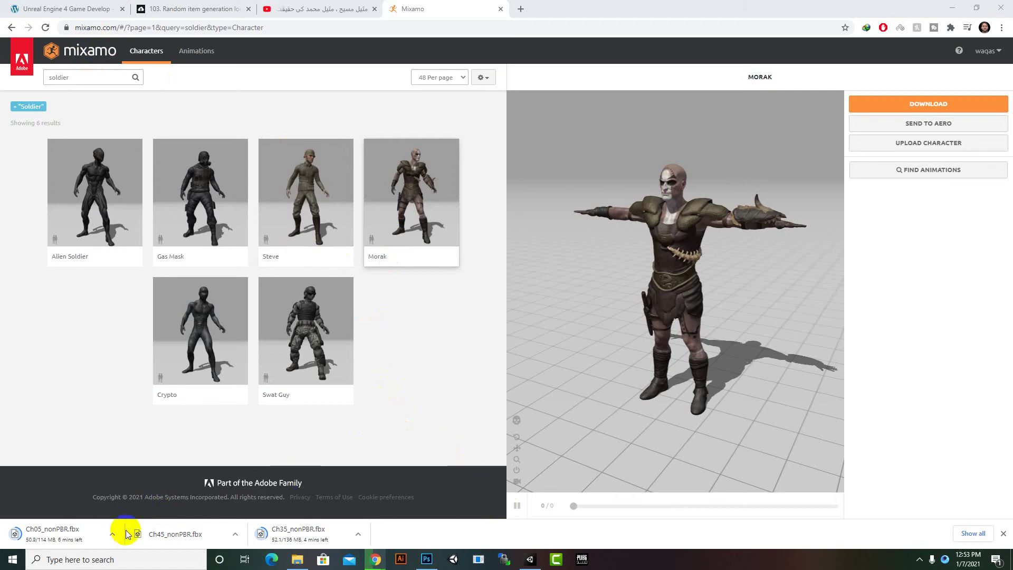
Leave the Mixamo page in Chrome and return to the Unity editor
click(530, 561)
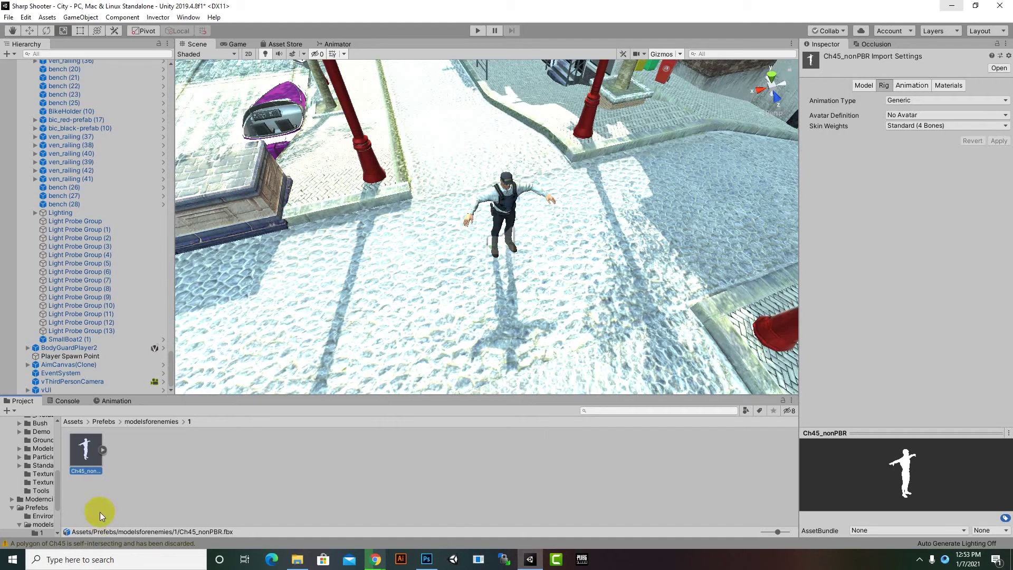
In folder 1, set Ch45_nonPBR's rig to Humanoid, apply it, and show its Materials settings
click(163, 422)
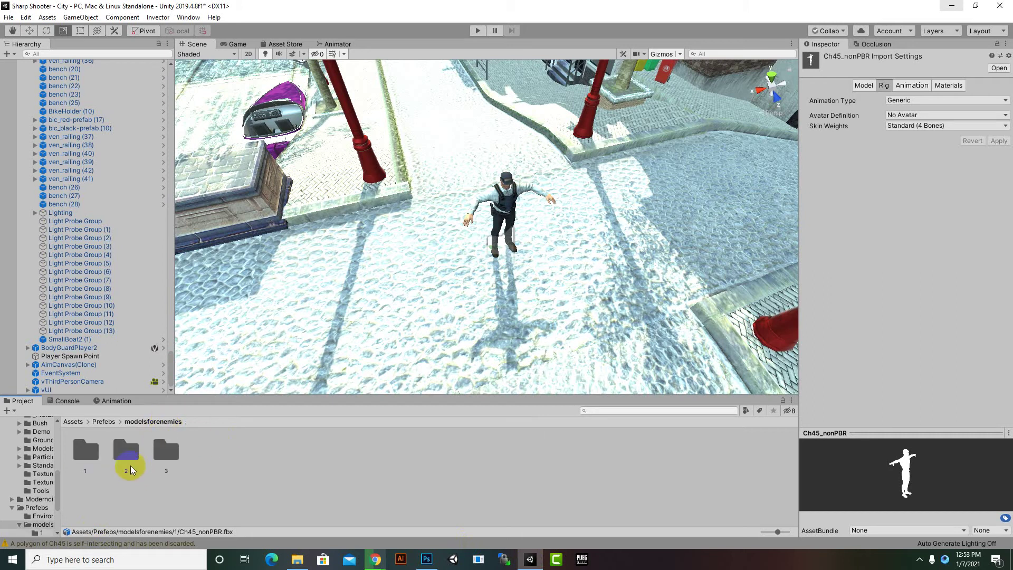
double_click(93, 458)
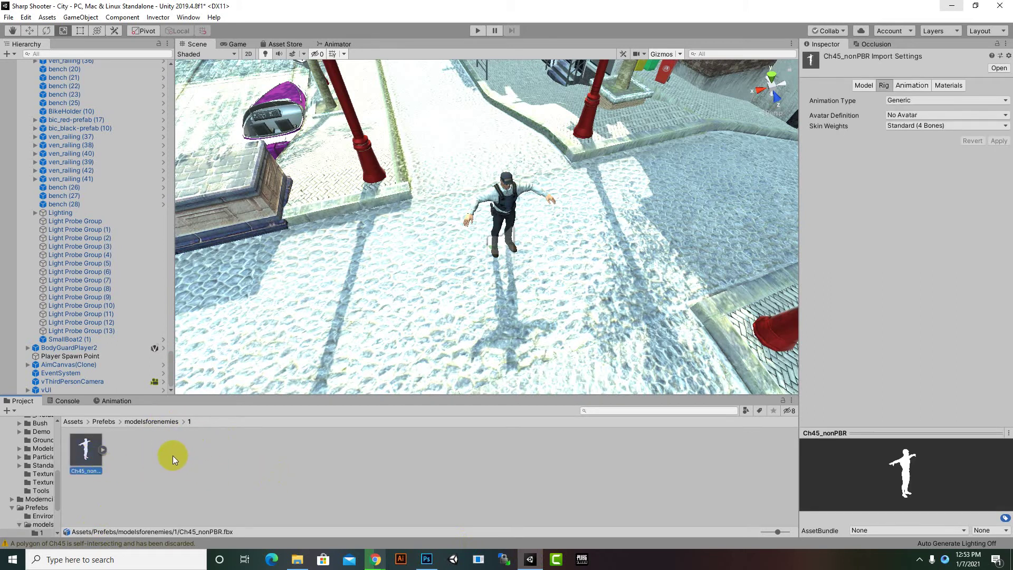
click(910, 101)
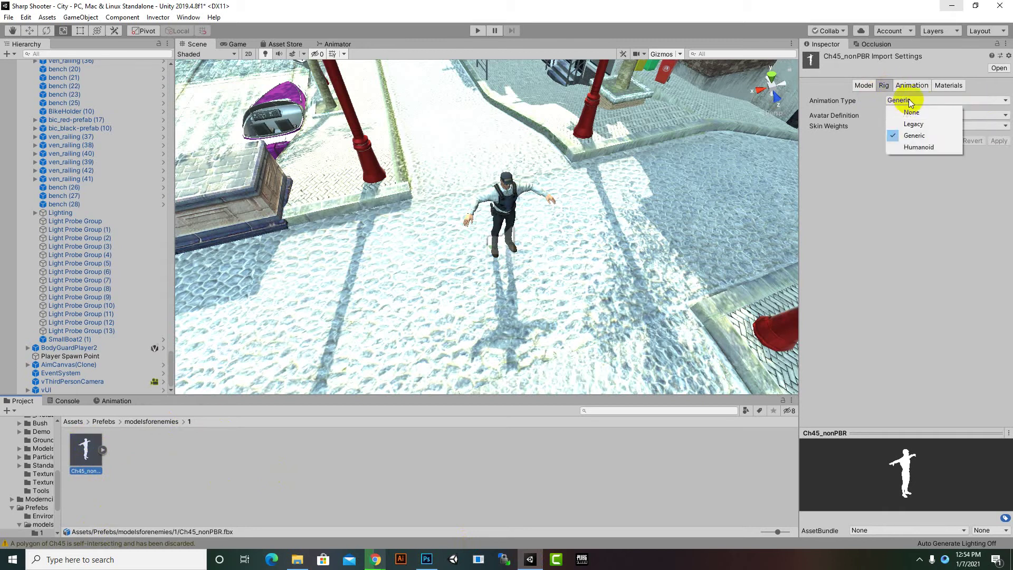
click(918, 146)
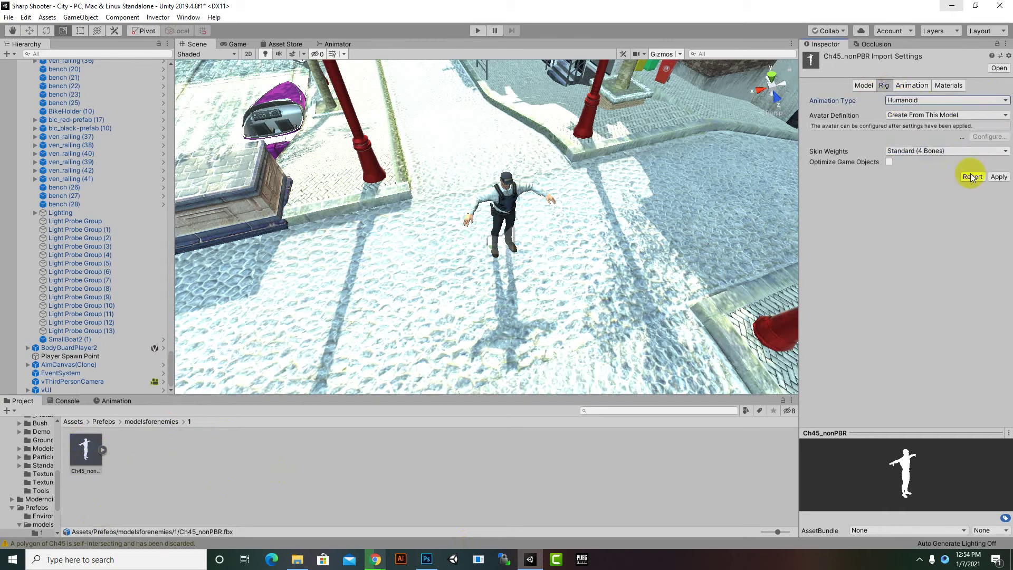
click(1000, 178)
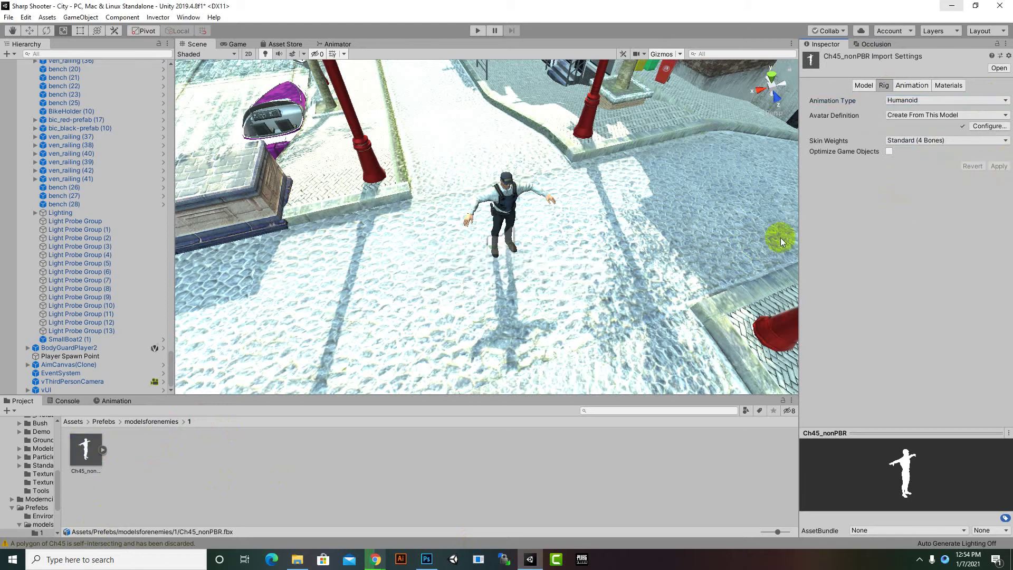
click(949, 86)
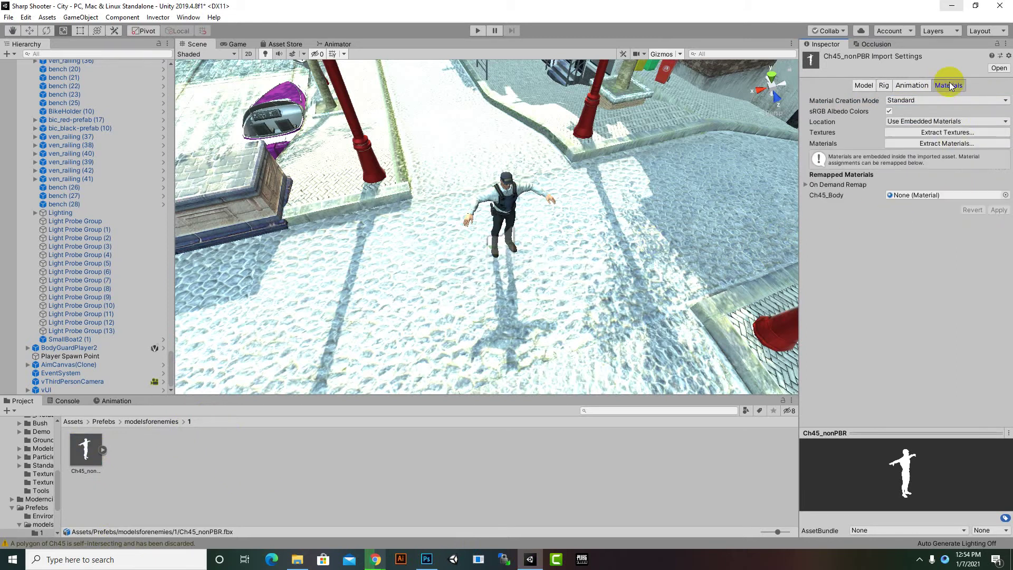
Extract Ch45_nonPBR's textures into folder 1 and mark its normal texture as a normal map
click(948, 132)
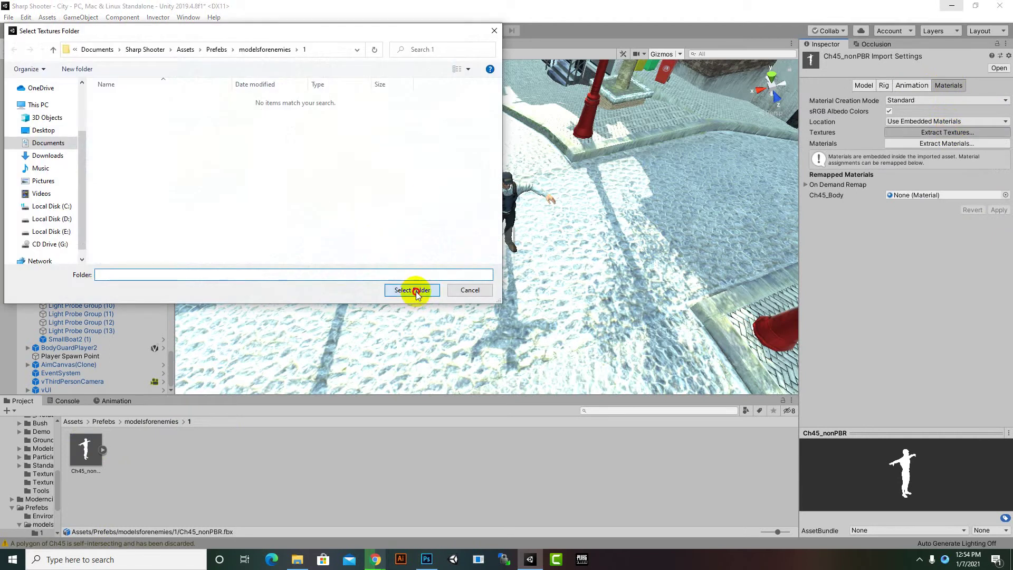
click(414, 291)
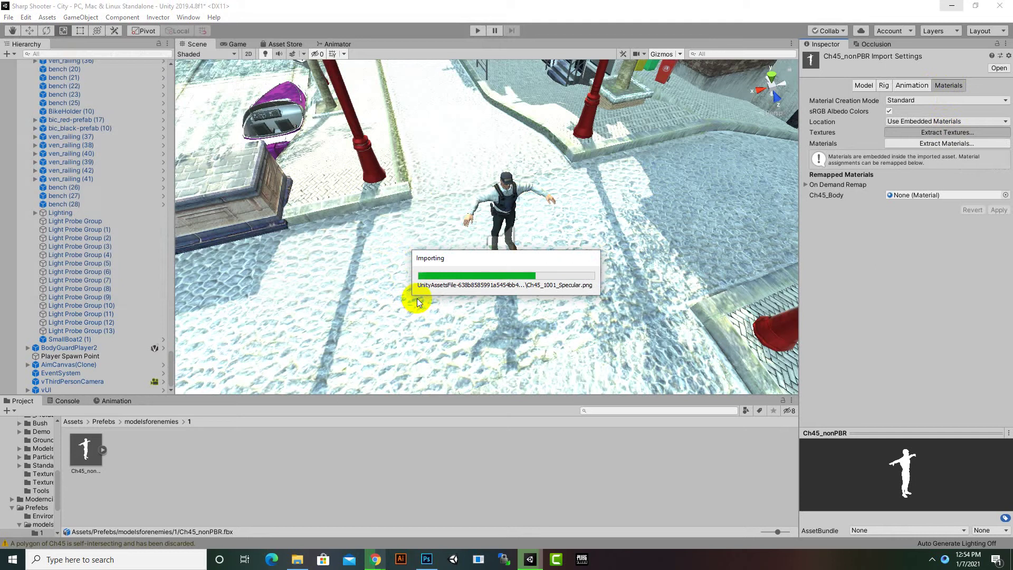
click(85, 458)
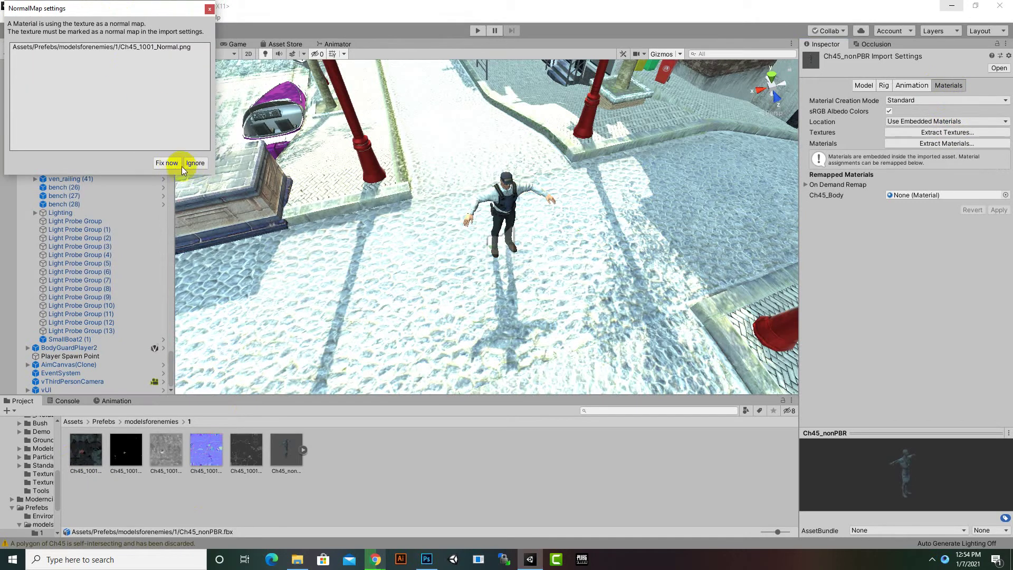
click(168, 163)
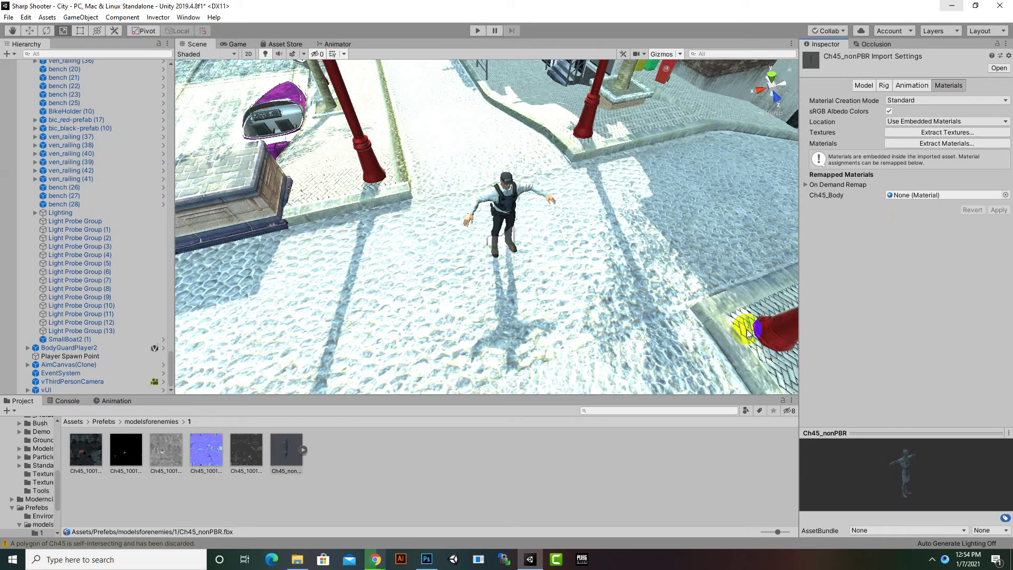
scroll(495, 331, down, 3)
Scroll the Hierarchy to the top and collapse the CityEnvironment group
scroll(512, 333, up, 3)
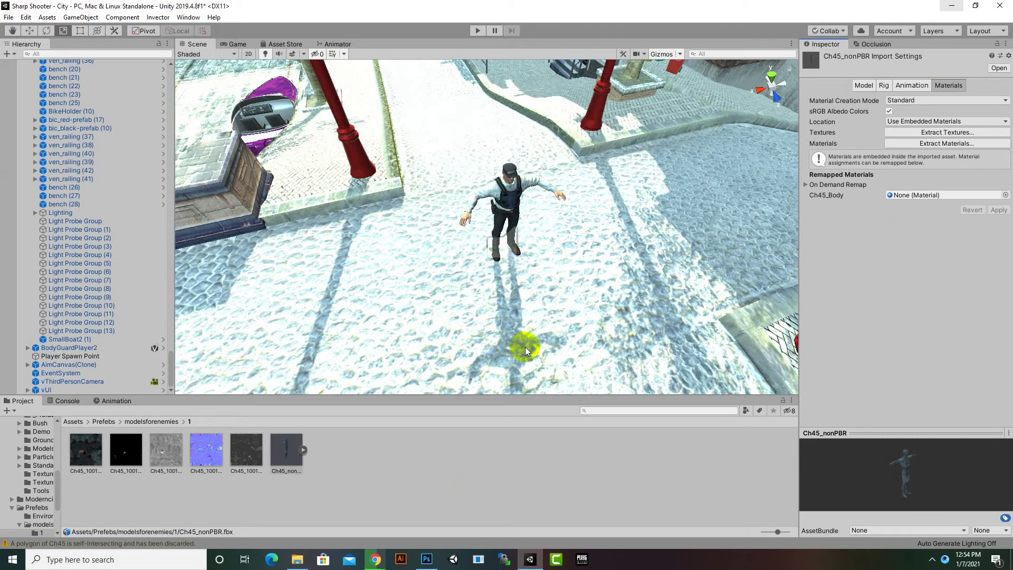
middle_drag(524, 347, 494, 268)
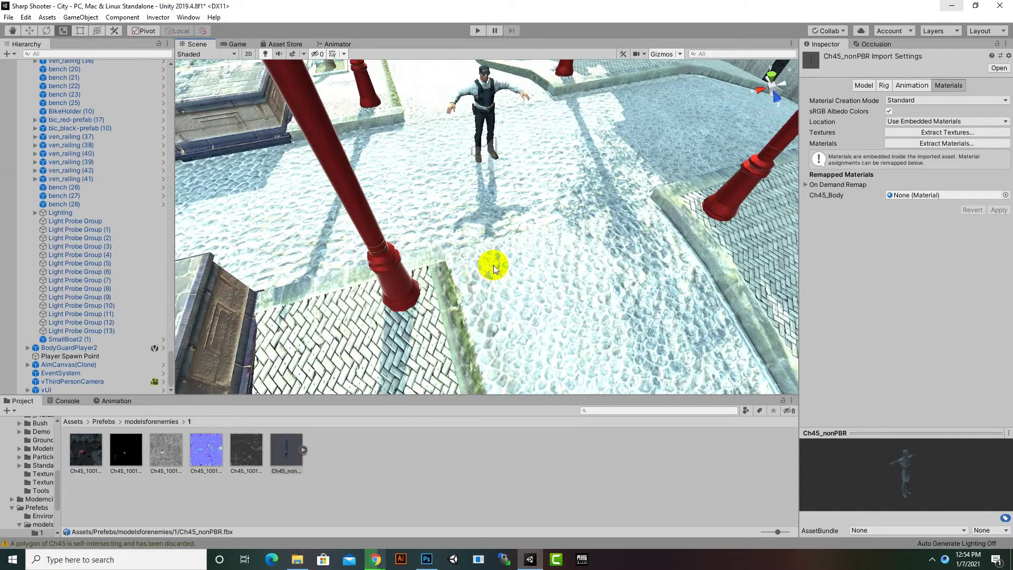
scroll(65, 186, up, 10)
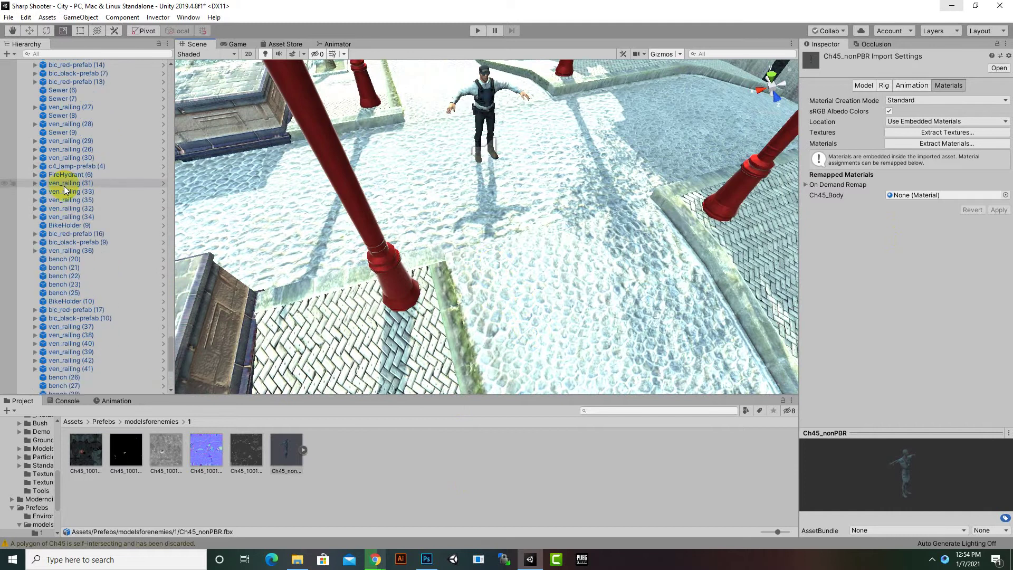
drag(169, 331, 172, 67)
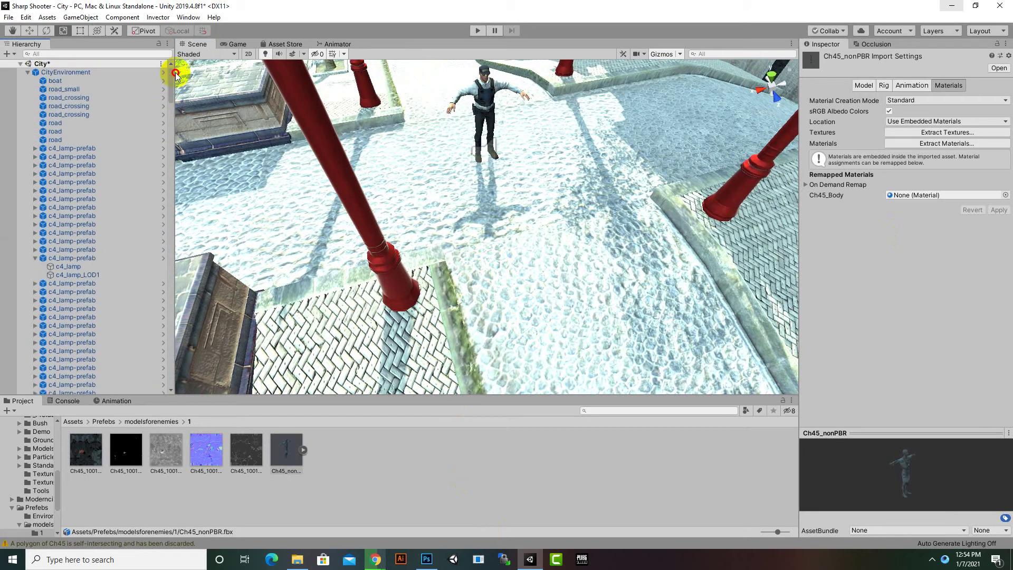
click(27, 72)
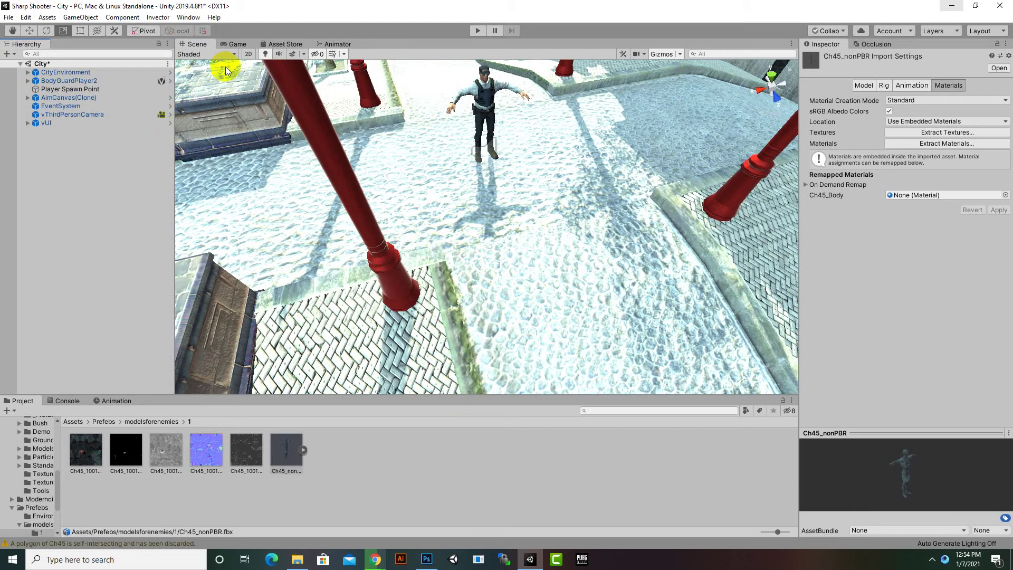
Browse the Invector > AI Controller menu, then close it without choosing anything
click(153, 18)
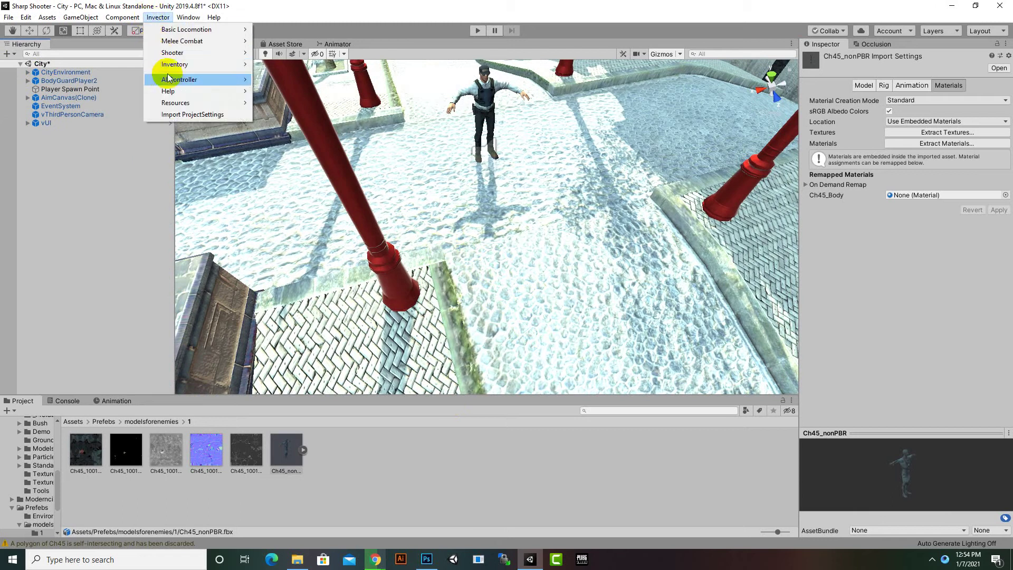
mouse_move(168, 80)
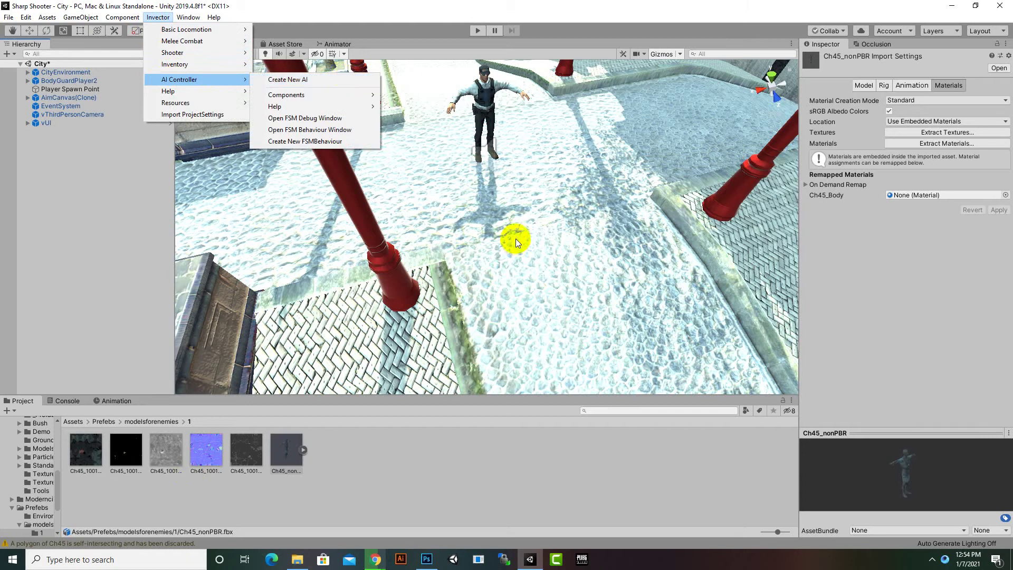
click(547, 3)
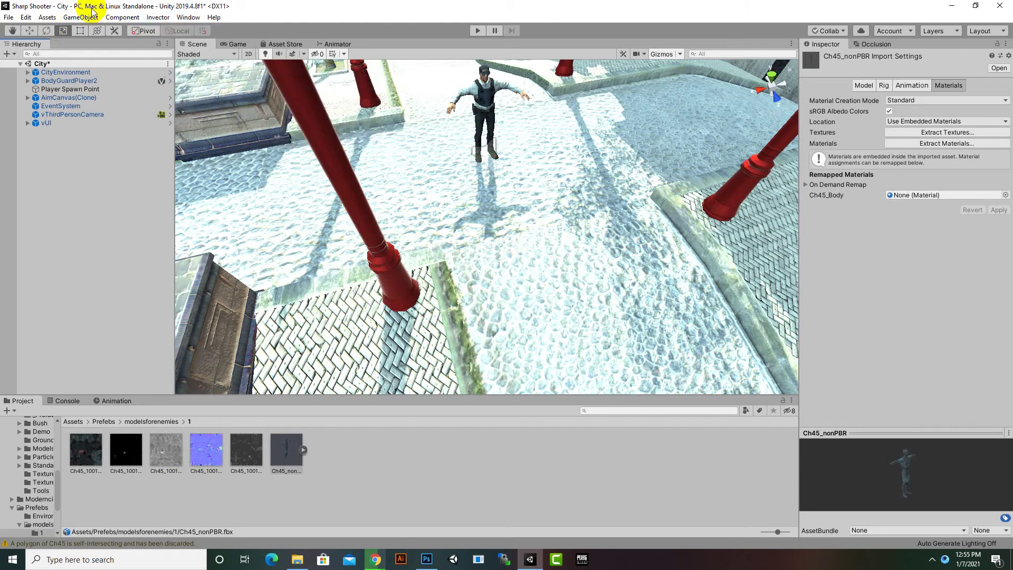
scroll(498, 258, down, 5)
Fly the Scene view down the street and drop the blue normal texture onto the character
middle_drag(411, 258, 613, 296)
scroll(721, 200, up, 3)
middle_drag(726, 203, 557, 203)
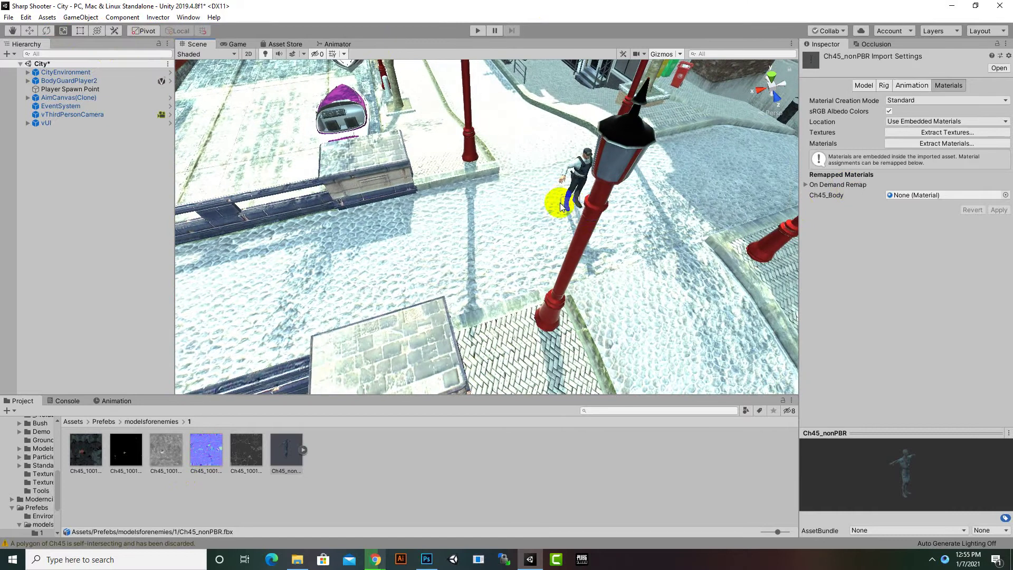
right_drag(599, 213, 445, 230)
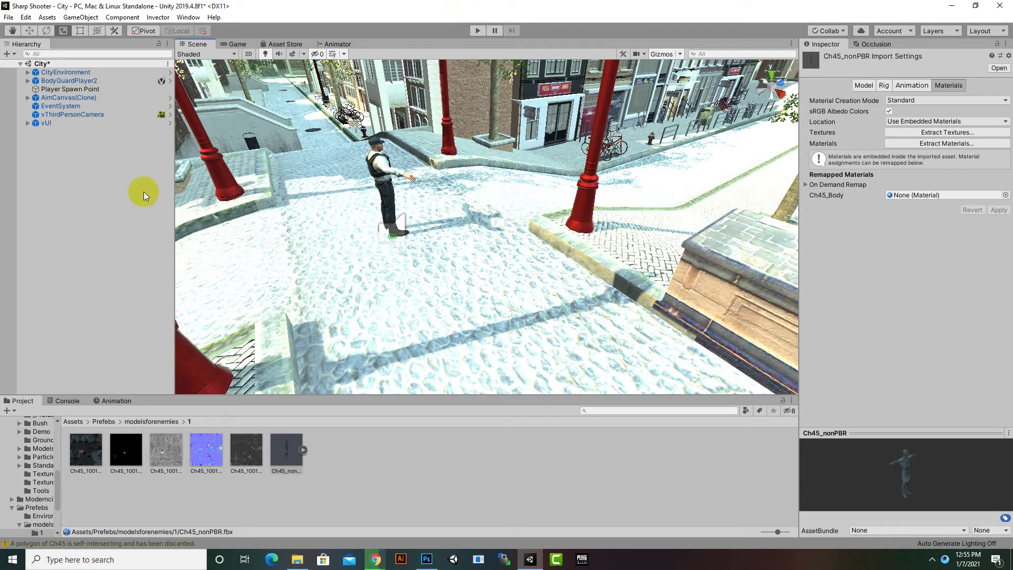
drag(193, 434, 376, 185)
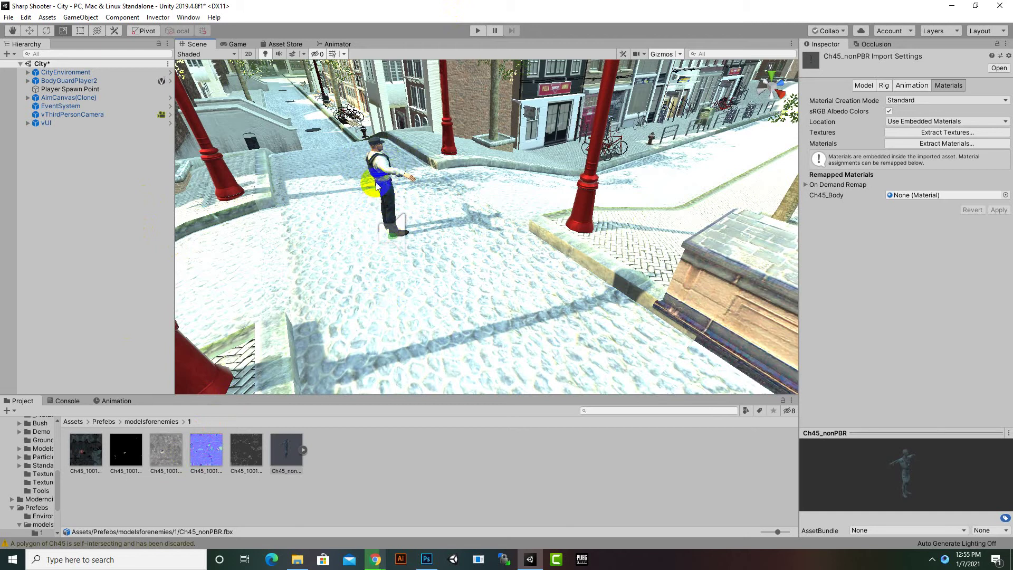
Drag the Ch45_nonPBR model into the scene right beside BodyGuardPlayer2
scroll(430, 201, down, 4)
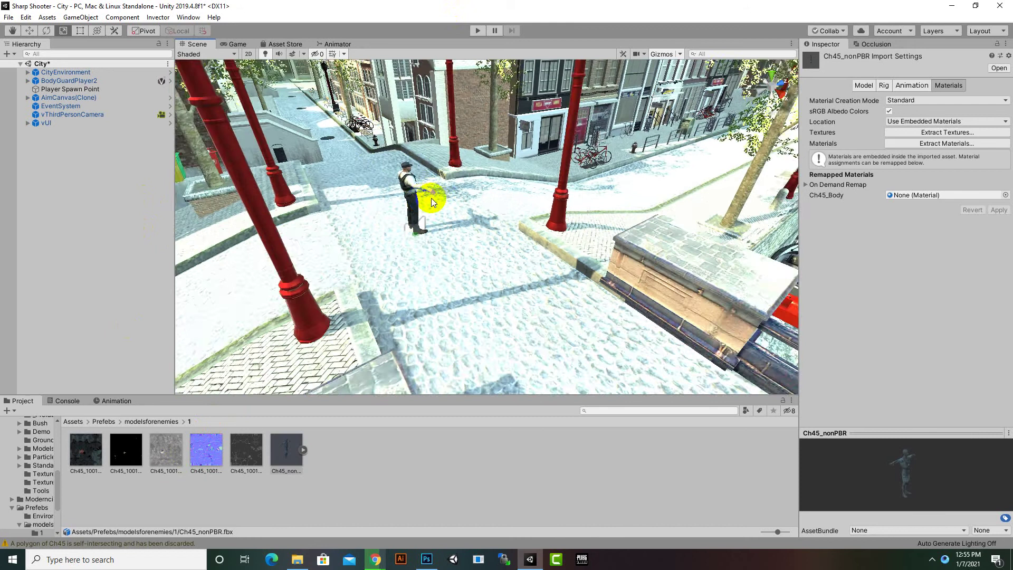
middle_drag(431, 198, 421, 258)
scroll(420, 257, up, 1)
click(395, 232)
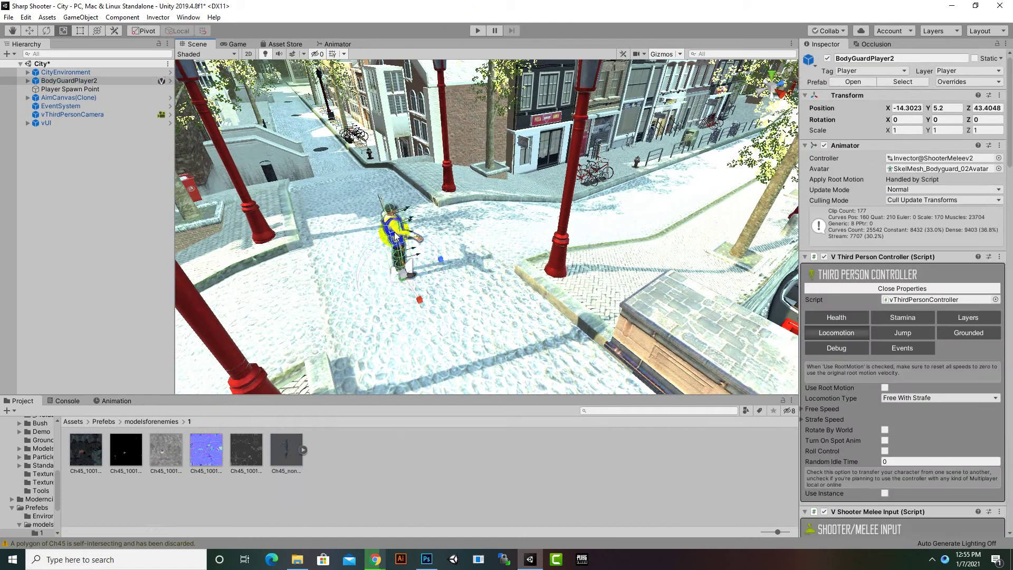
click(382, 330)
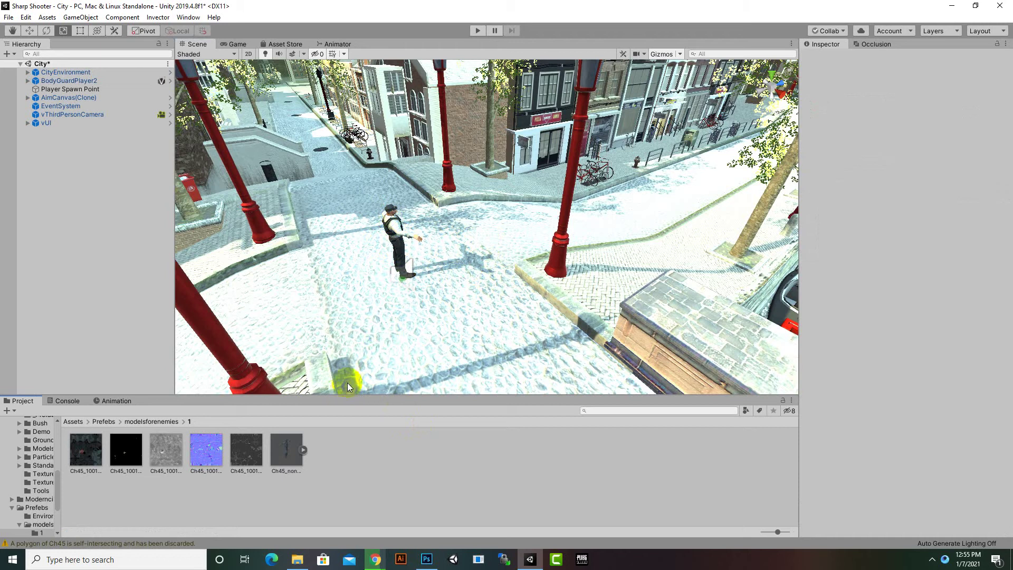
drag(293, 467, 844, 327)
Look around both characters, then delete the Ch45_nonPBR model from the scene
scroll(640, 275, up, 3)
middle_drag(568, 280, 391, 286)
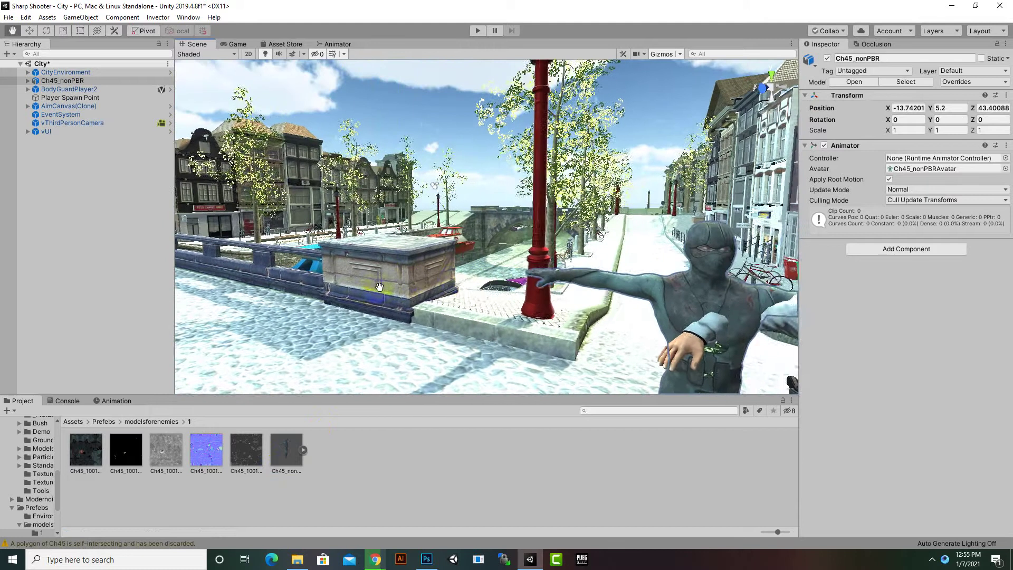
scroll(436, 291, down, 3)
scroll(593, 298, up, 5)
middle_drag(593, 299, 454, 283)
scroll(456, 285, down, 5)
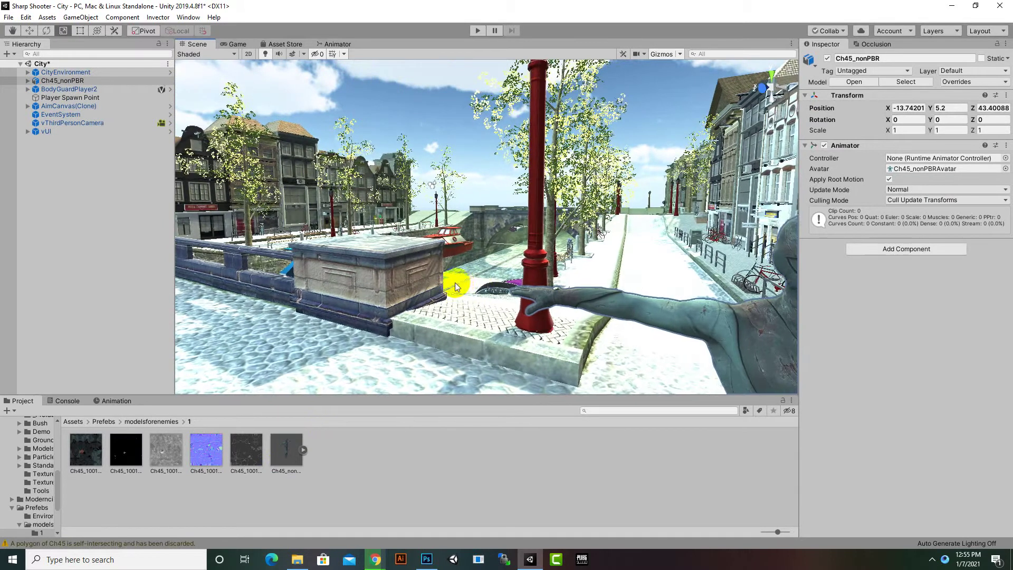
key(Delete)
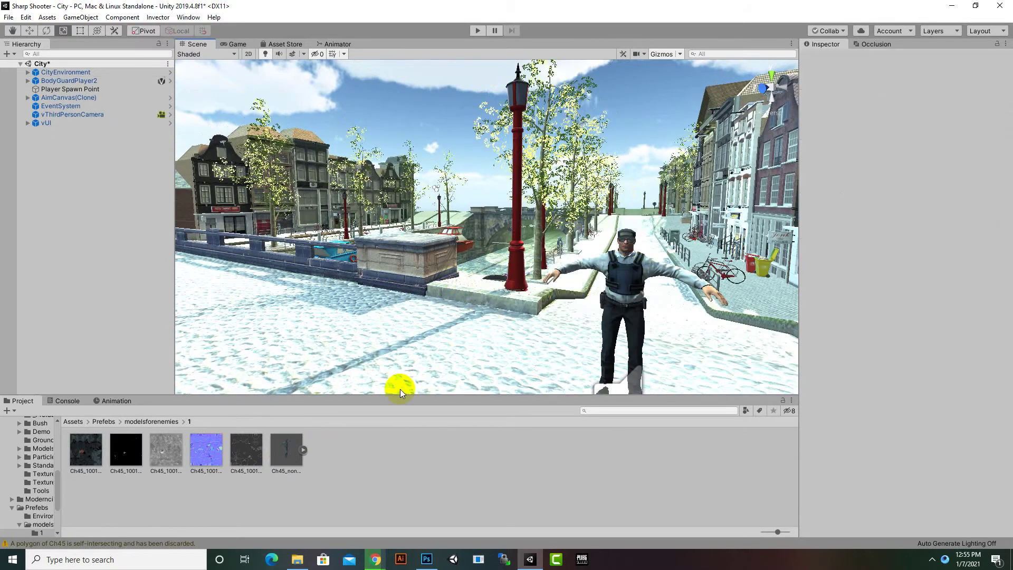
scroll(502, 172, down, 5)
alt+drag(501, 172, 234, 214)
Start Invector's Create New AI with the Ch45_nonPBR prefab as the character model
click(158, 17)
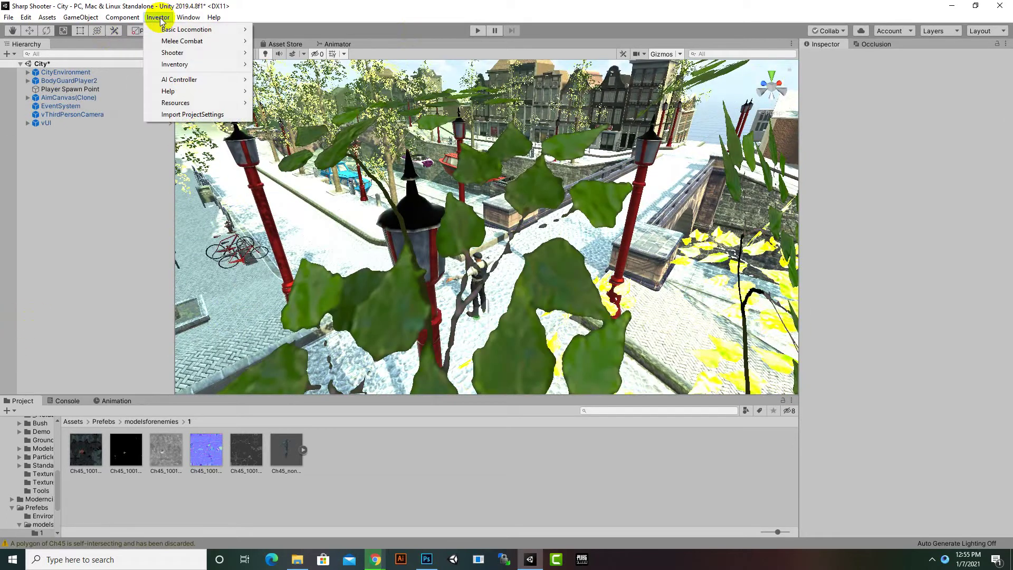
mouse_move(189, 84)
click(296, 80)
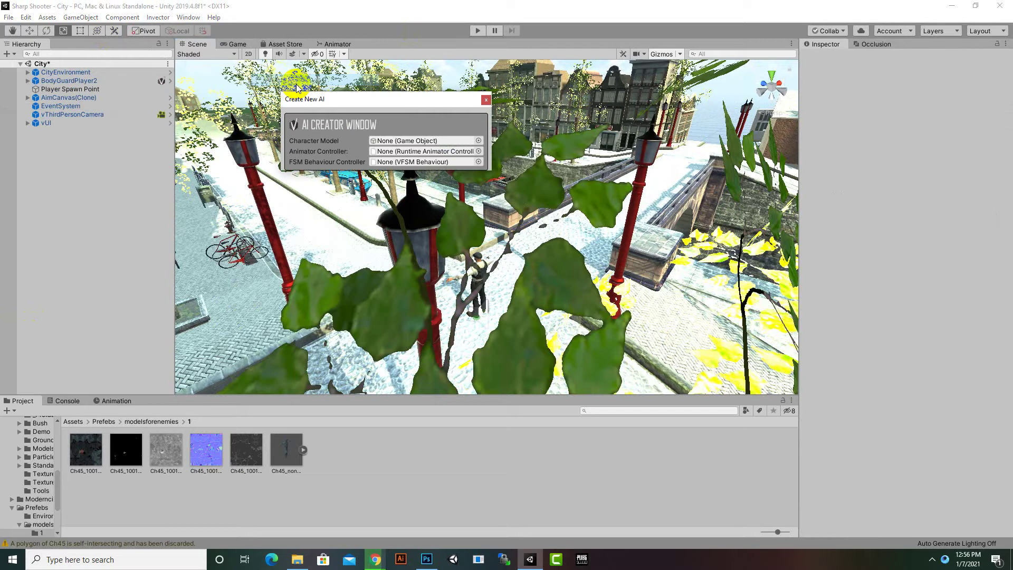
drag(286, 450, 418, 142)
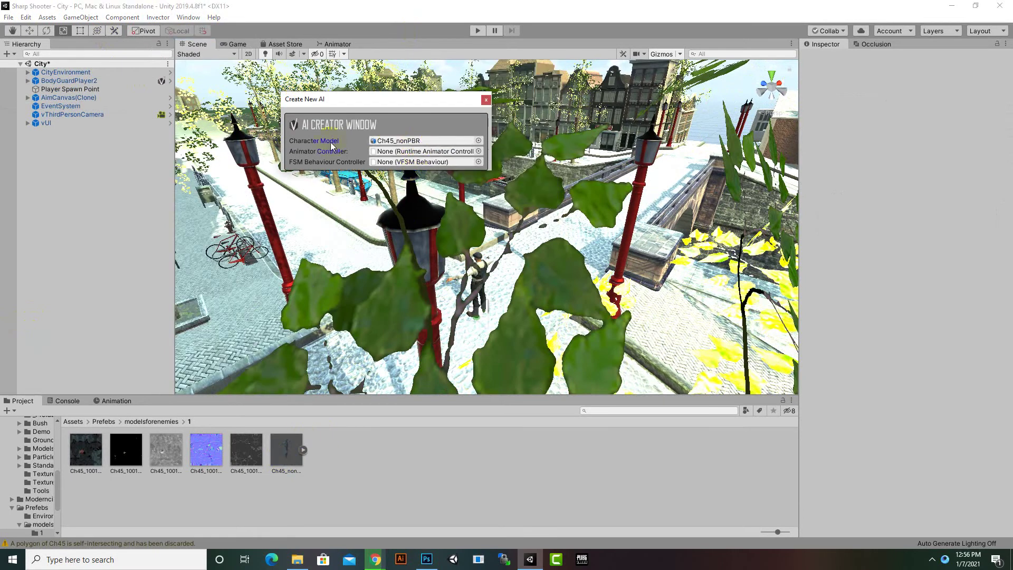
click(478, 161)
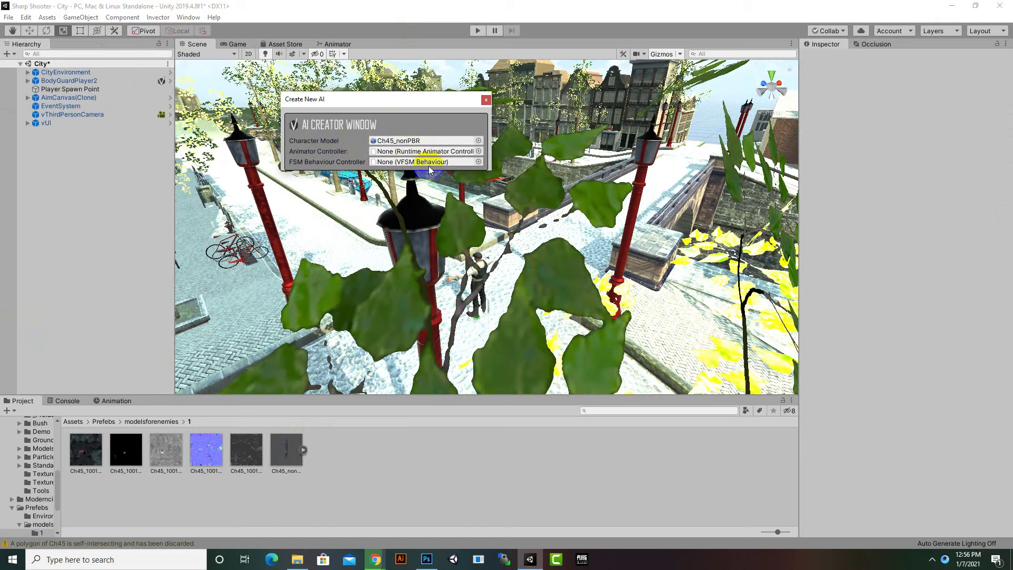
Compare the animator controllers and choose Invector@AI_BasicLocomotion
click(478, 151)
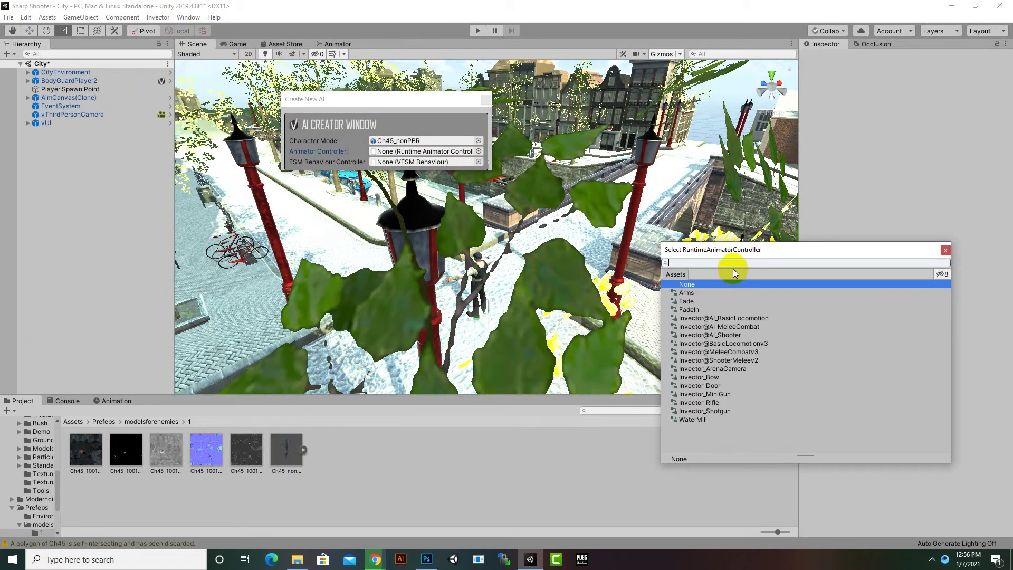
drag(746, 252, 614, 182)
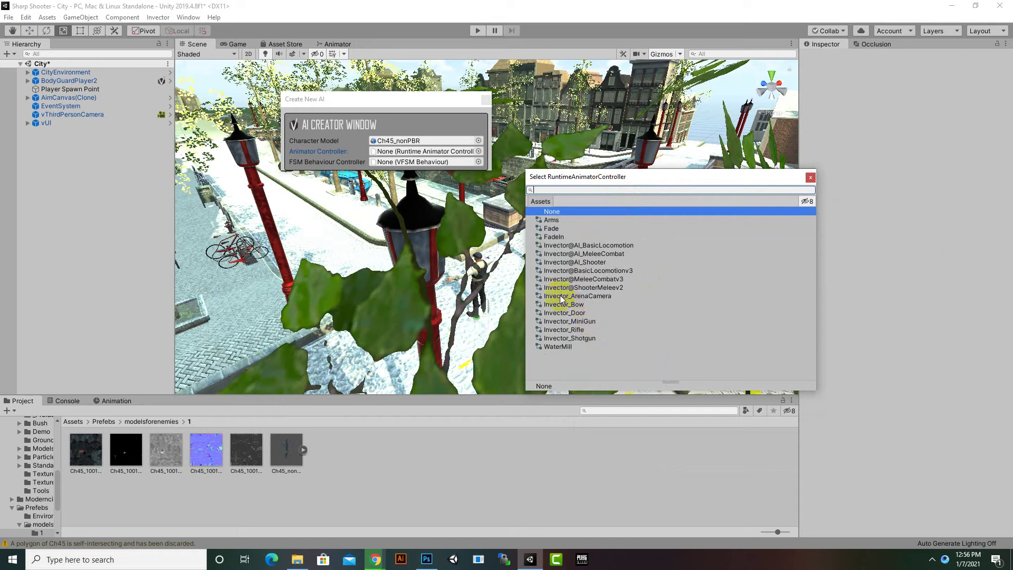
click(601, 287)
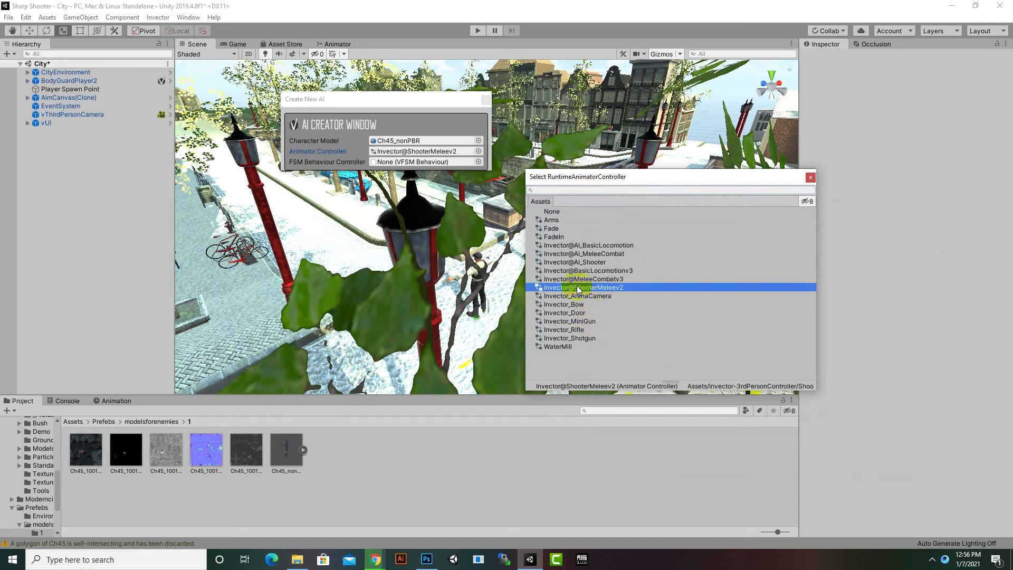
click(589, 279)
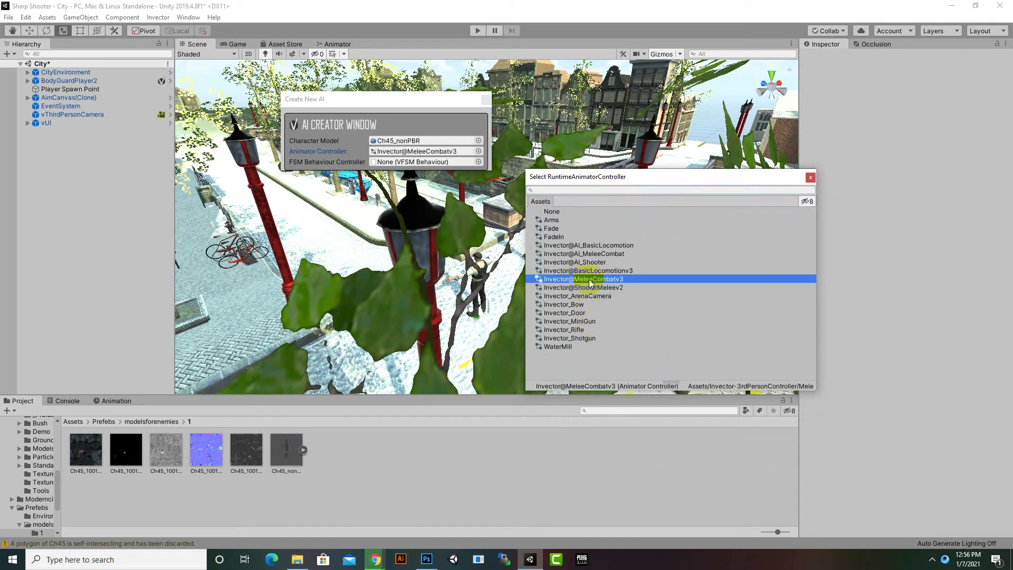
click(586, 271)
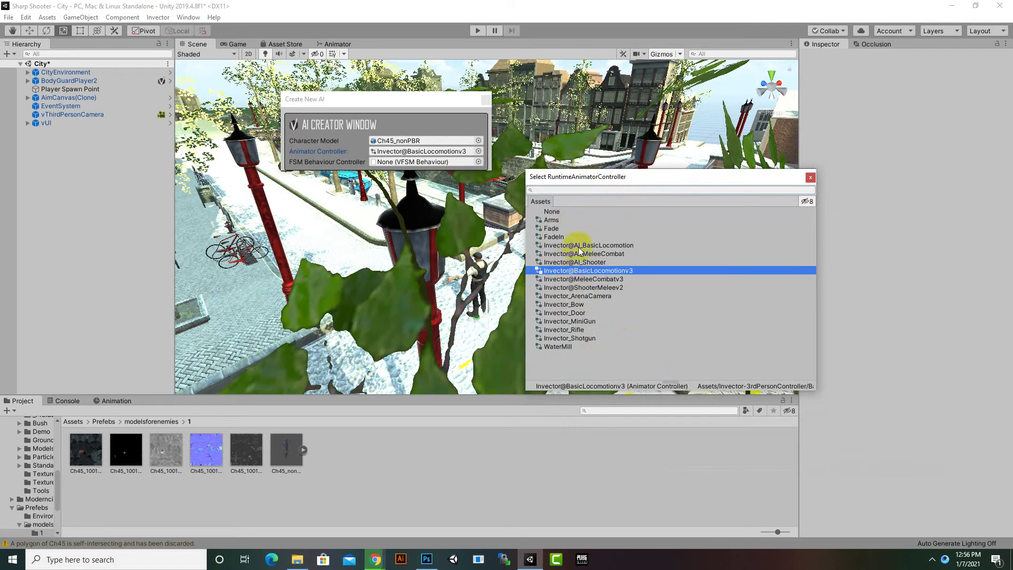
click(580, 245)
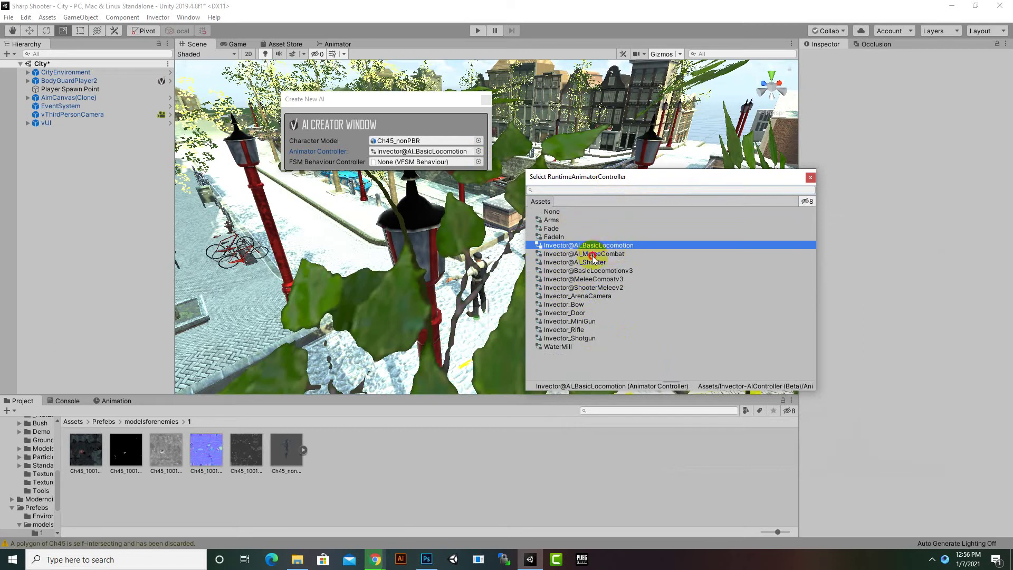
click(592, 255)
click(592, 263)
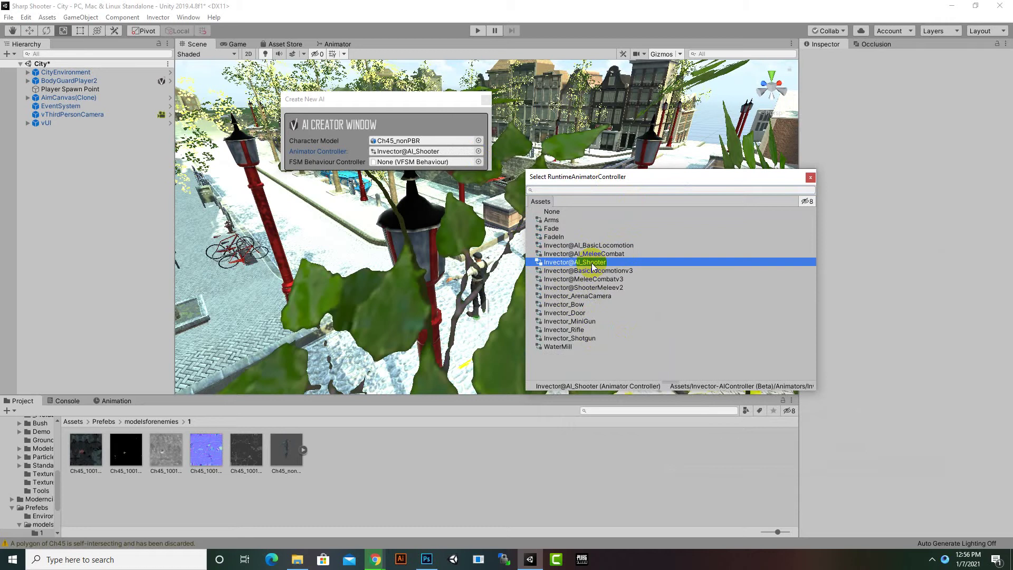
click(596, 246)
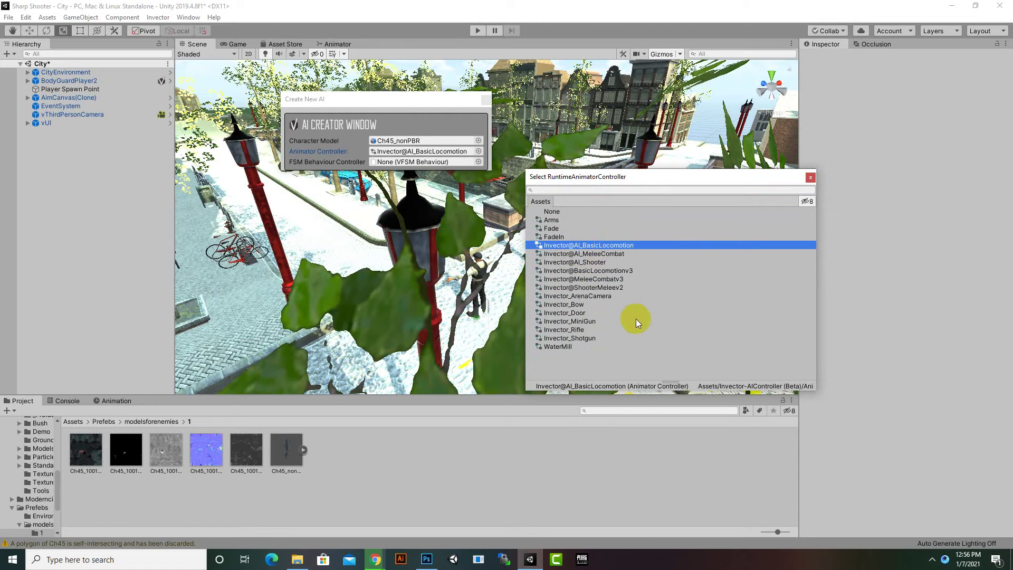
double_click(581, 246)
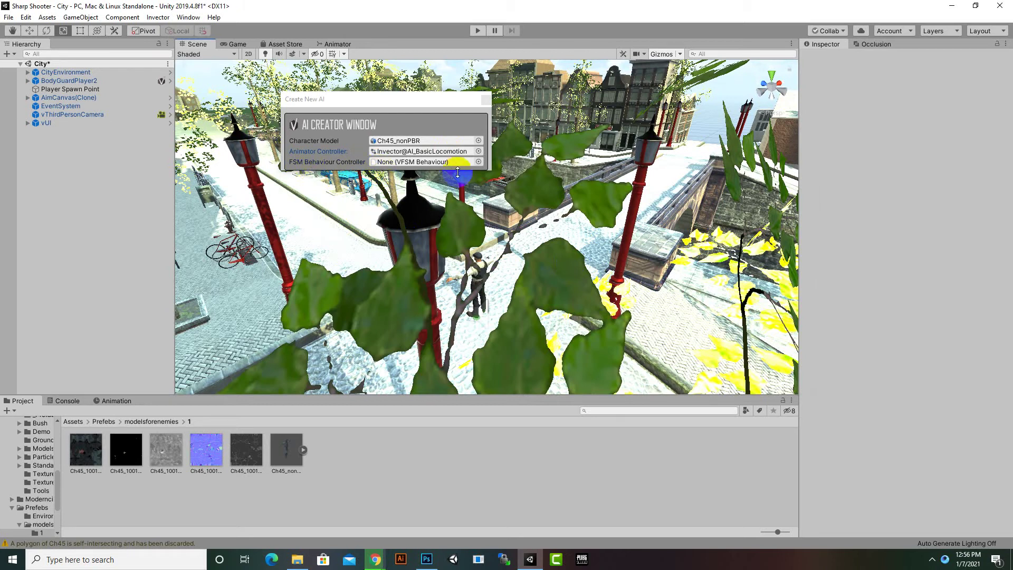
Use FSM_CivilianSimple behaviour with vControlAI controller type, and create the AI character
click(479, 164)
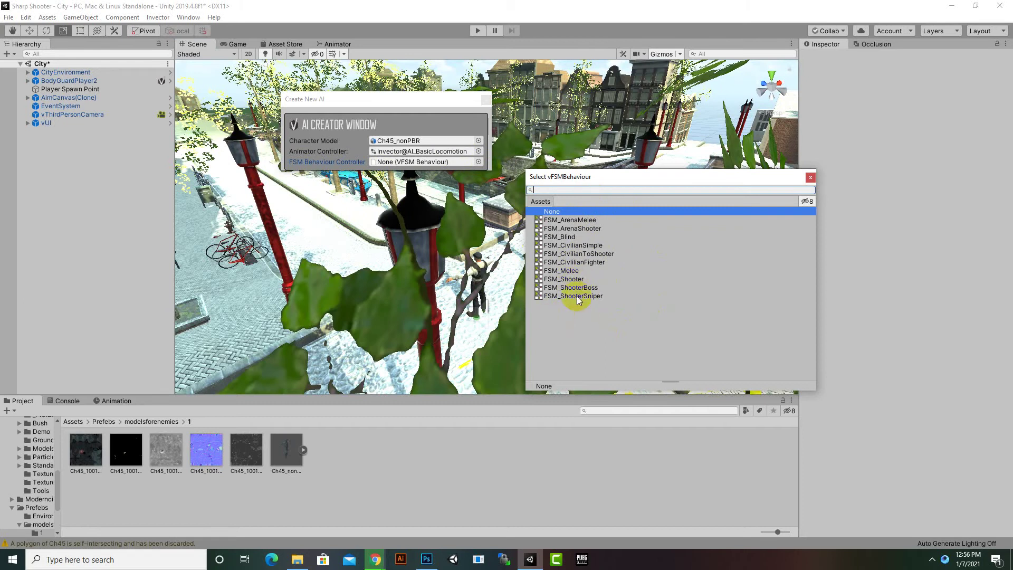
click(570, 246)
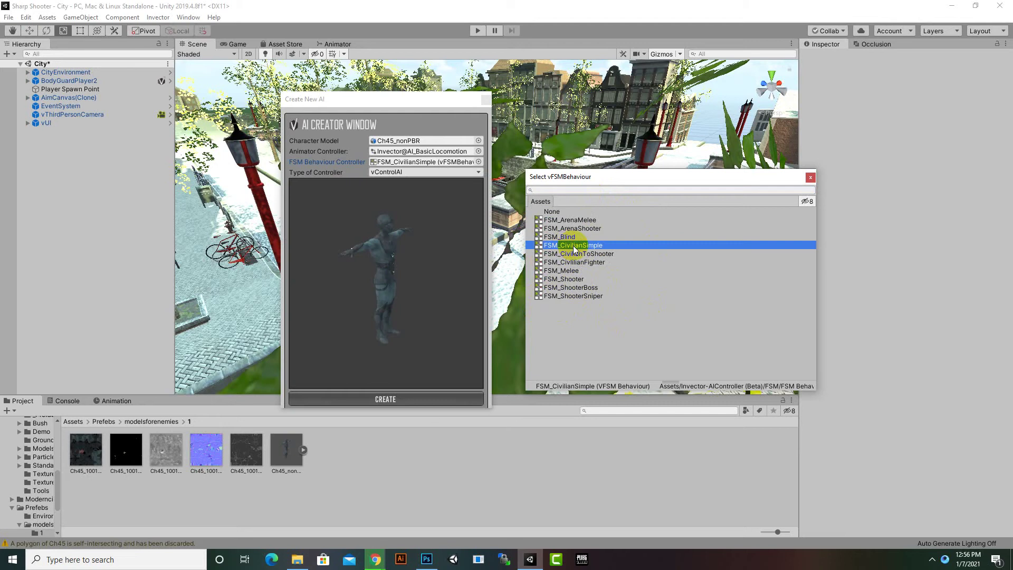
click(574, 247)
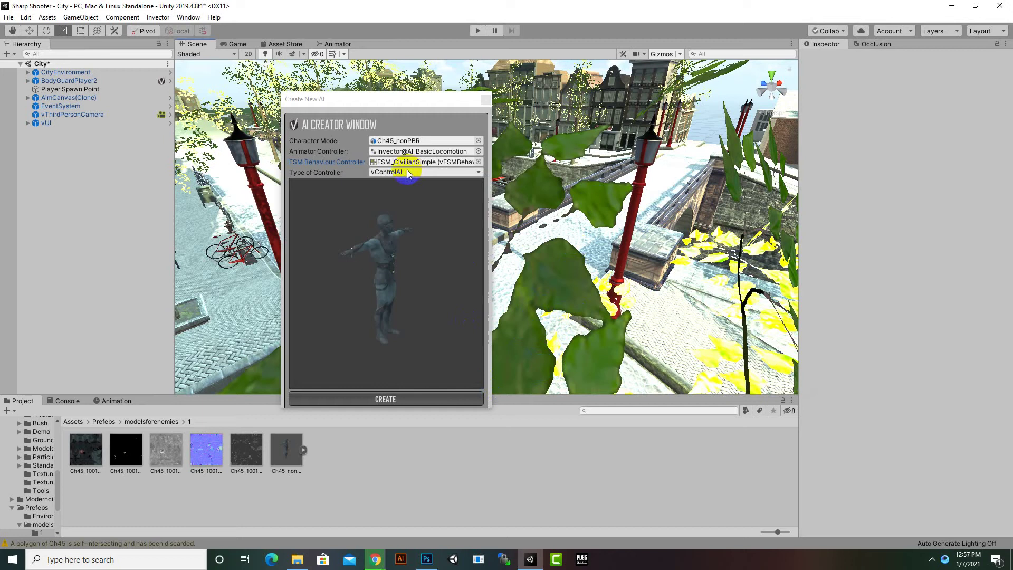
click(478, 173)
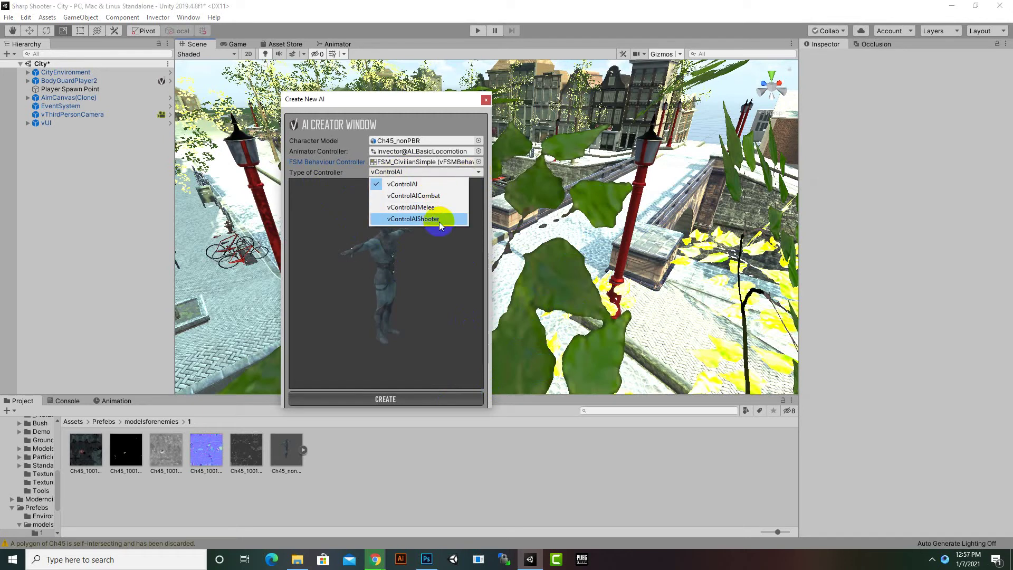
click(425, 108)
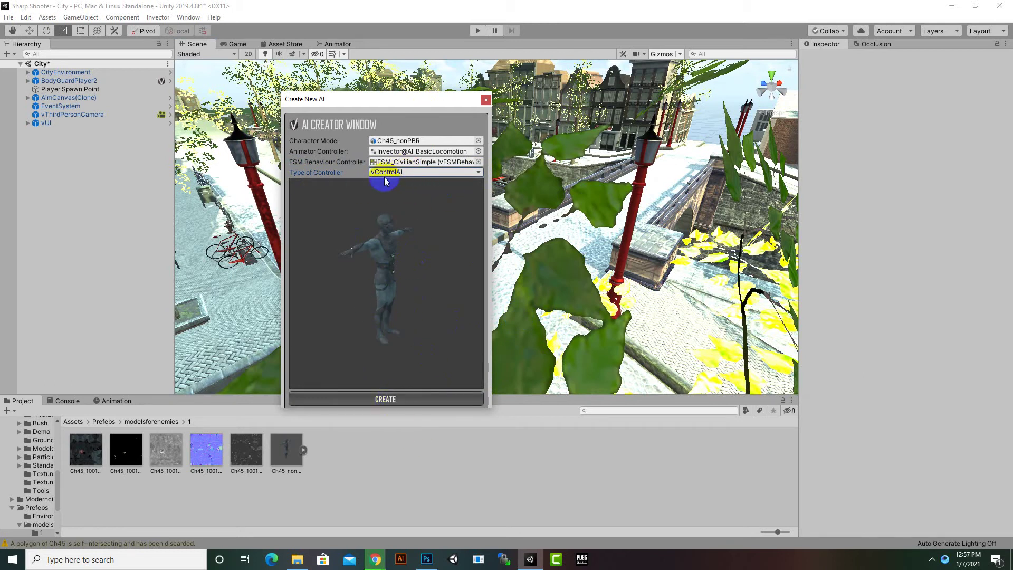
click(386, 399)
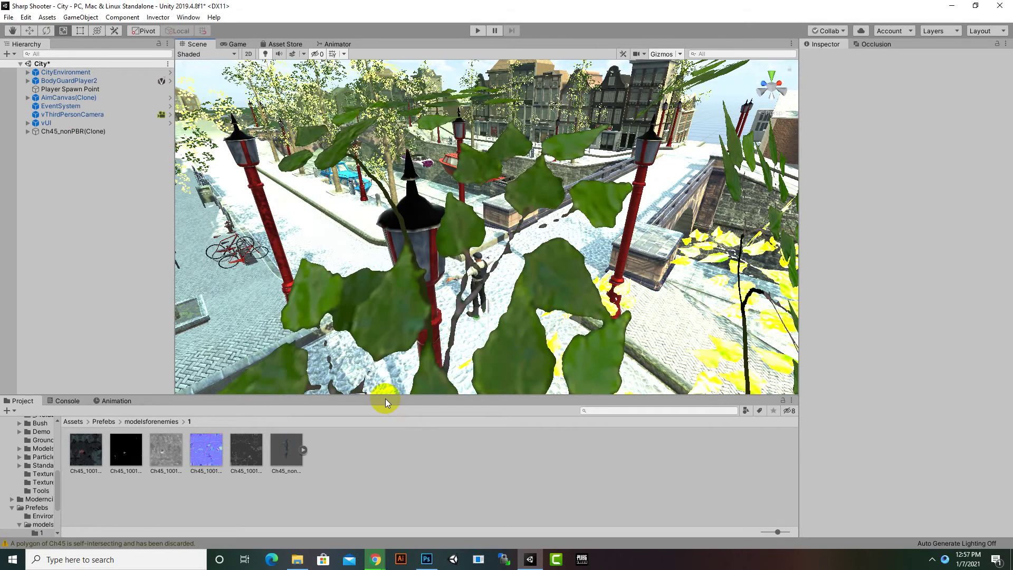
Select Ch45_nonPBR(Clone) in the Hierarchy and frame it in the Scene view
scroll(386, 265, down, 2)
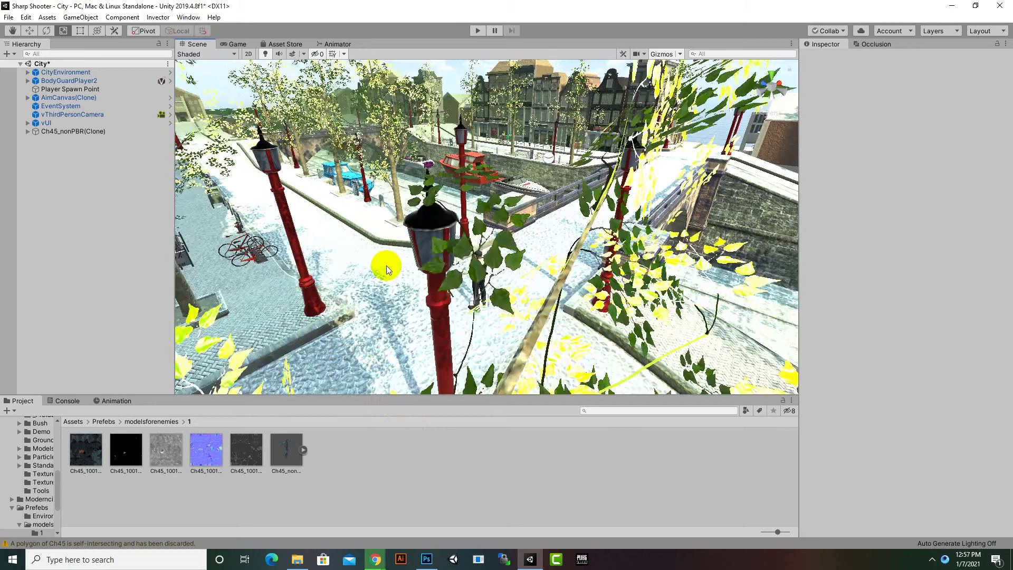
scroll(386, 266, down, 3)
scroll(386, 265, up, 2)
click(100, 135)
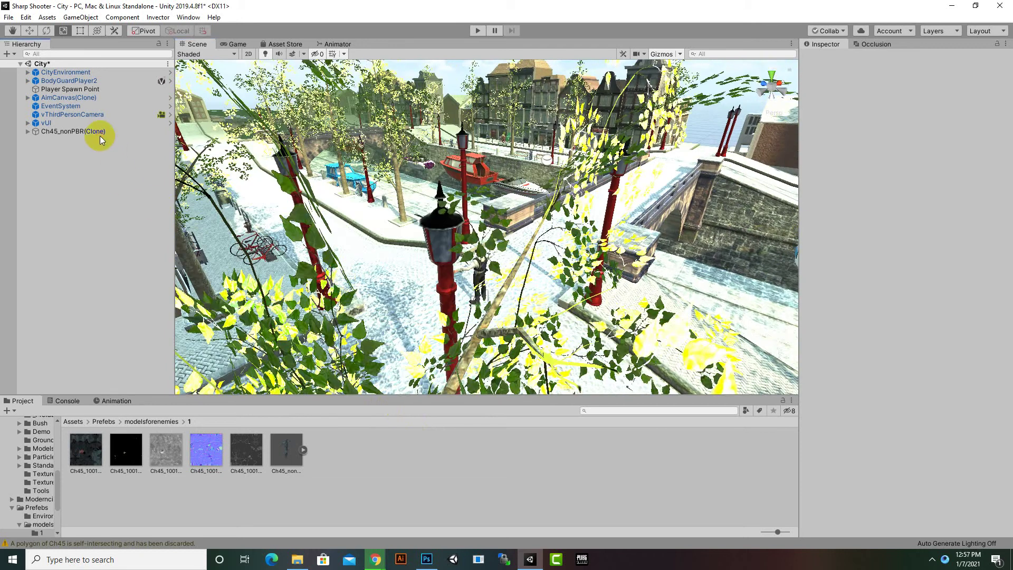
click(100, 133)
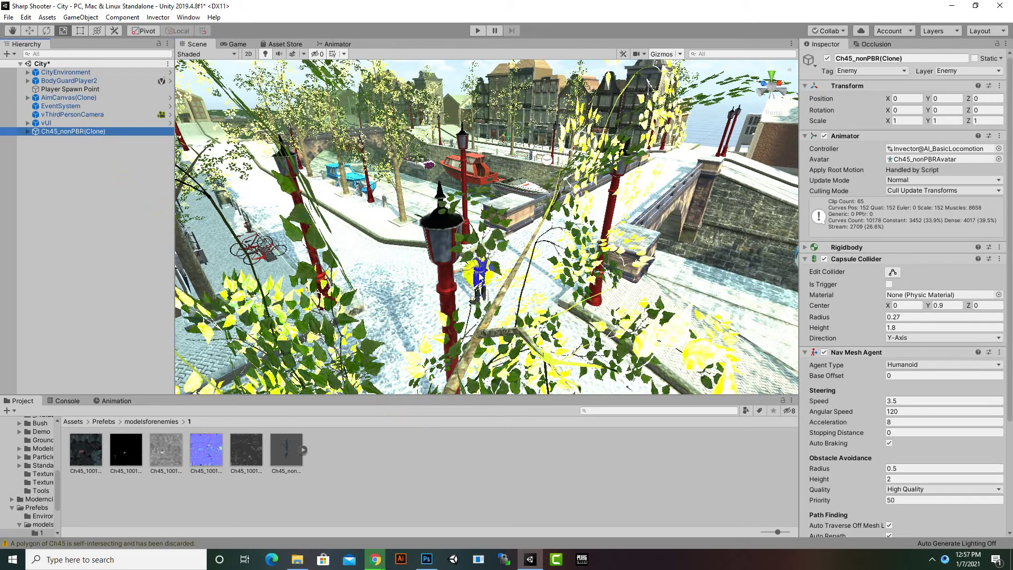
scroll(481, 277, down, 3)
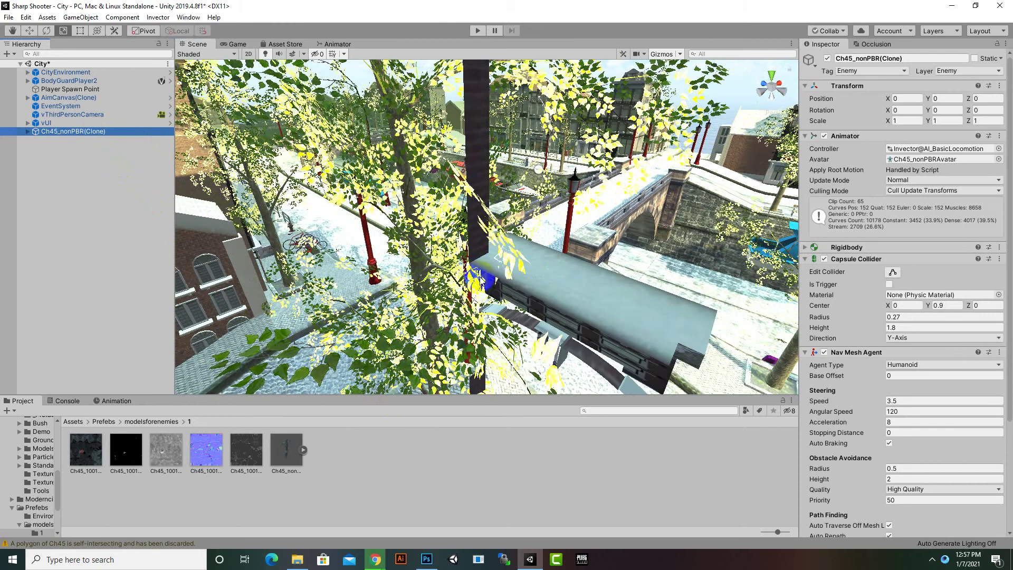
key(f)
scroll(478, 285, down, 10)
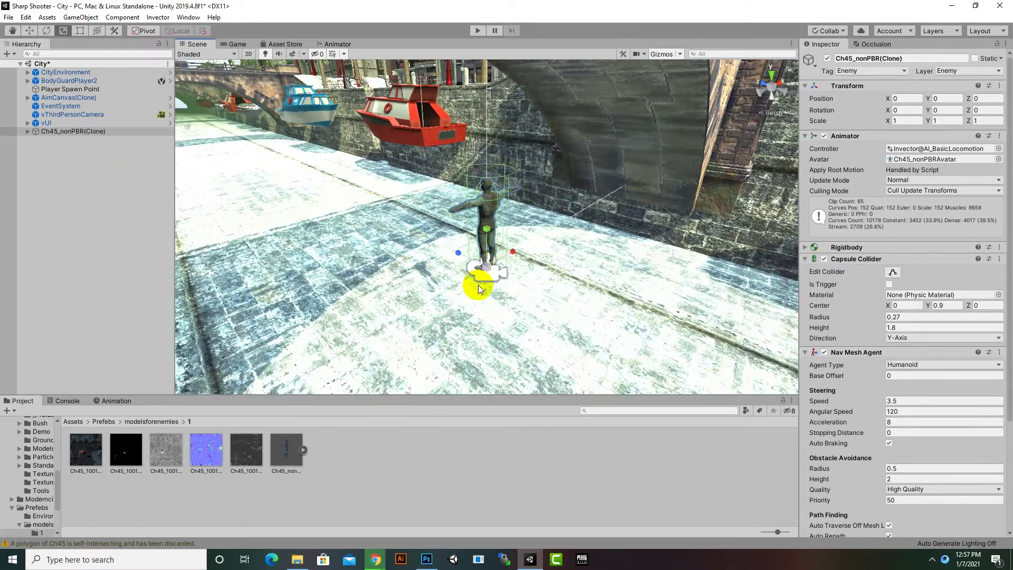
middle_drag(484, 263, 538, 341)
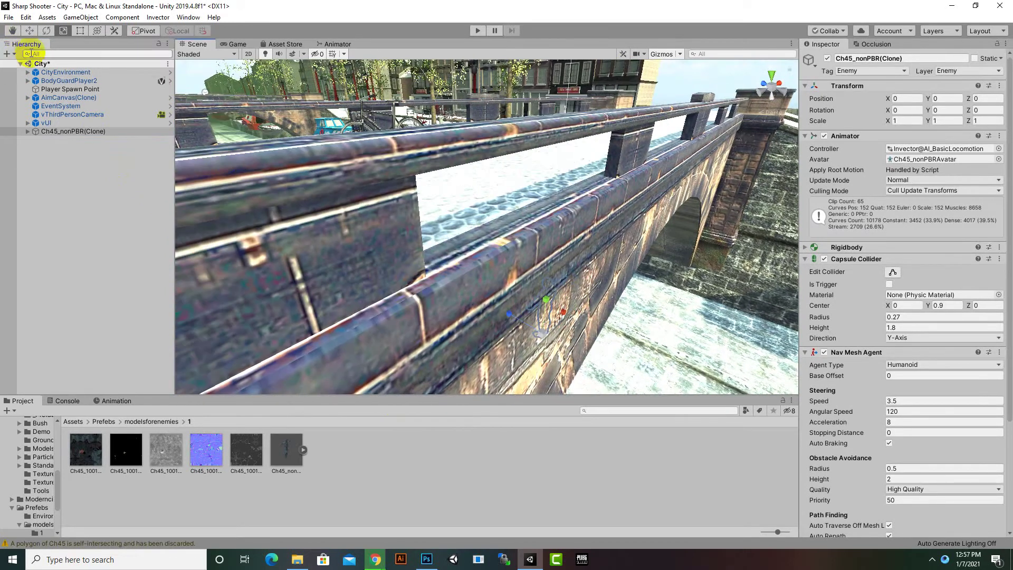
With the Move tool, raise the character to Y 6.4 and move it along Z to 41.36
click(27, 32)
scroll(480, 223, down, 8)
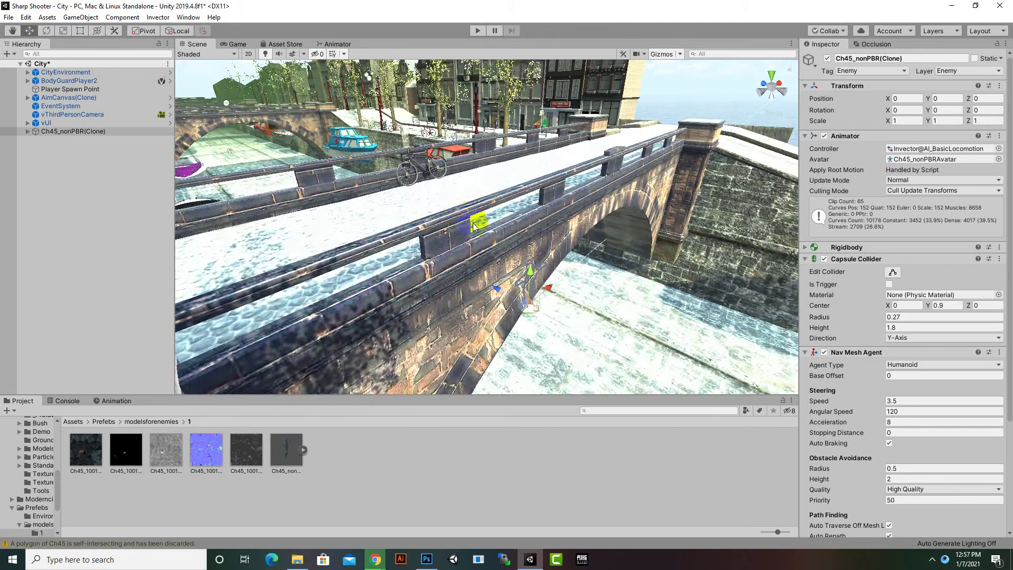
drag(522, 259, 523, 105)
scroll(534, 168, down, 3)
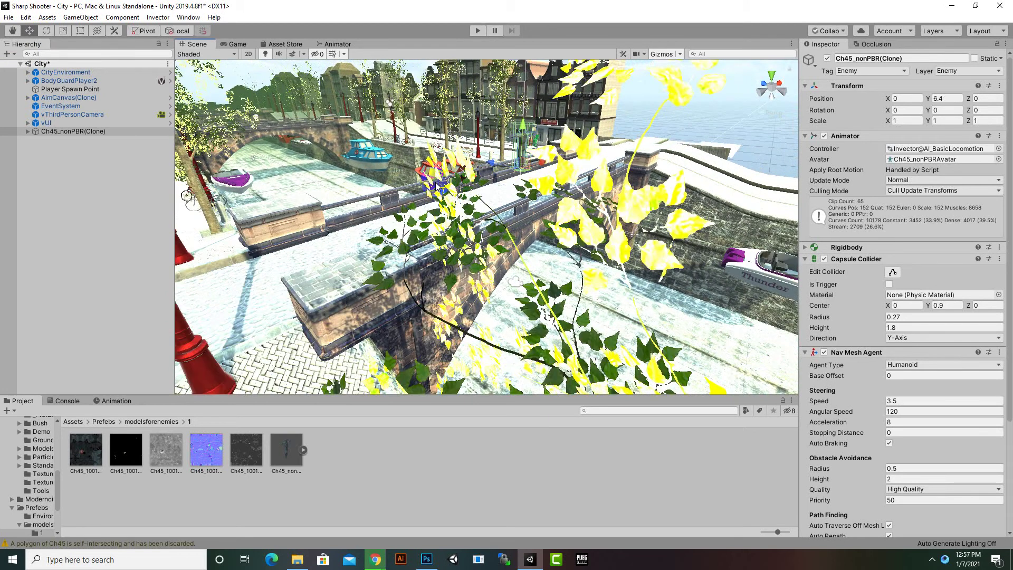
alt+drag(536, 168, 102, 321)
scroll(282, 274, down, 3)
alt+drag(281, 272, 417, 209)
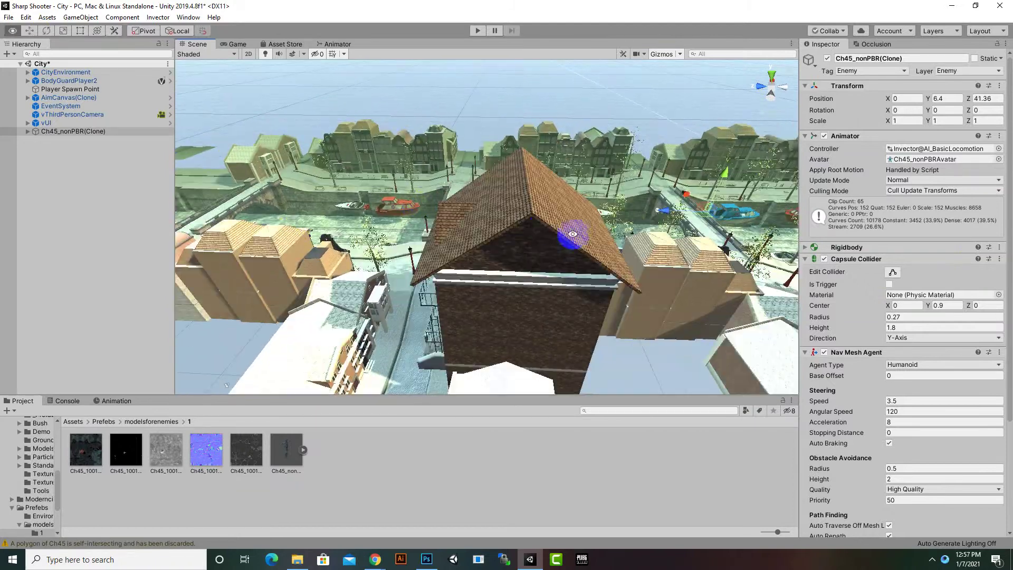
Orbit to high and tilted views over the canals to check the placement
alt+drag(569, 237, 618, 319)
middle_drag(599, 307, 393, 293)
scroll(512, 158, down, 3)
alt+drag(393, 293, 531, 236)
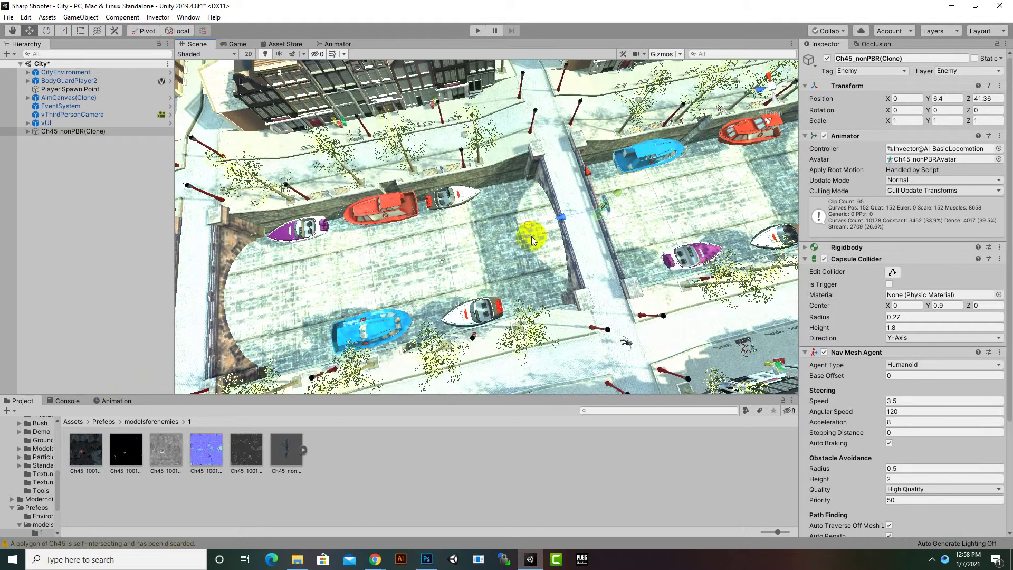
Select Ch45_nonPBR(Clone) and slide it sideways along X toward the street
click(67, 80)
scroll(560, 258, down, 3)
scroll(596, 338, up, 3)
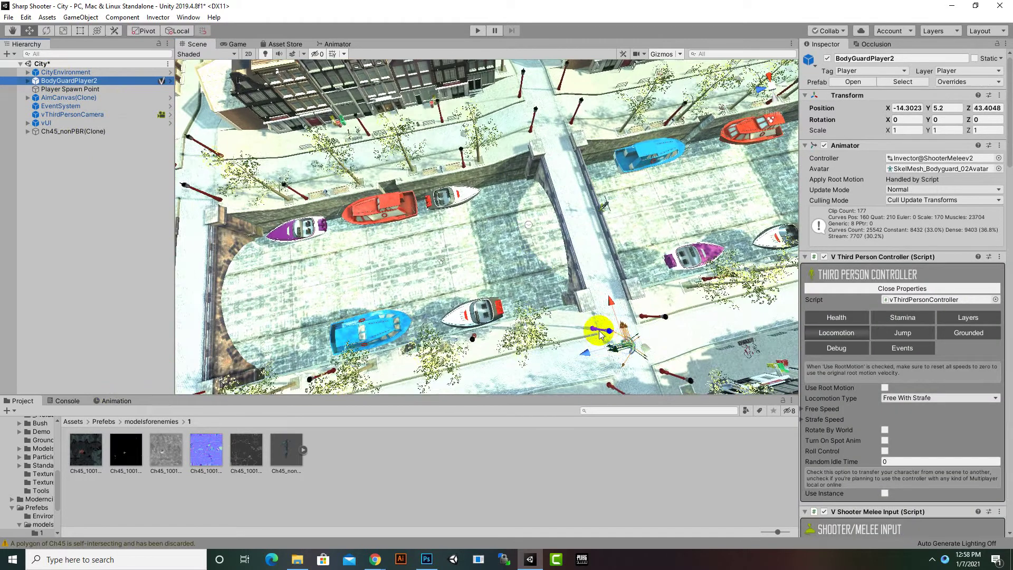
middle_drag(599, 330, 489, 207)
scroll(489, 207, up, 3)
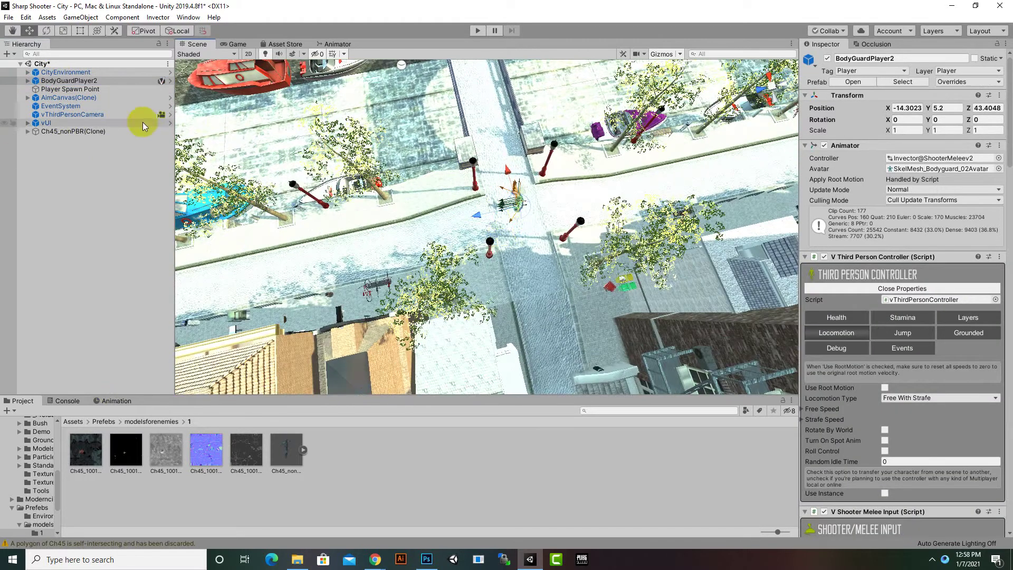
click(85, 130)
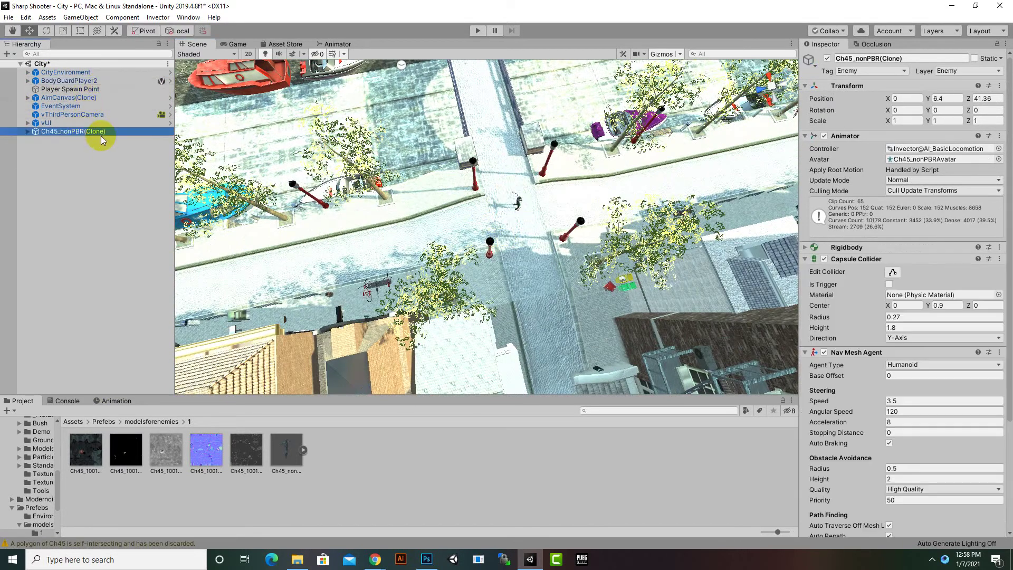
scroll(567, 189, down, 2)
middle_drag(491, 102, 492, 187)
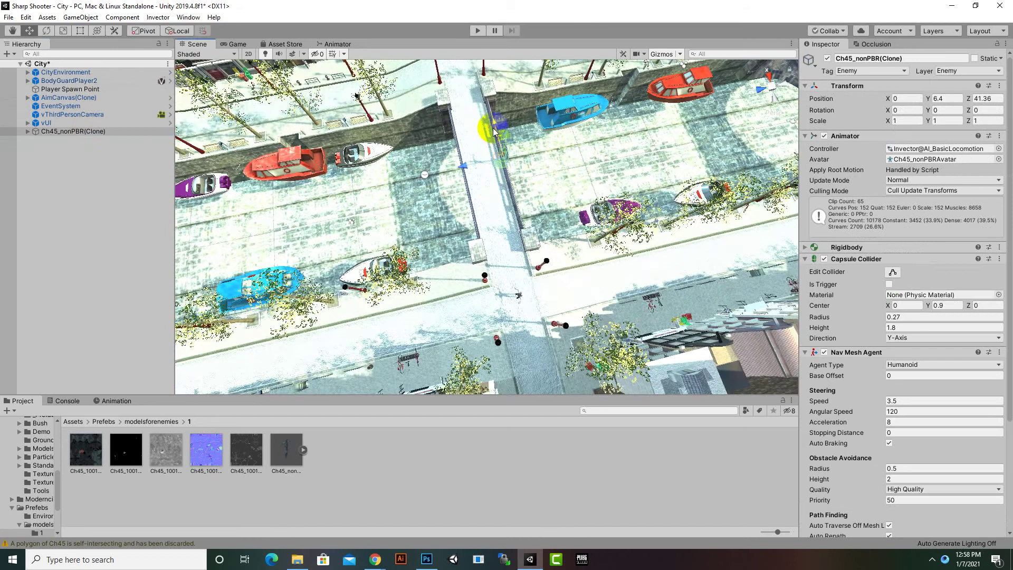
drag(491, 129, 581, 225)
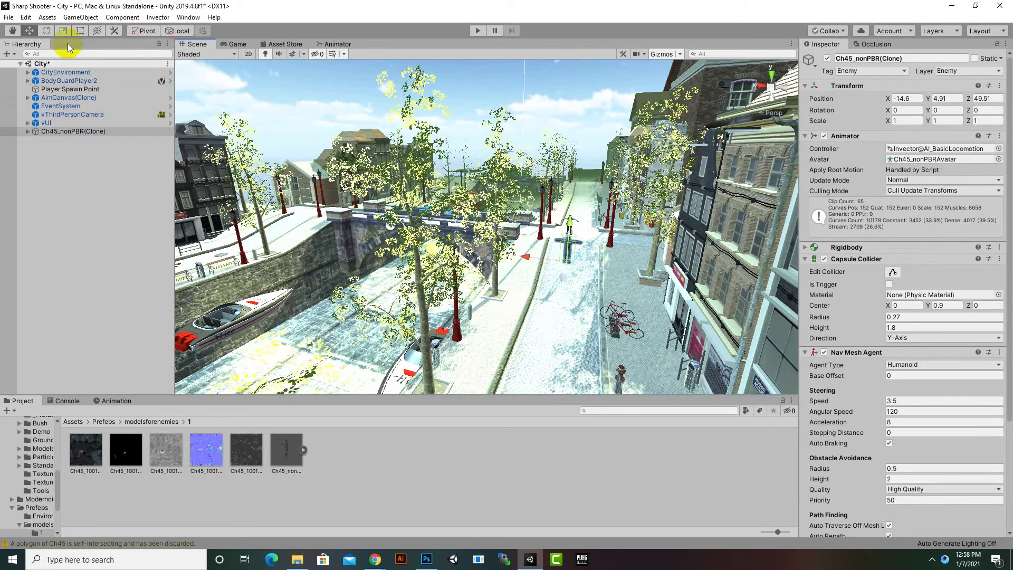
Move the enemy back along Z to 43.15, leaving it at X -18.67, Y 5.25
scroll(565, 215, up, 10)
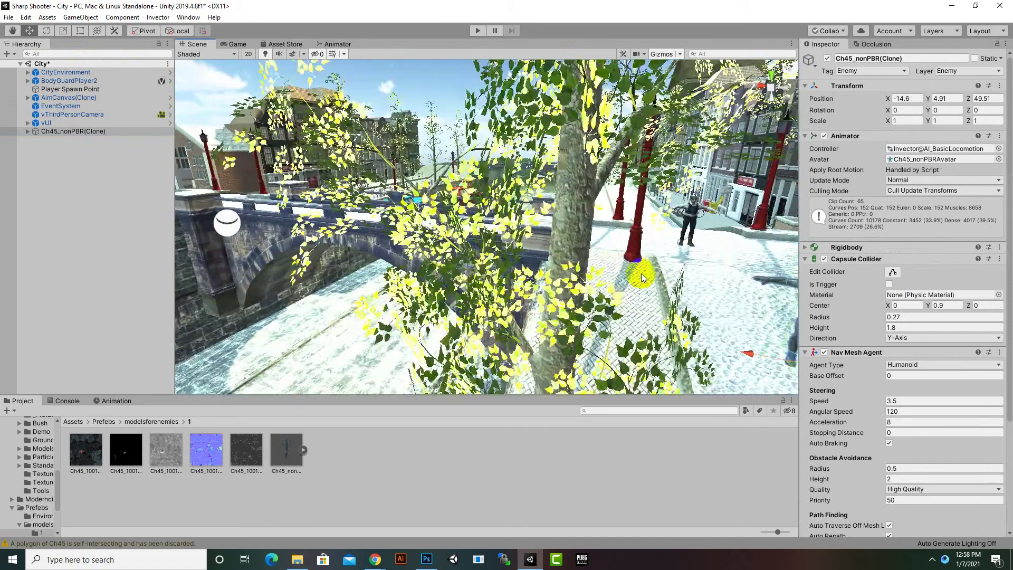
middle_drag(641, 273, 470, 288)
scroll(443, 190, up, 2)
scroll(442, 190, down, 5)
alt+drag(469, 289, 467, 291)
drag(400, 342, 603, 230)
middle_drag(603, 232, 575, 283)
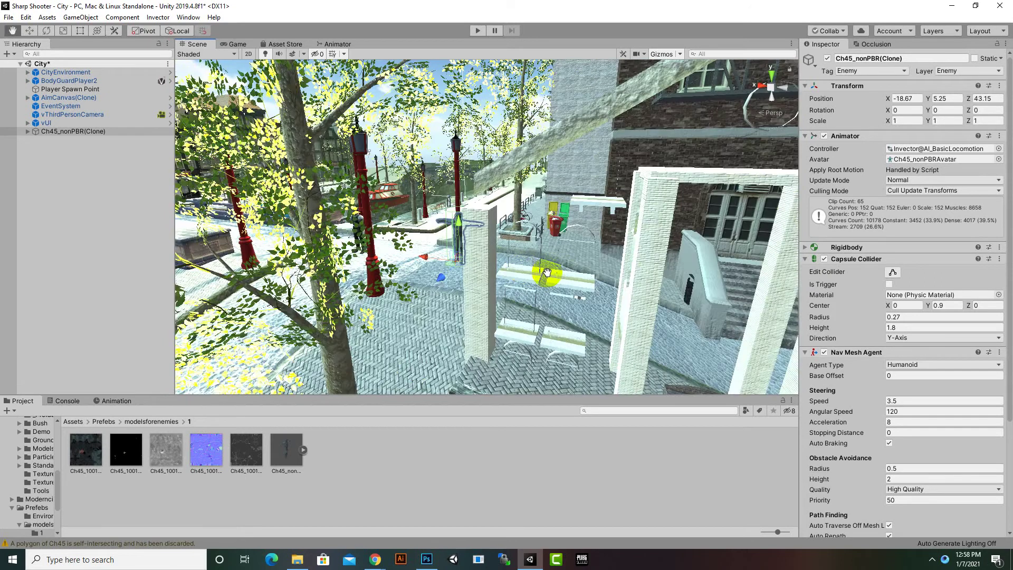
scroll(569, 276, up, 4)
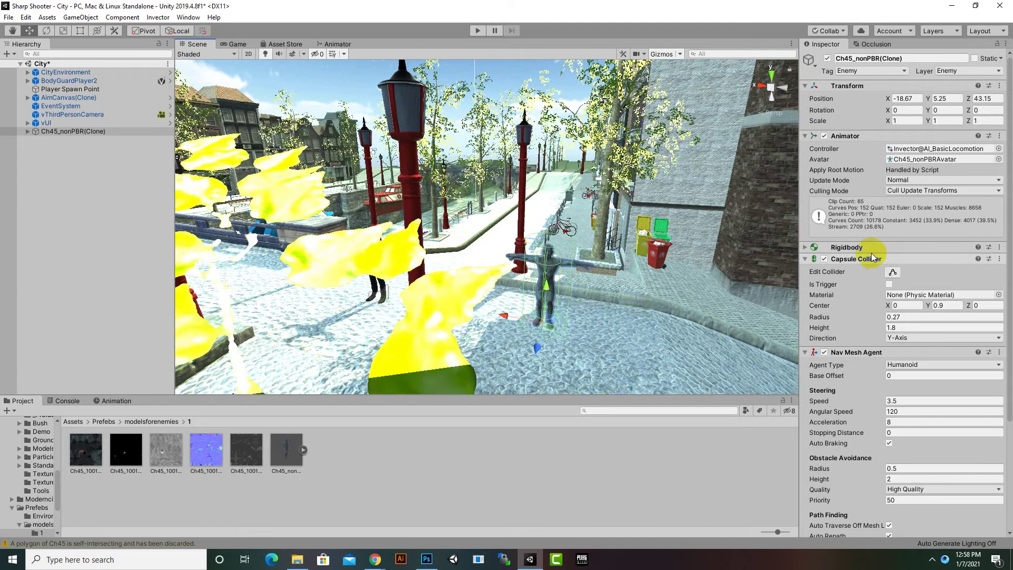
Expand the enemy's Rigidbody (Mass 50, Use Gravity on) and scroll through its other components
click(806, 248)
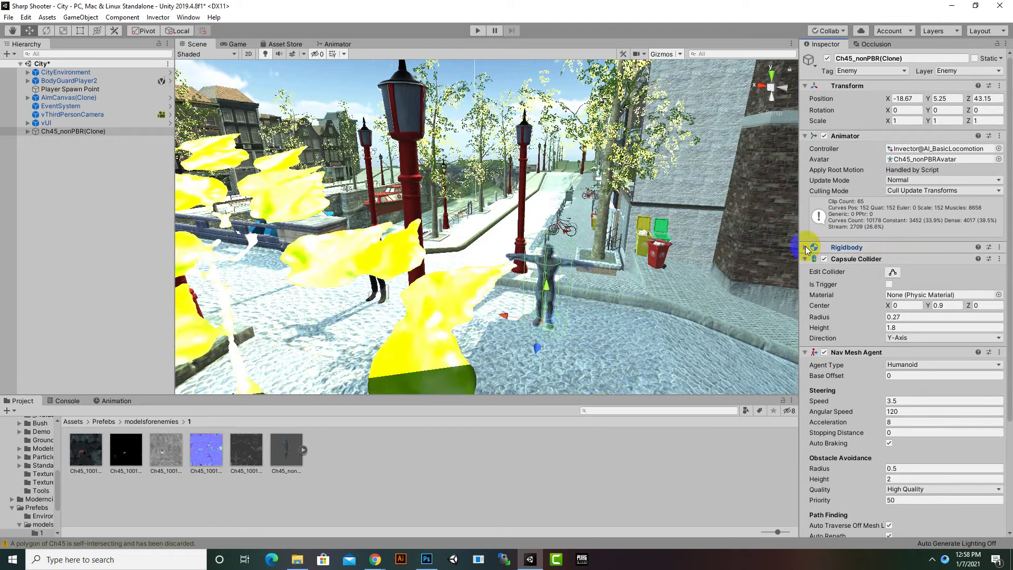
click(805, 248)
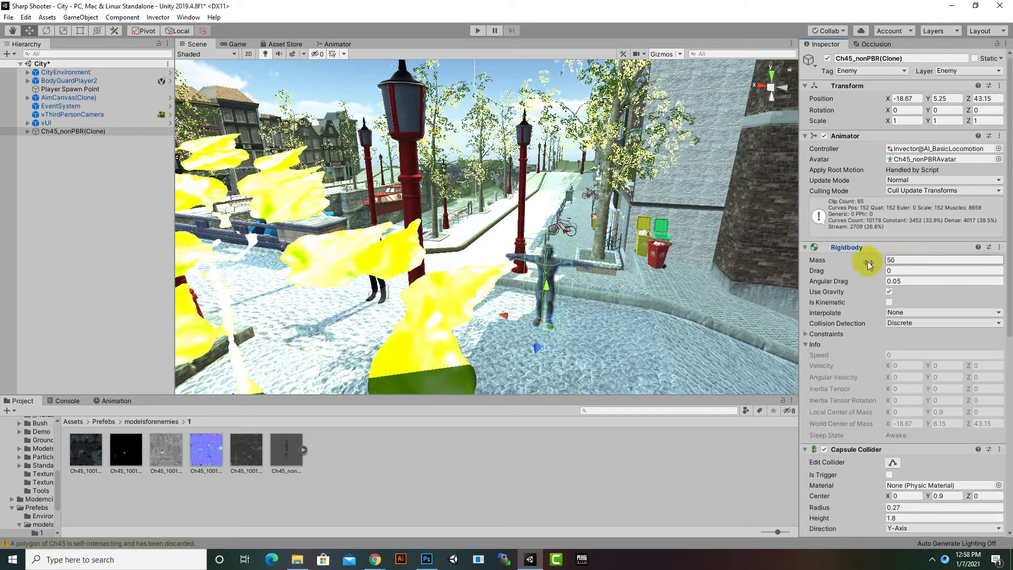
scroll(839, 343, down, 5)
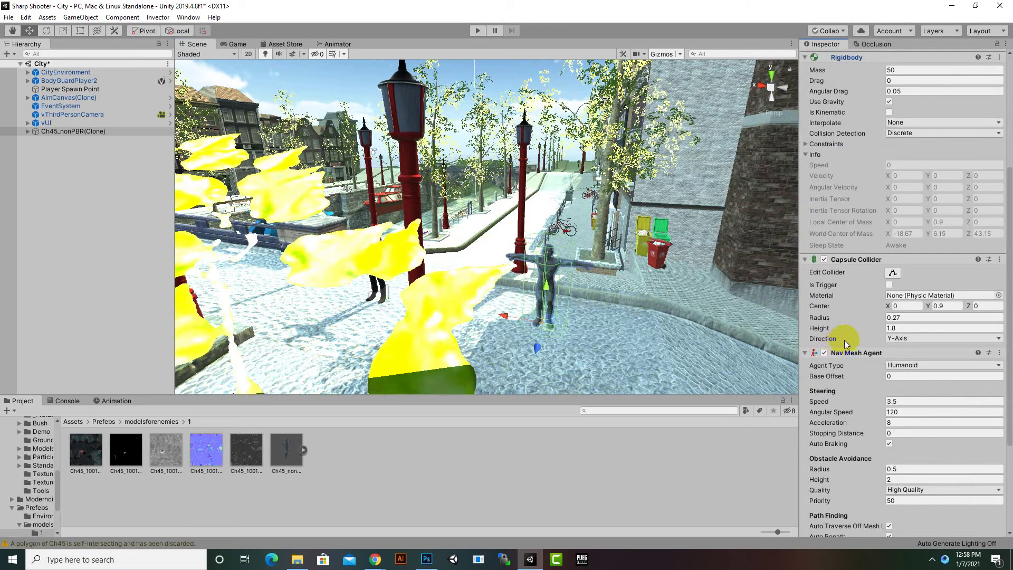
scroll(523, 272, up, 3)
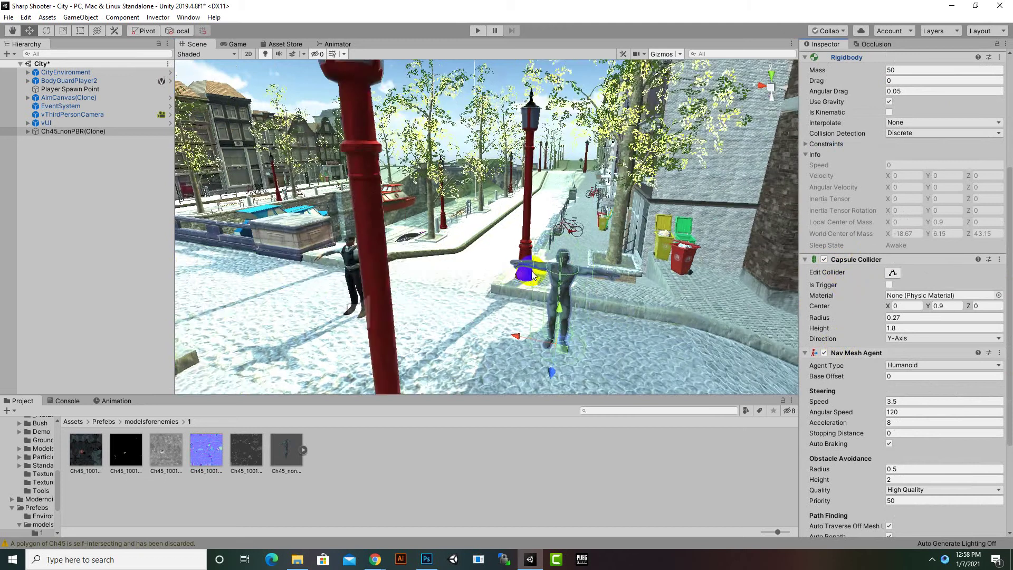
middle_drag(571, 287, 555, 244)
scroll(555, 245, up, 3)
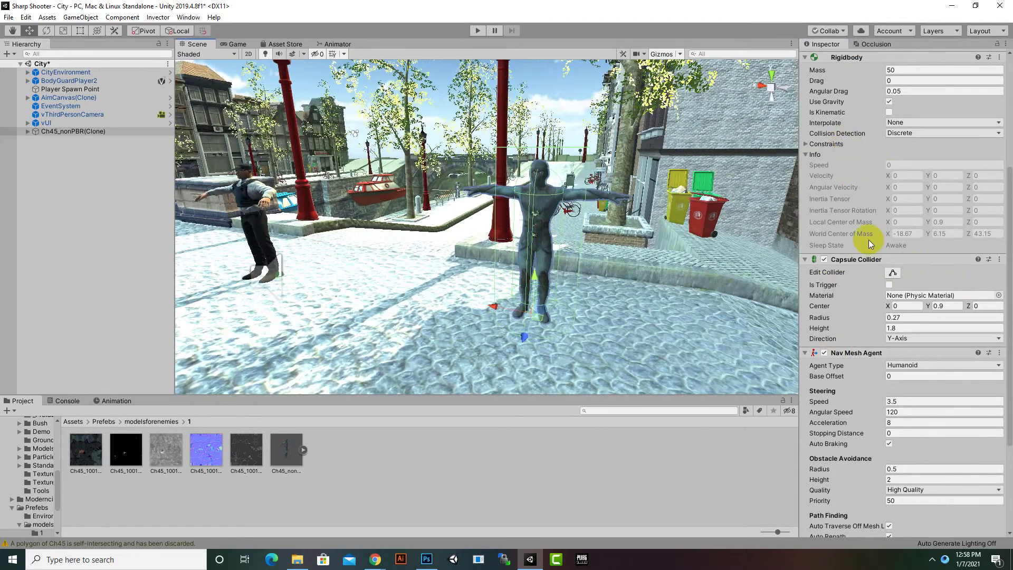
scroll(848, 270, down, 3)
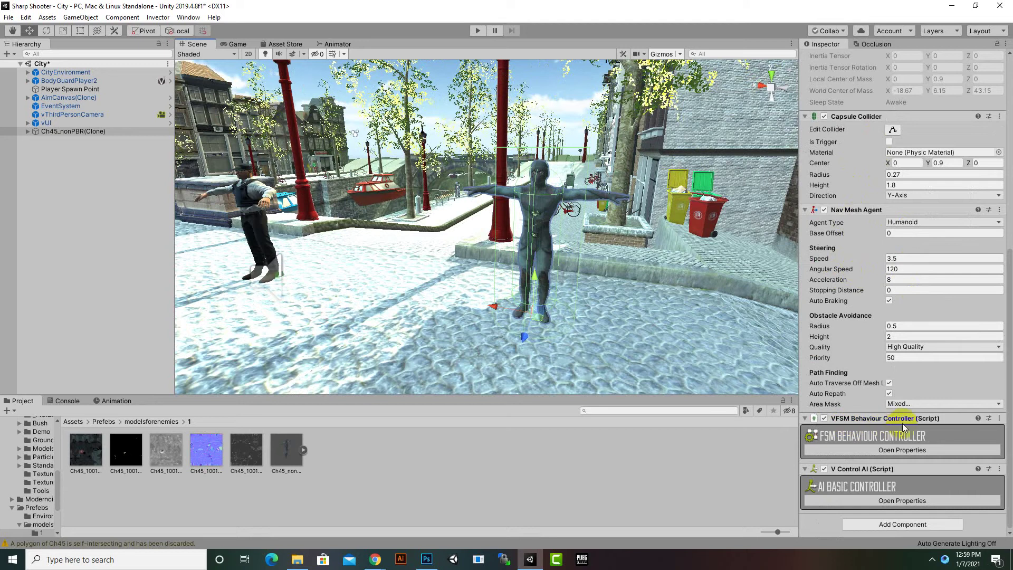
Open the vFSM Behaviour Controller and V Control AI properties to show Max Health 100 and Current Health 0
click(886, 449)
scroll(874, 403, down, 3)
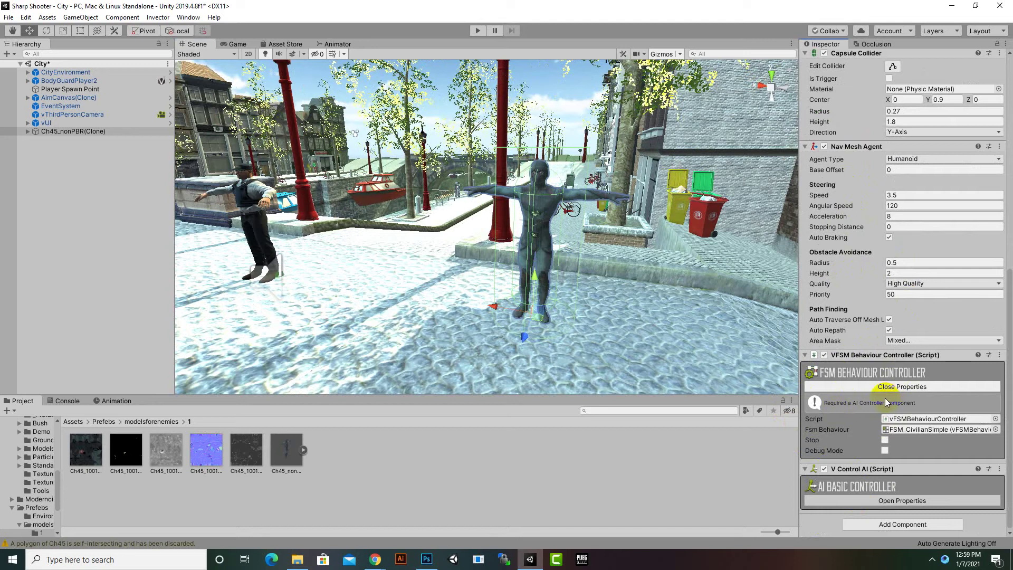
click(857, 501)
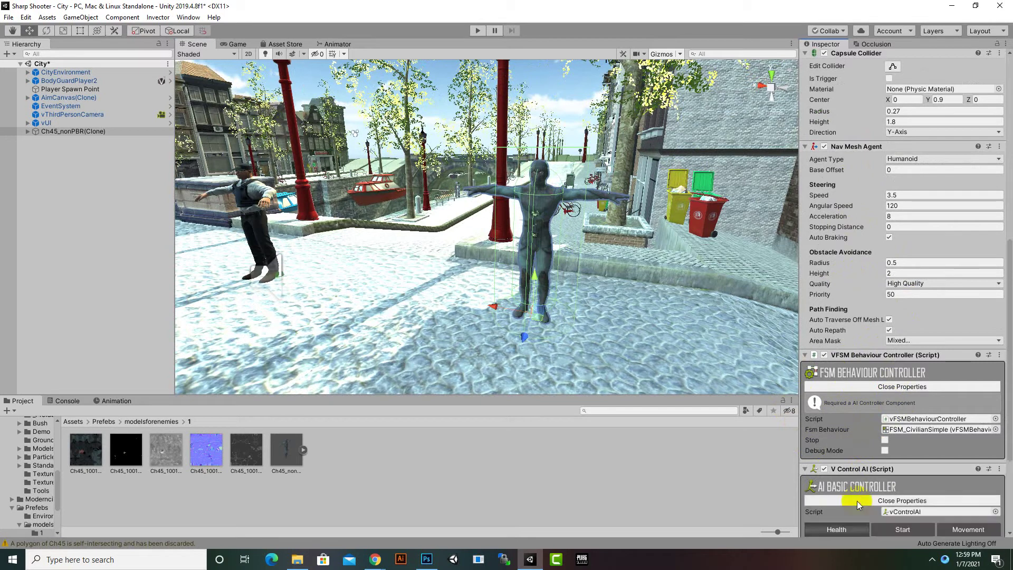
scroll(852, 408, down, 5)
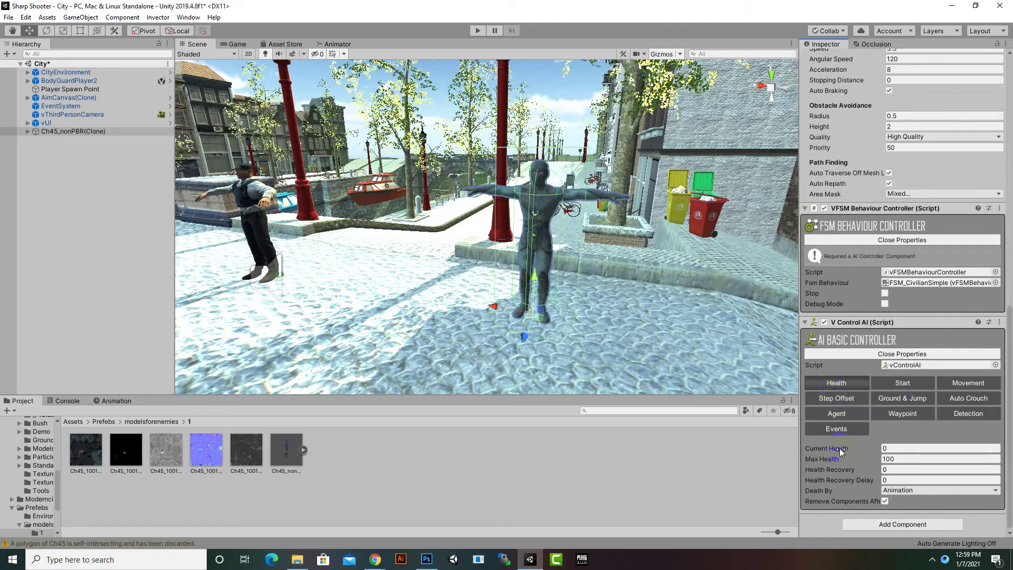
Review the Health values, leave Death By on Animation, and show the Start options
click(892, 448)
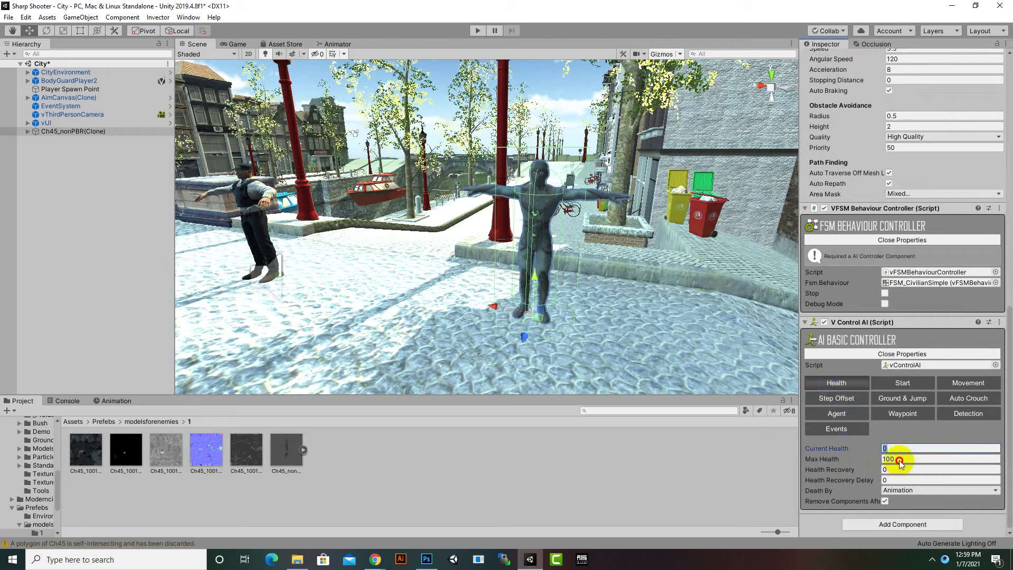
click(899, 459)
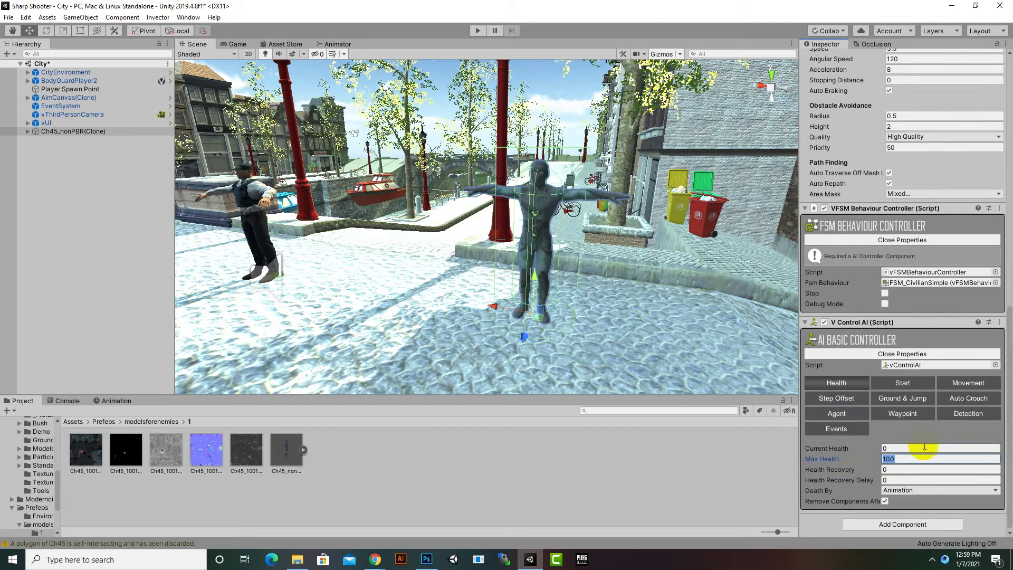
click(904, 469)
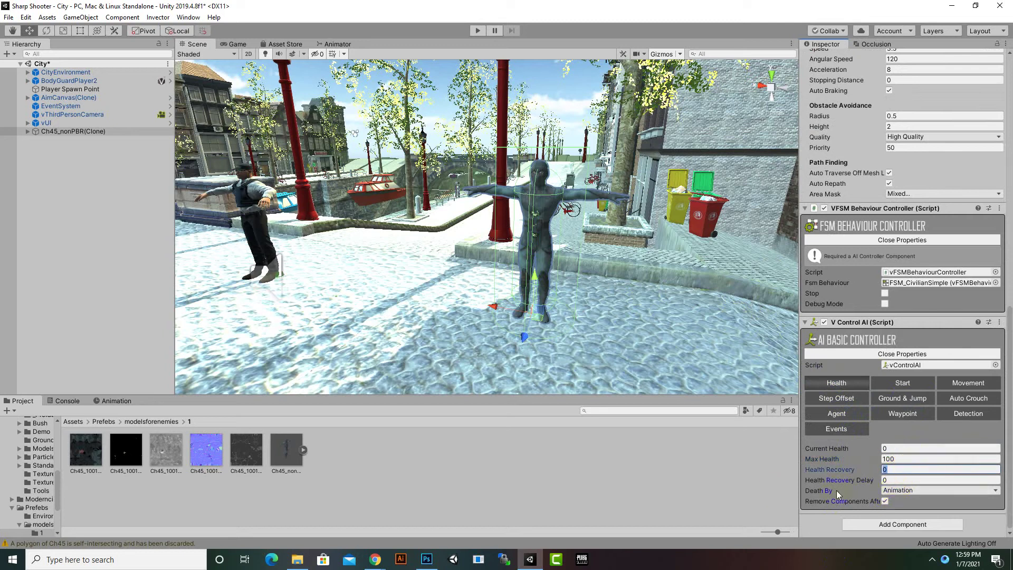
click(902, 490)
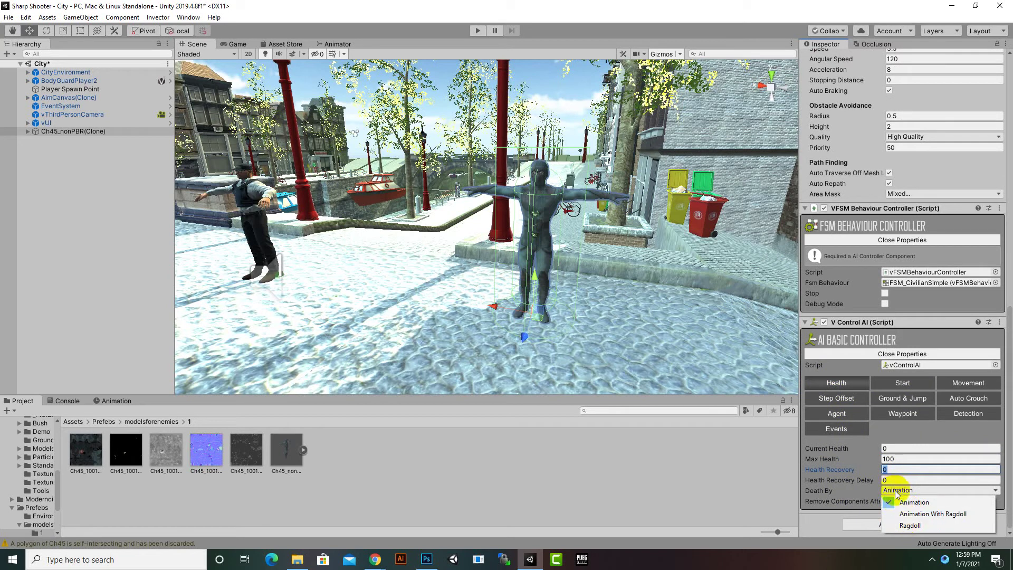
click(902, 432)
click(898, 490)
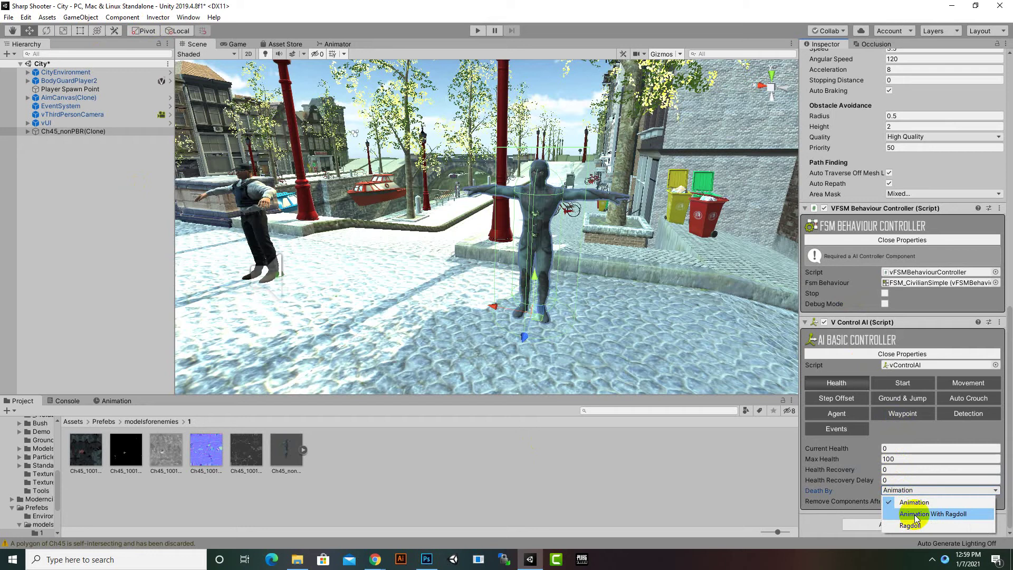
click(898, 434)
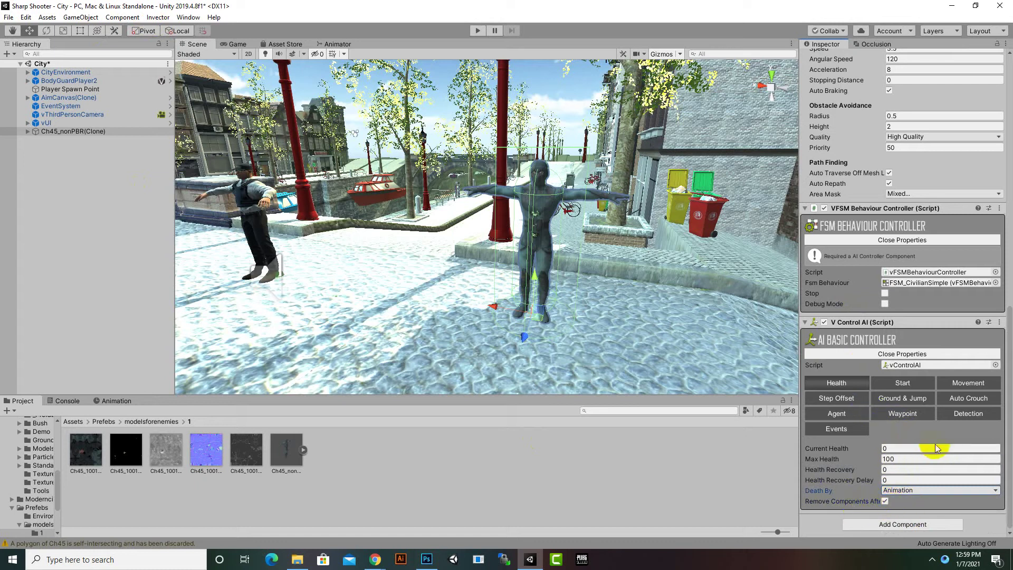
click(915, 418)
click(897, 381)
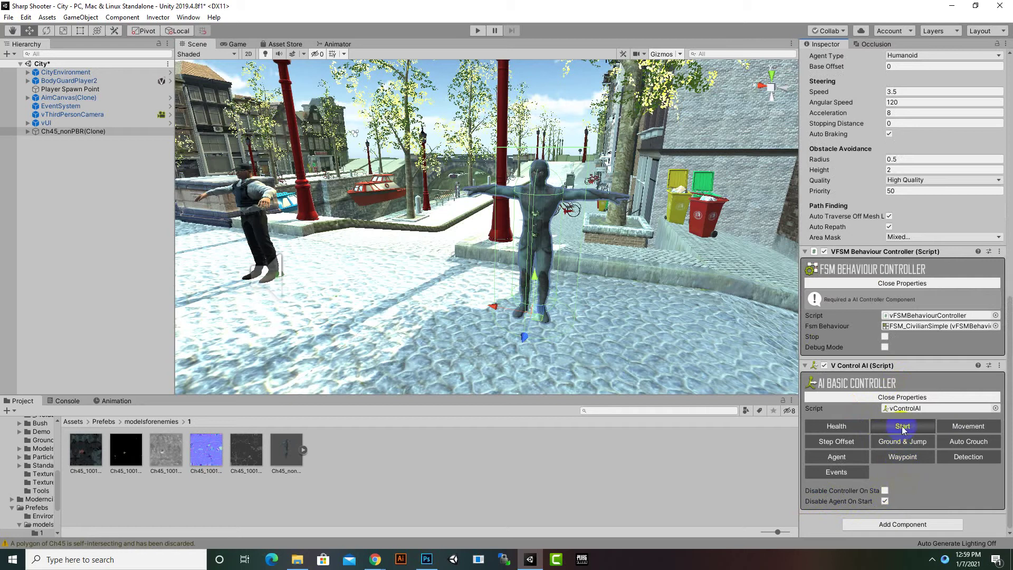
Show the Movement settings and keep the locomotion mode on Walking
click(973, 428)
scroll(937, 444, down, 4)
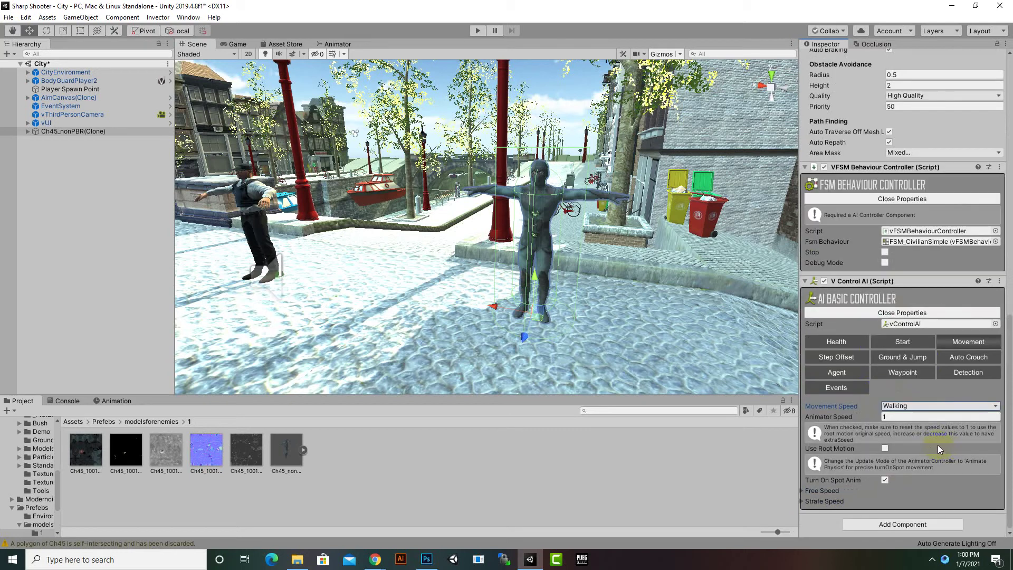
click(904, 408)
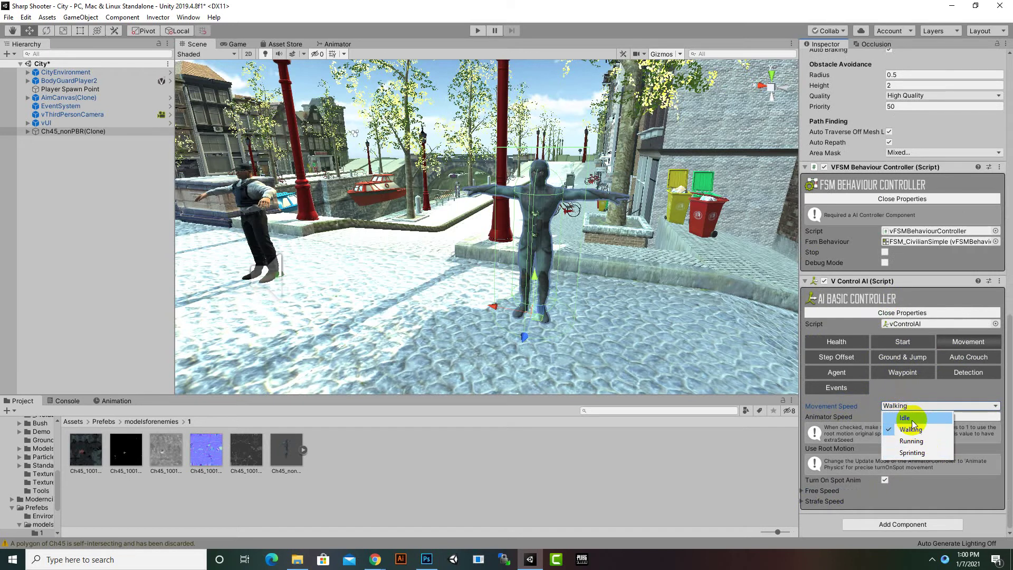
click(1011, 346)
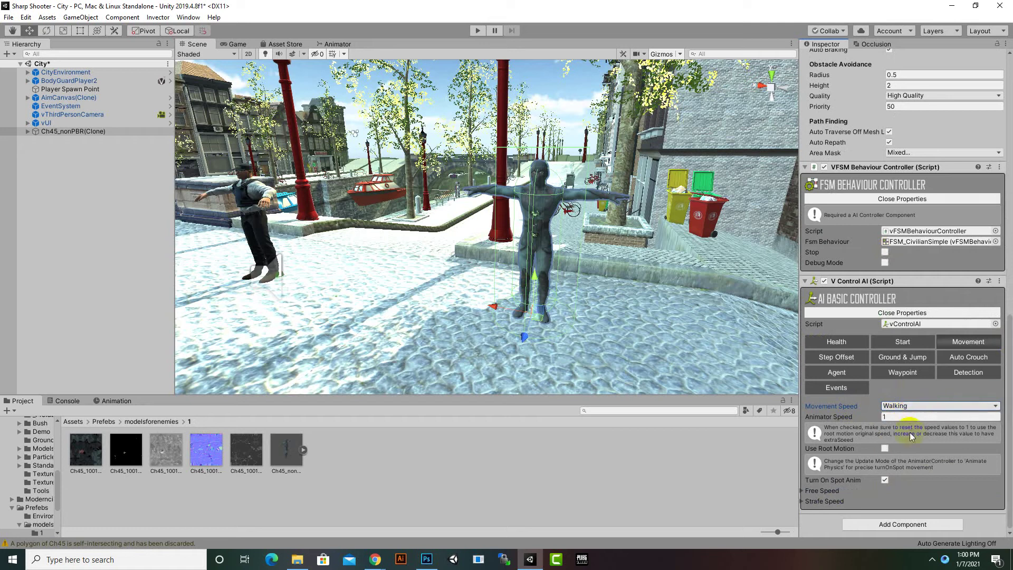
click(891, 416)
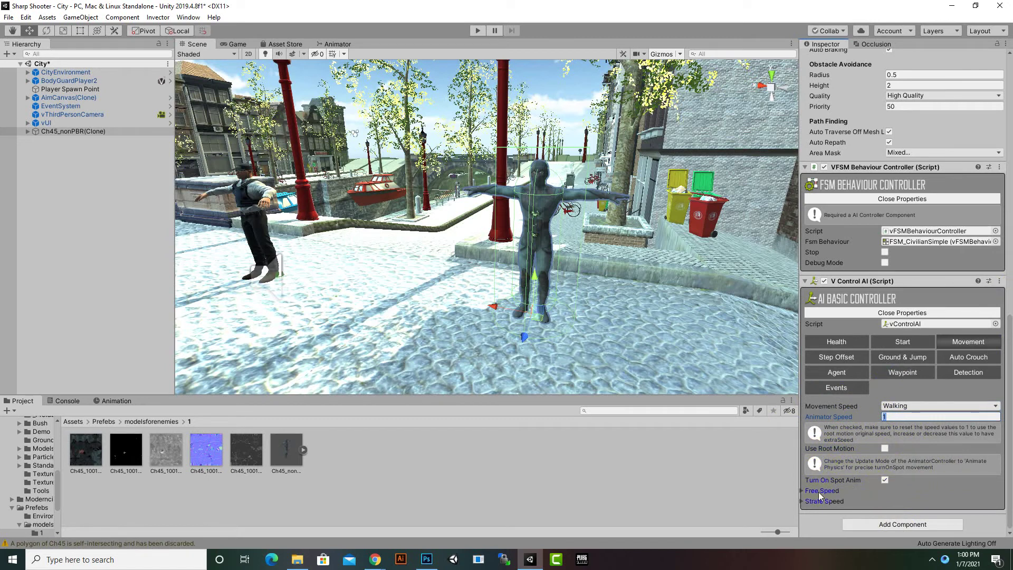
Inspect the Free and Strafe speed values: walk 2, run 3, sprint 4
click(802, 490)
scroll(840, 434, down, 3)
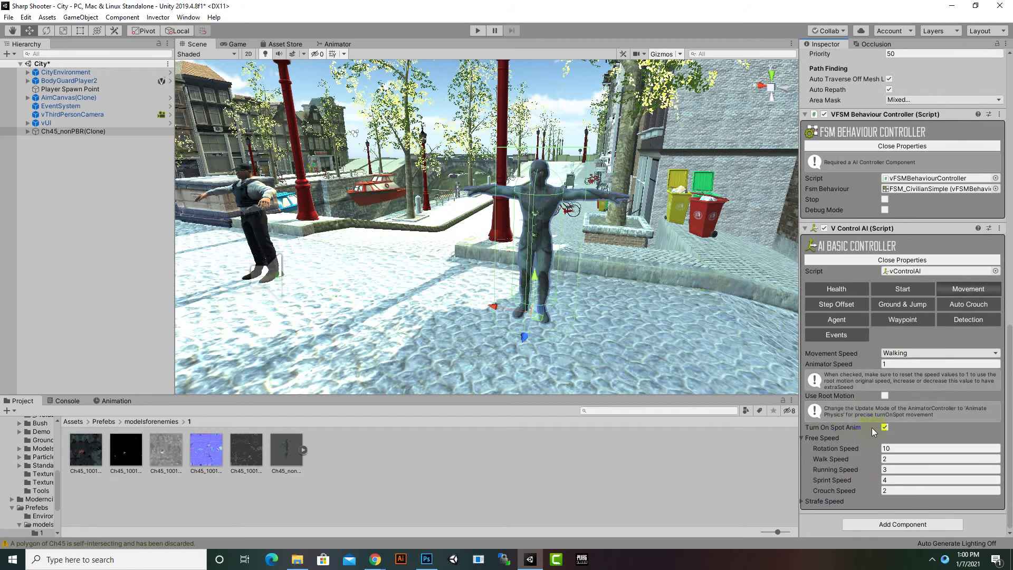
click(905, 458)
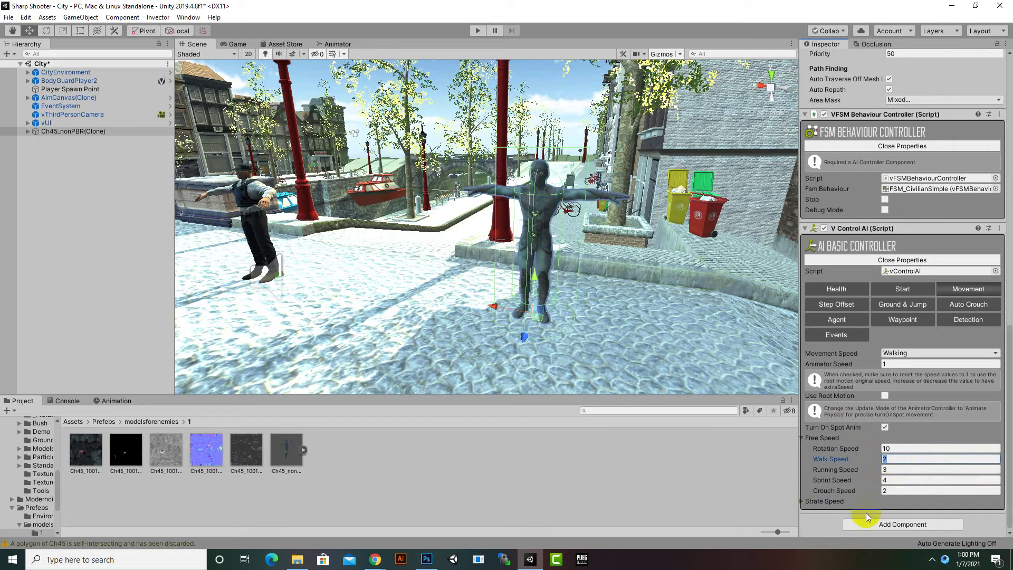
click(803, 502)
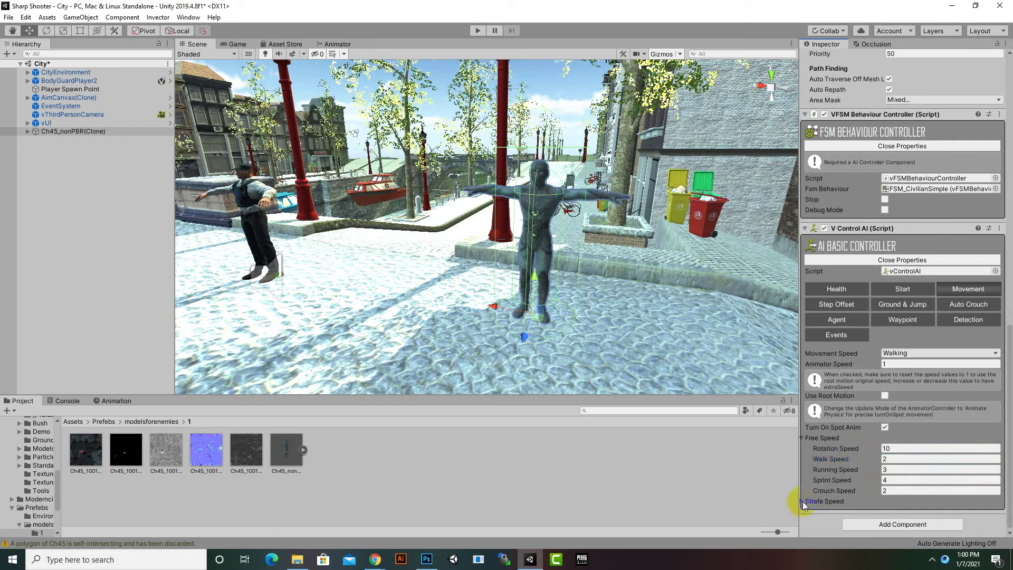
scroll(830, 468, down, 2)
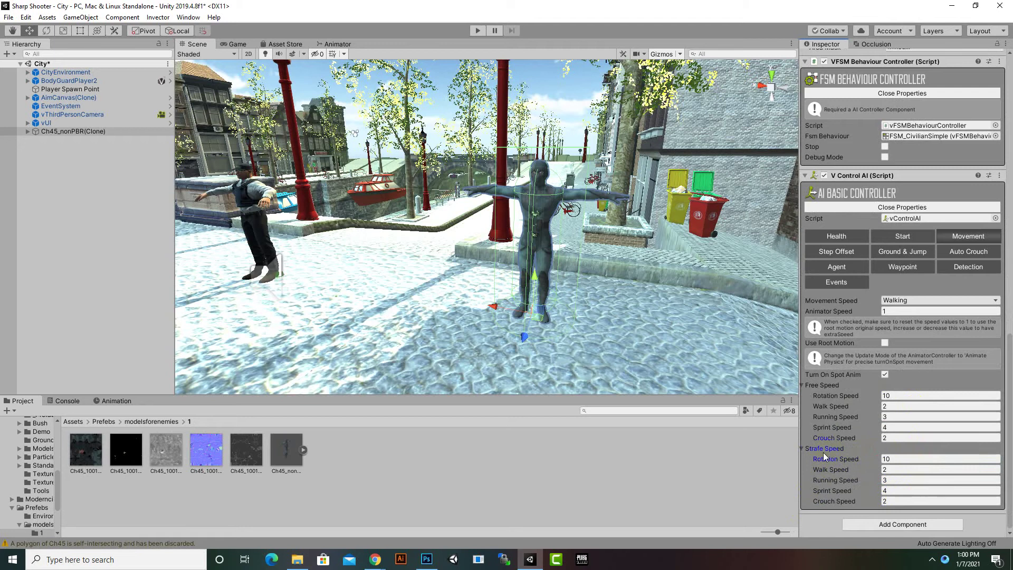
scroll(920, 422, up, 7)
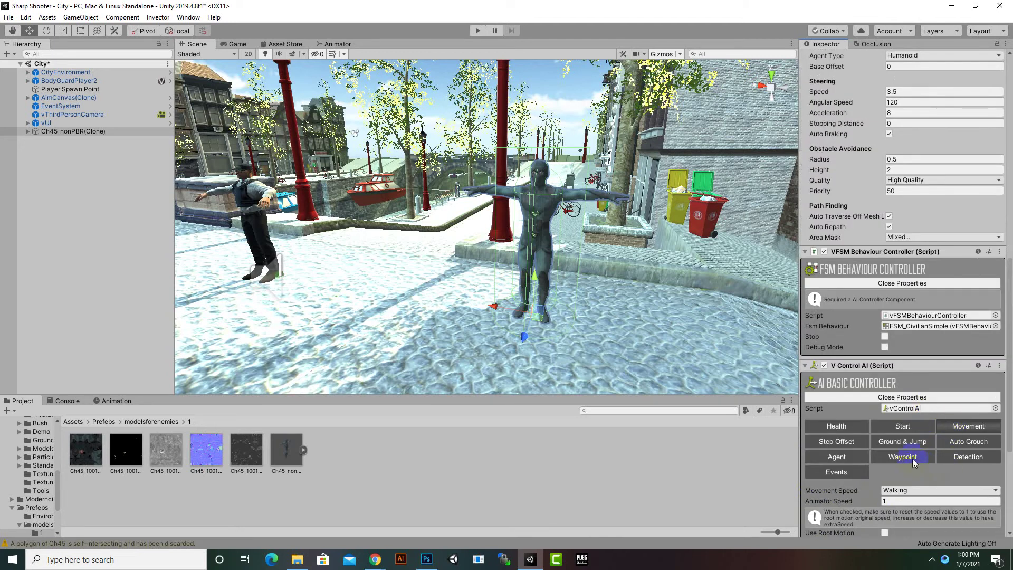
Review Step Offset, then Ground & Jump: jump height 0.75, ground check distance 0.3
click(865, 443)
scroll(870, 458, down, 2)
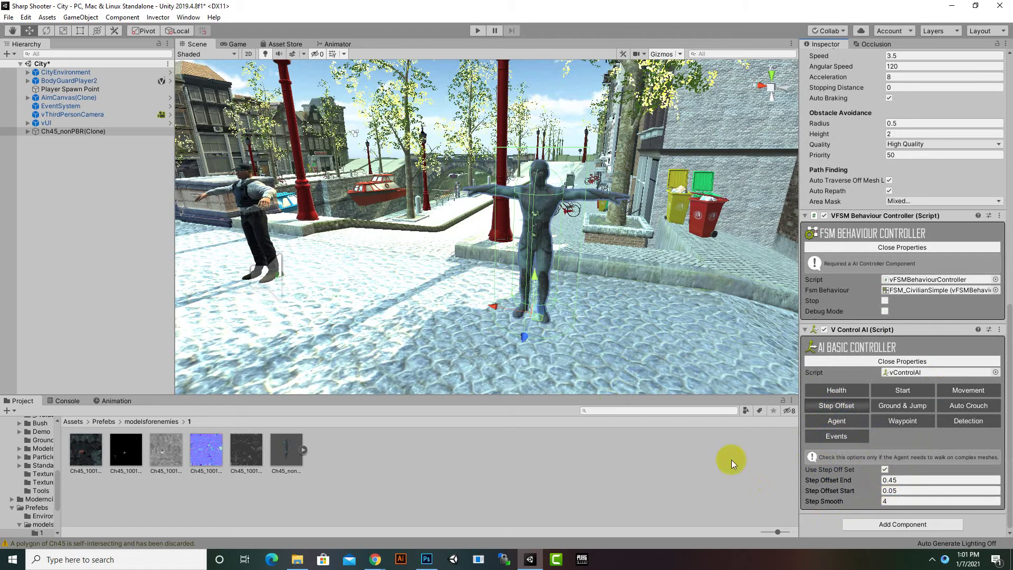
click(905, 409)
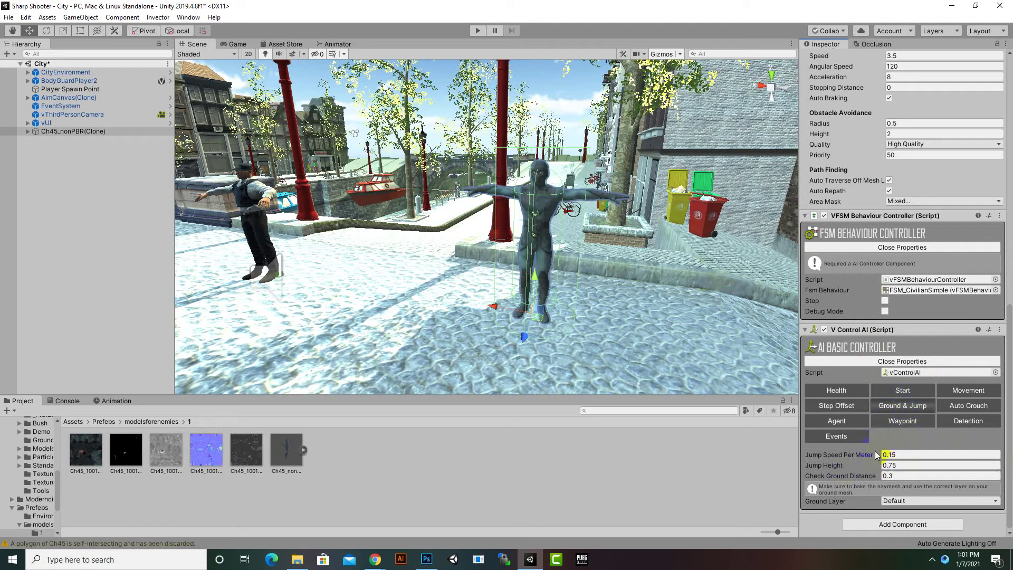
click(896, 466)
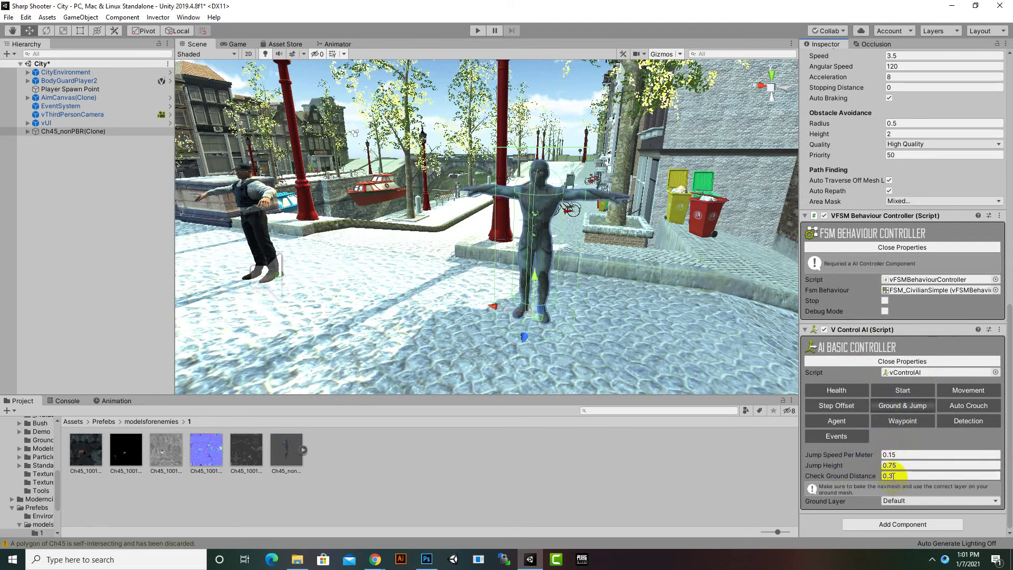
click(894, 476)
scroll(607, 246, down, 5)
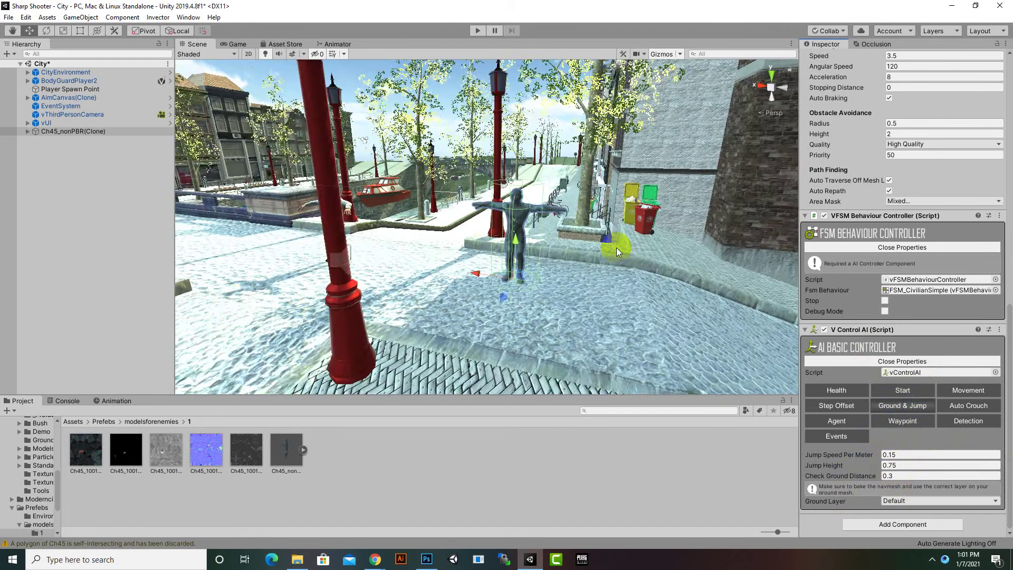
scroll(380, 318, up, 2)
right_drag(429, 267, 644, 255)
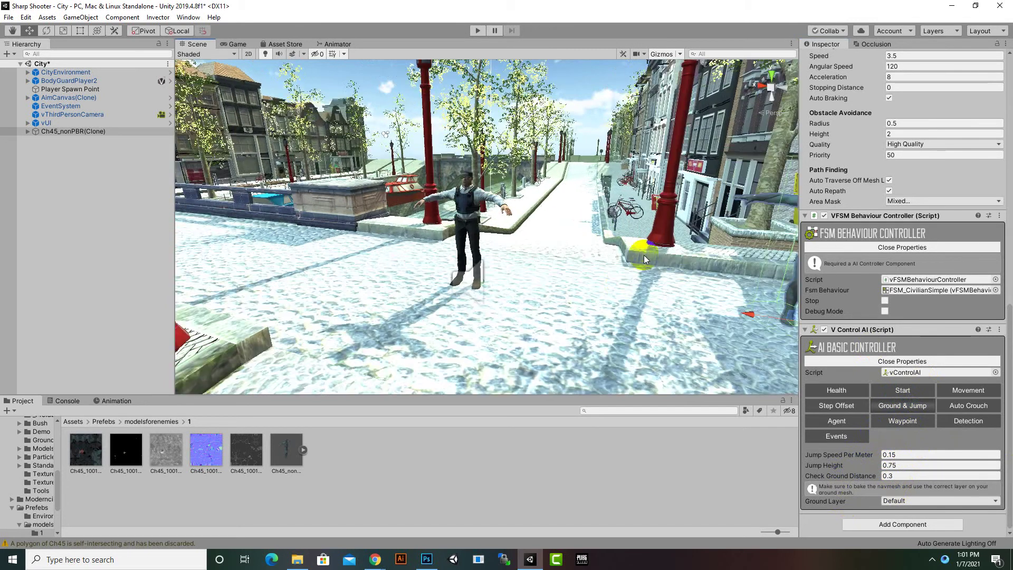
right_drag(724, 270, 628, 318)
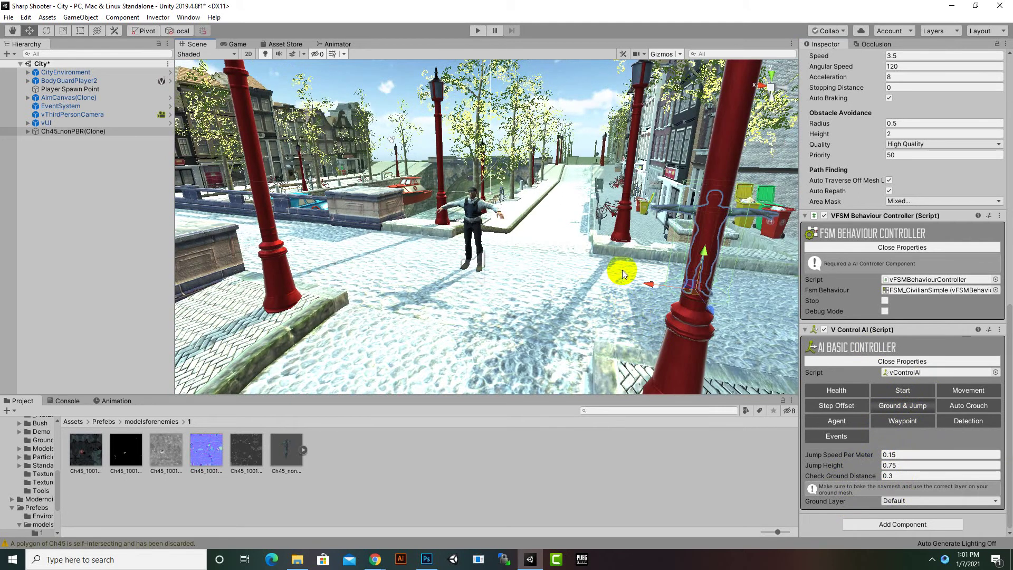
right_drag(622, 270, 653, 305)
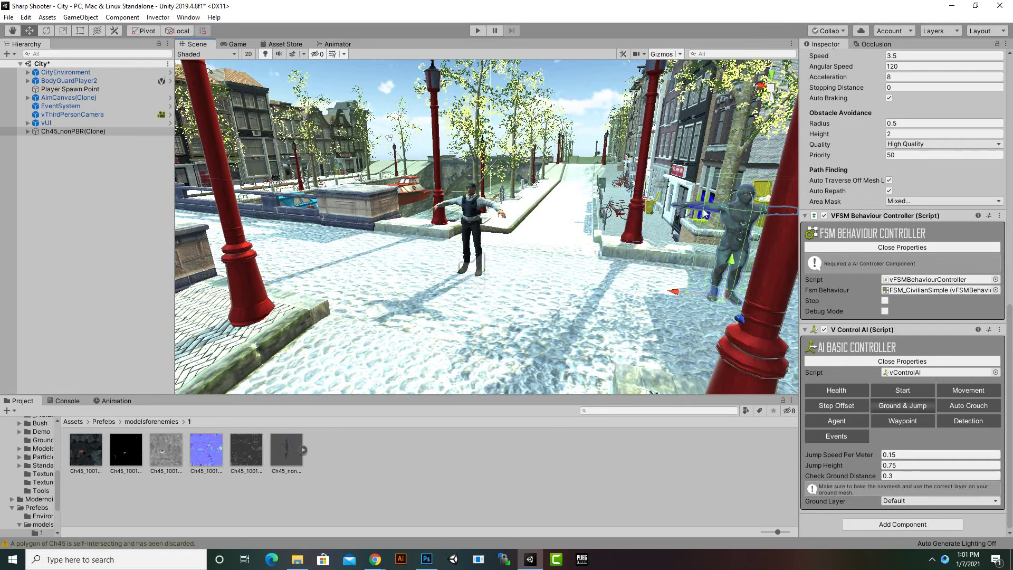
scroll(598, 305, down, 5)
scroll(598, 304, up, 3)
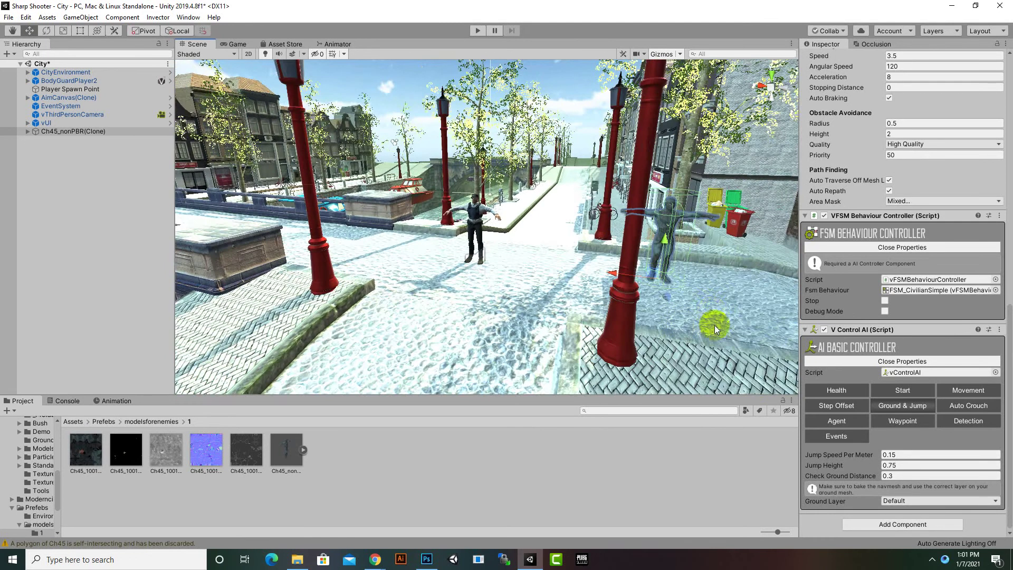
middle_drag(714, 326, 570, 294)
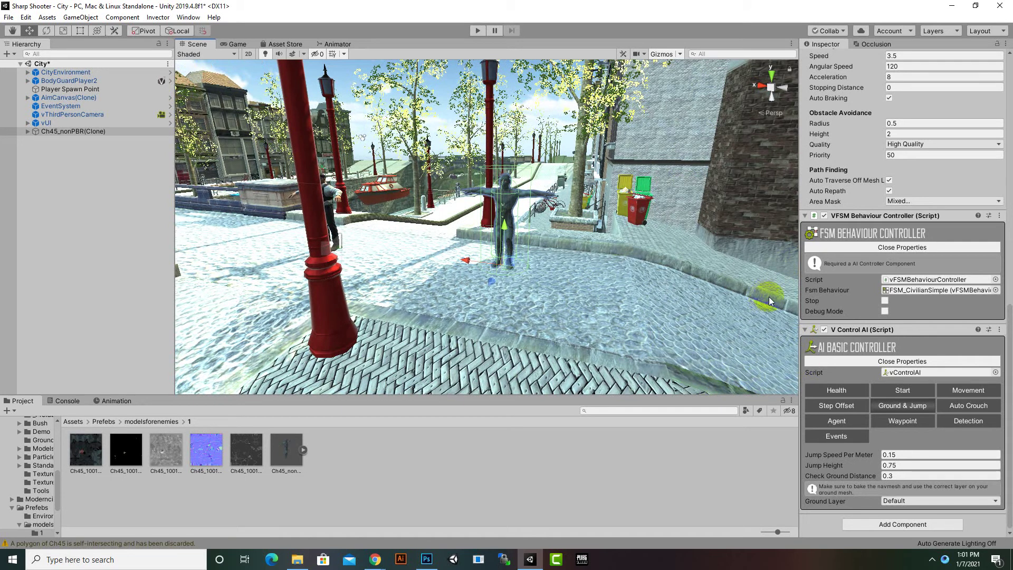
Open the Auto Crouch settings and enable Use Auto Crouch, centering the soldier in view
click(851, 423)
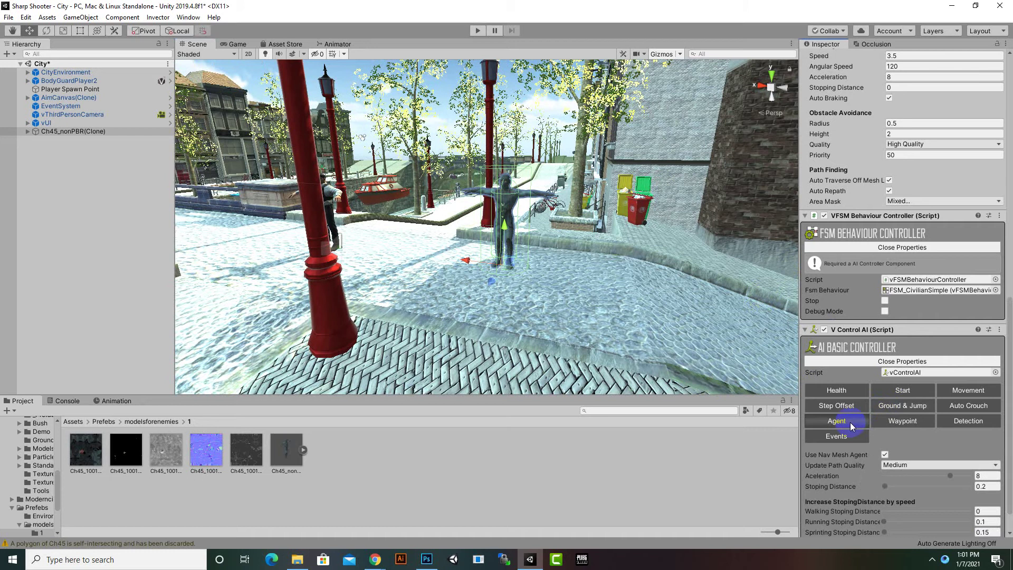
click(962, 410)
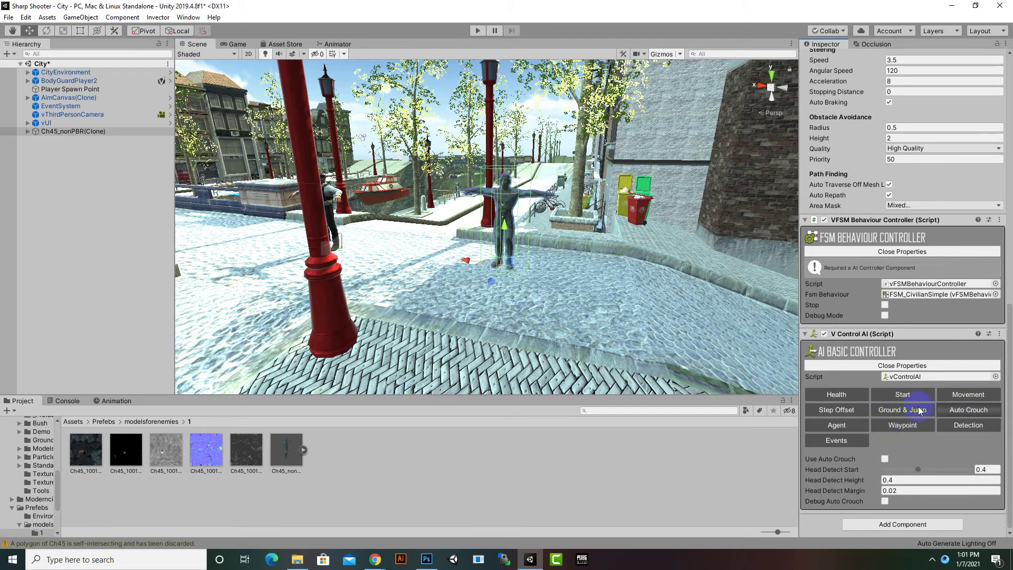
scroll(432, 248, up, 2)
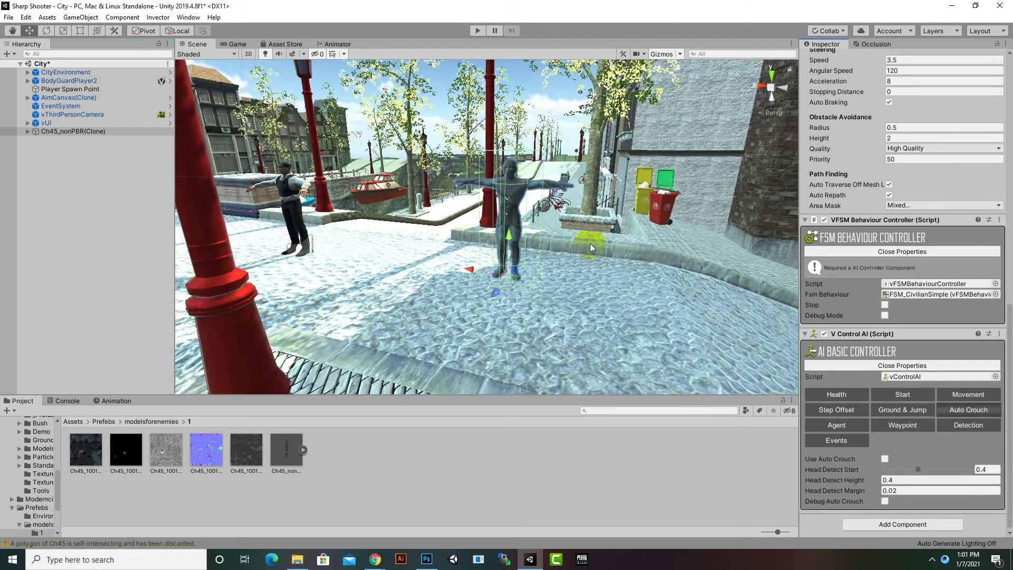
middle_drag(590, 243, 542, 258)
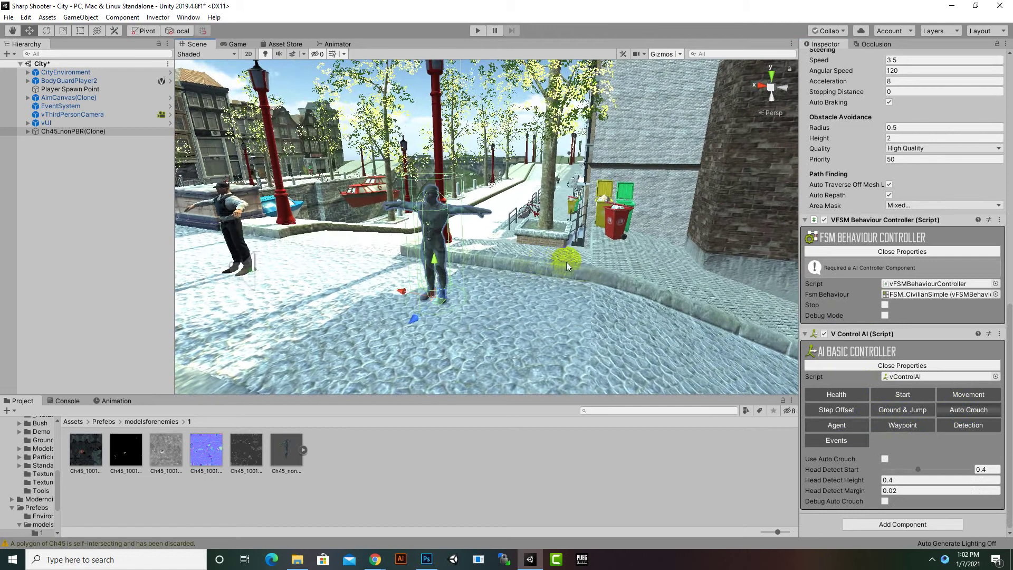
click(886, 459)
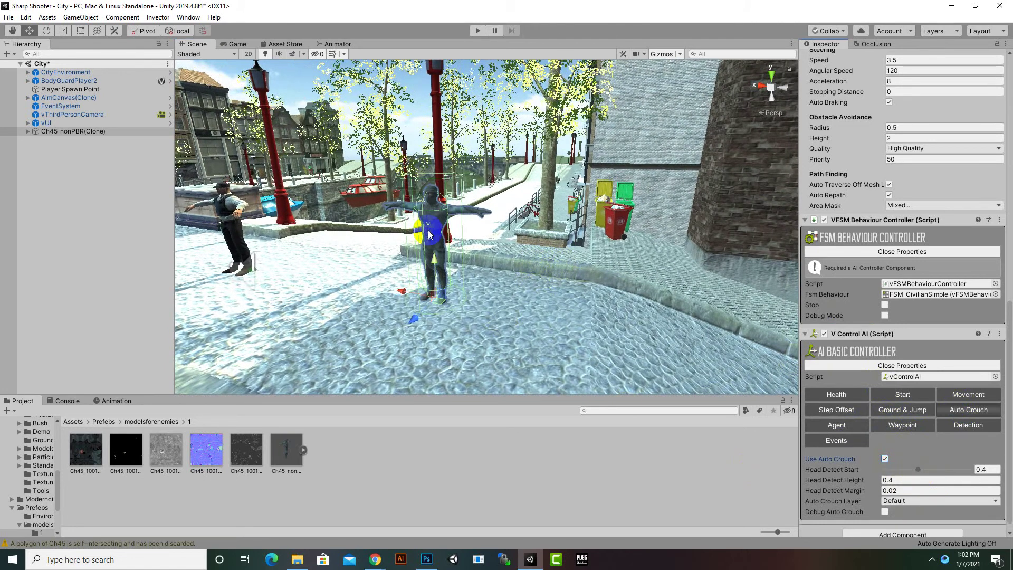
scroll(435, 228, up, 5)
middle_drag(444, 205, 498, 219)
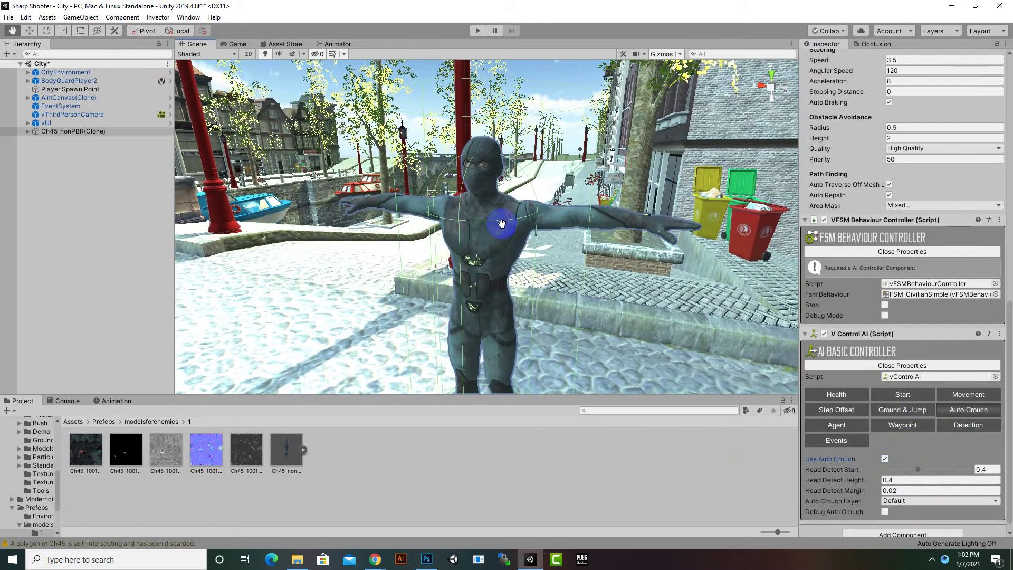
scroll(506, 229, up, 4)
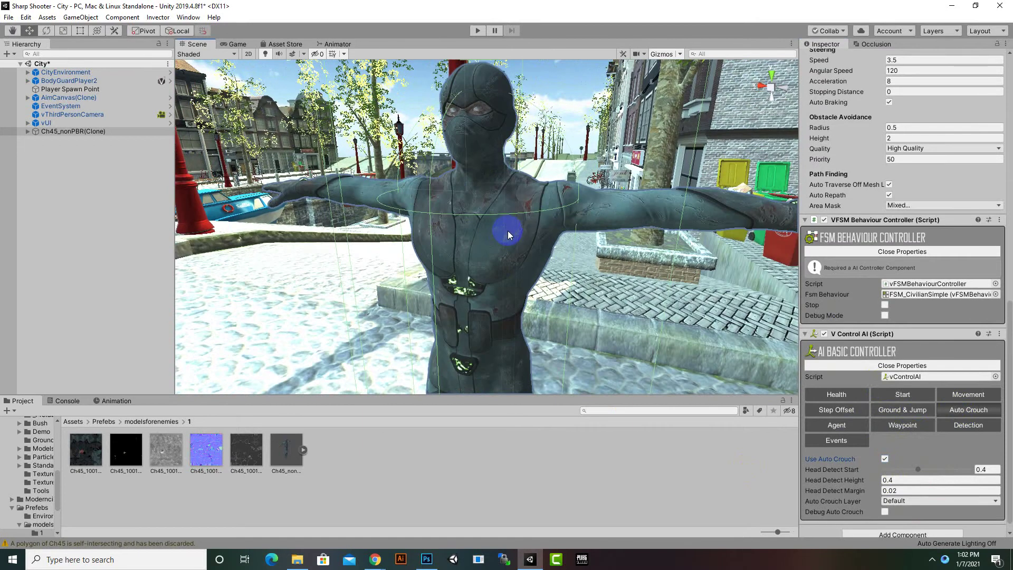
scroll(507, 229, down, 3)
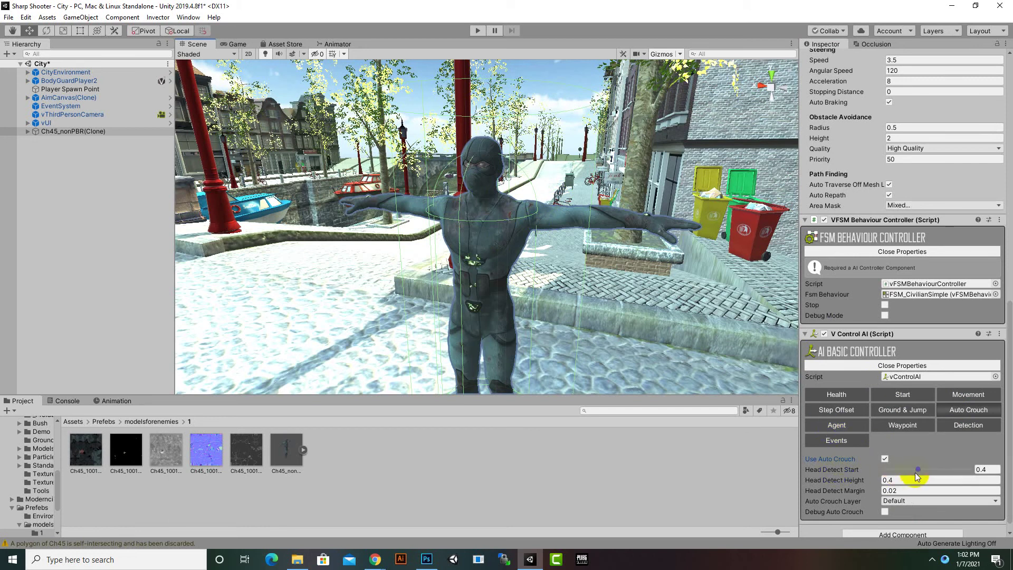
Enable Debug Auto Crouch and adjust Head Detect Start to 0.505
drag(918, 471, 944, 469)
scroll(594, 336, up, 2)
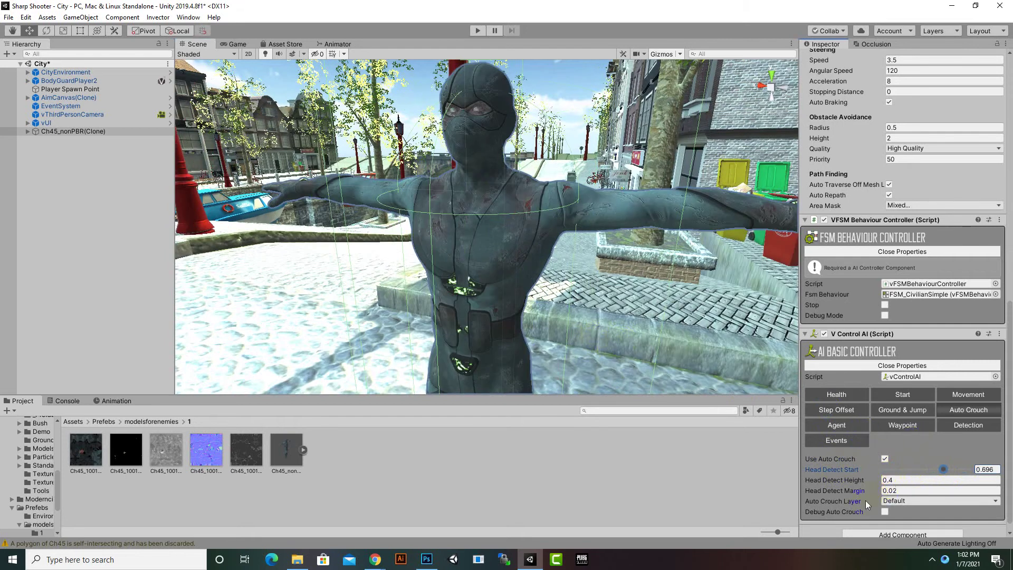
click(884, 511)
scroll(607, 343, down, 3)
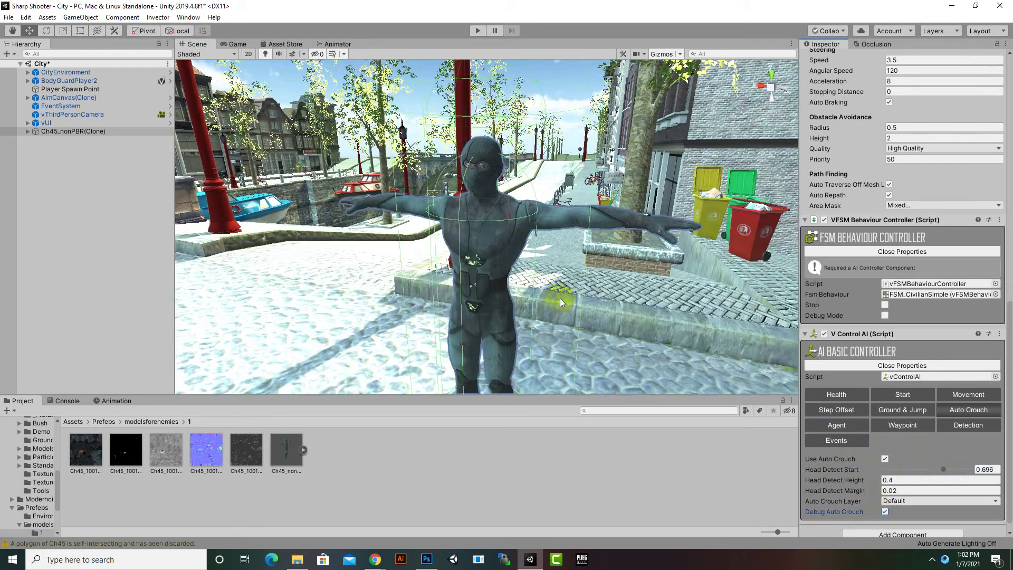
mouse_move(944, 469)
mouse_down()
mouse_move(917, 473)
mouse_move(952, 475)
mouse_move(929, 478)
mouse_up()
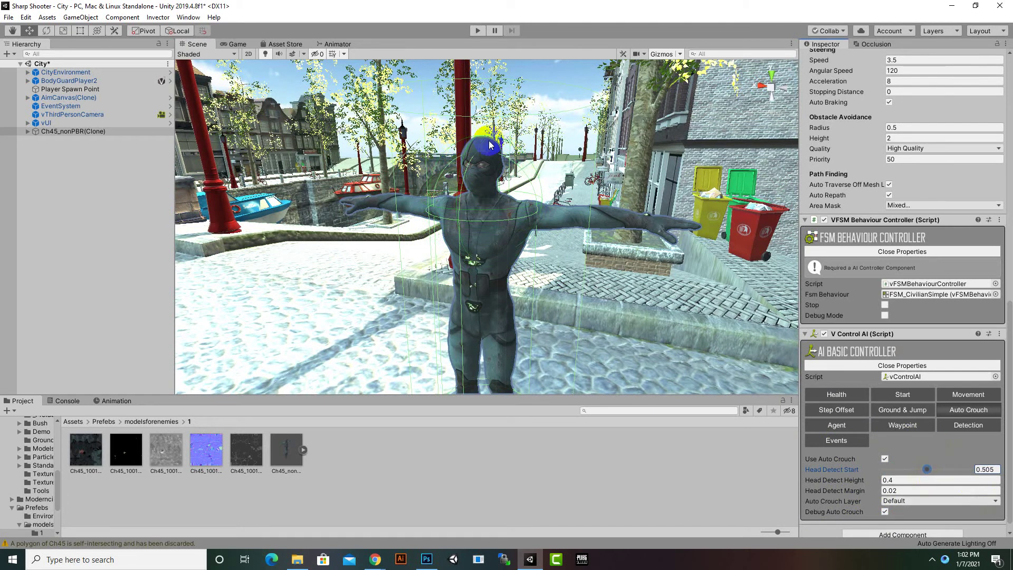
scroll(521, 293, down, 4)
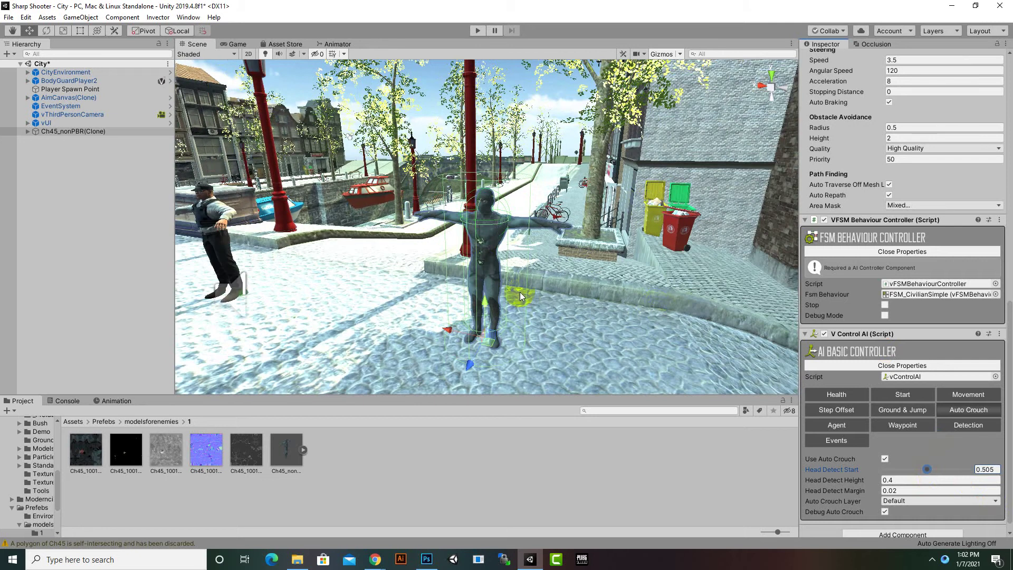
Orbit the Scene view around the soldier
click(483, 211)
click(480, 203)
click(515, 227)
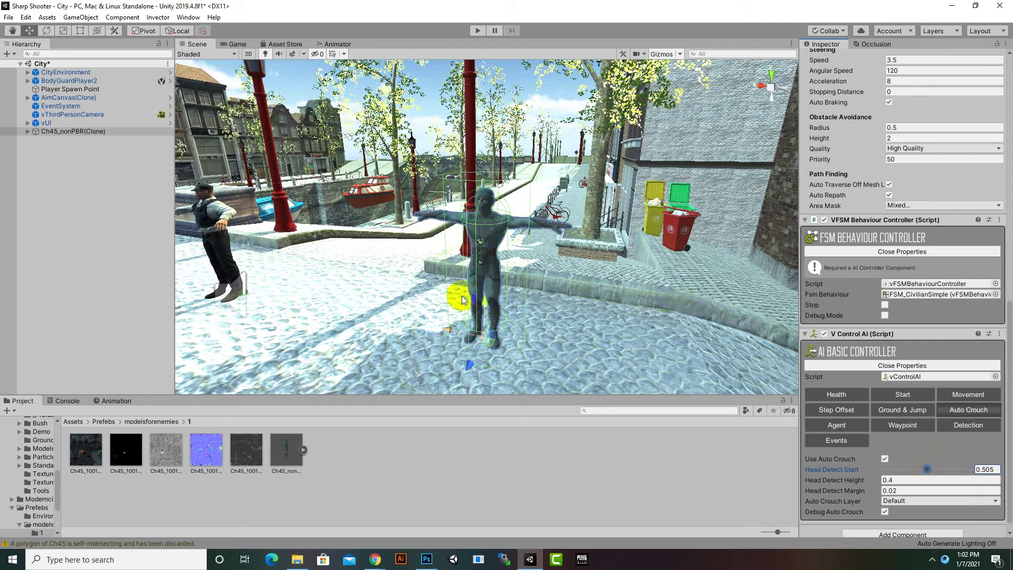
click(823, 442)
right_drag(653, 277, 662, 289)
right_drag(721, 376, 677, 369)
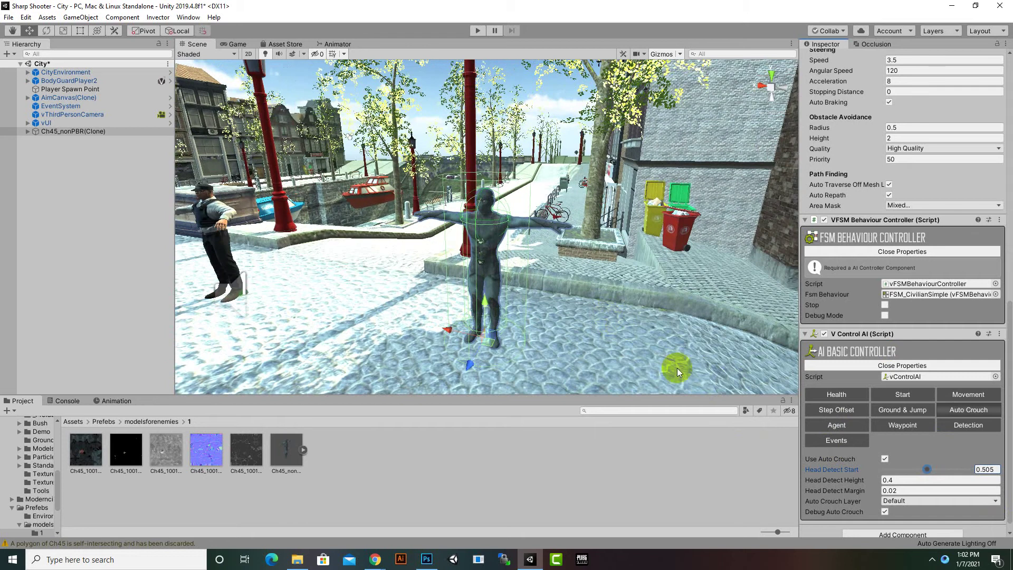
Keep the Auto Crouch layer on Default, check Head Detect Height, and show the Agent settings
click(903, 501)
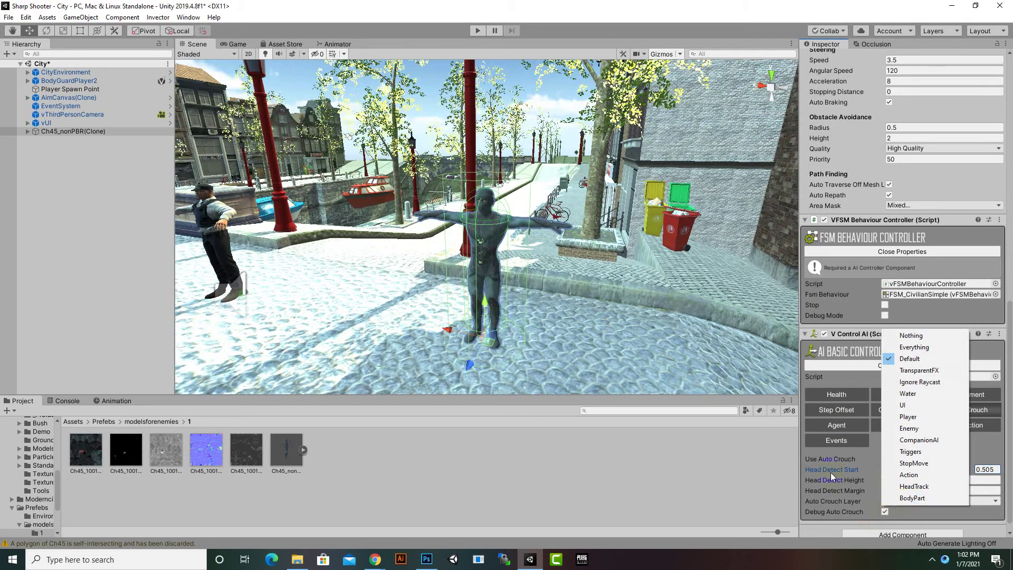
click(966, 522)
click(913, 500)
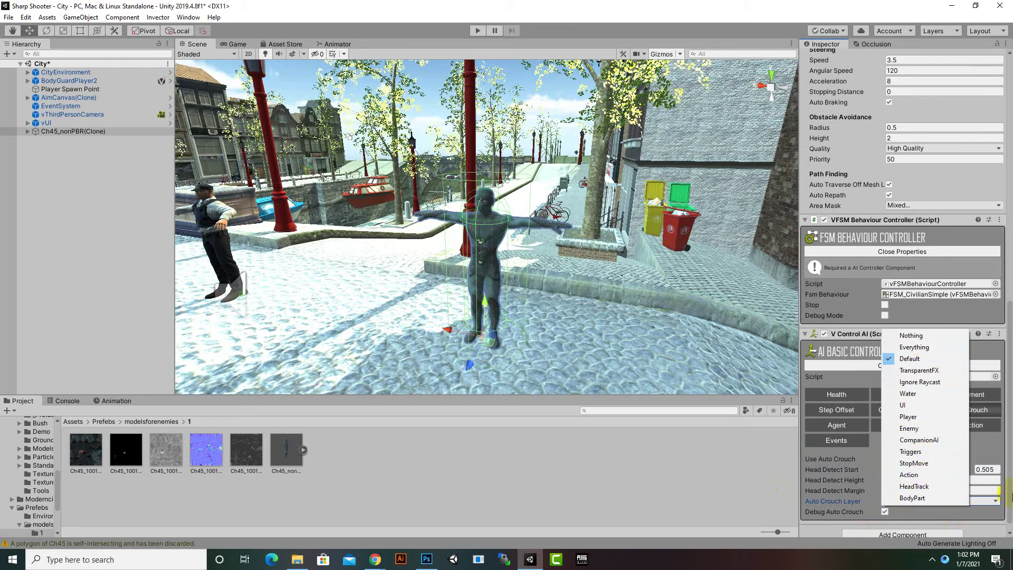
click(992, 482)
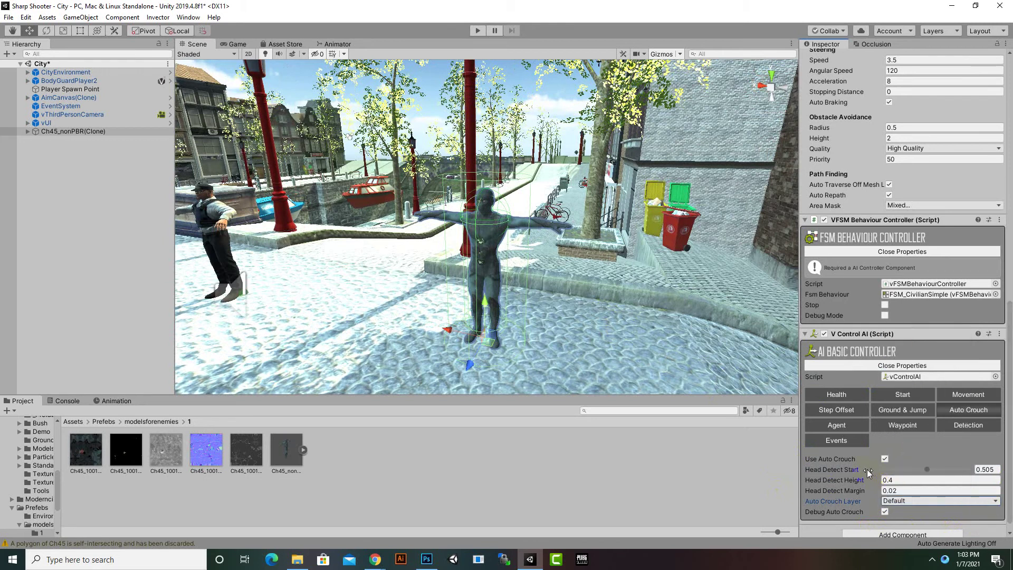
click(891, 480)
click(827, 428)
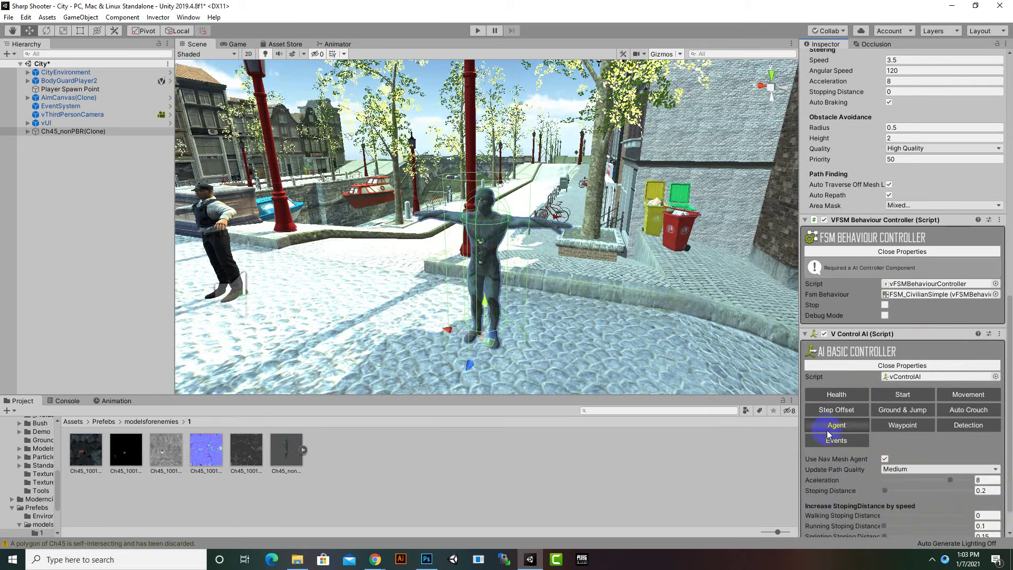
Check Acceleration, then view the Waypoint settings: no Waypoint Area, random waypoints on
scroll(828, 430, down, 2)
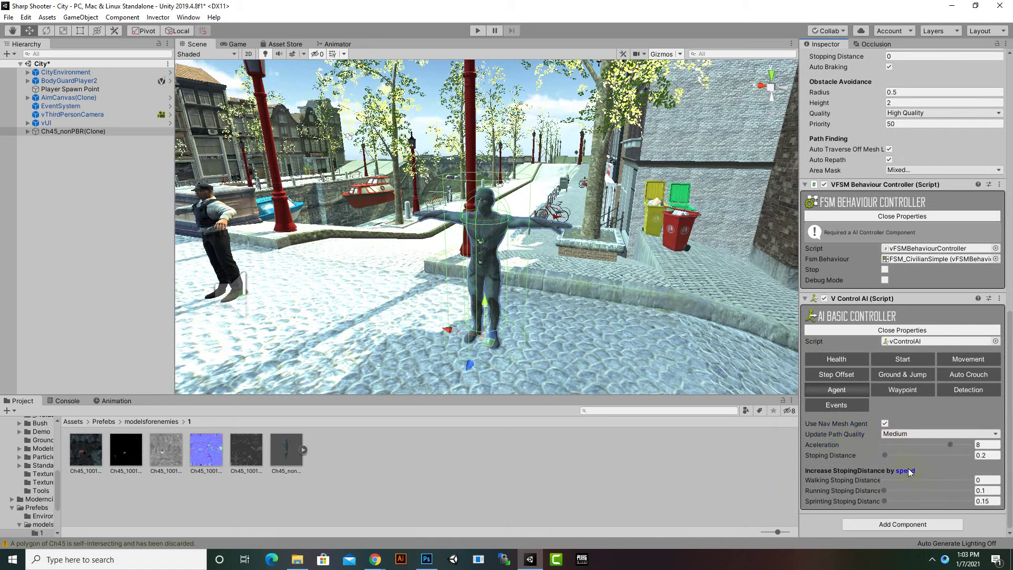
click(990, 445)
click(886, 390)
click(886, 390)
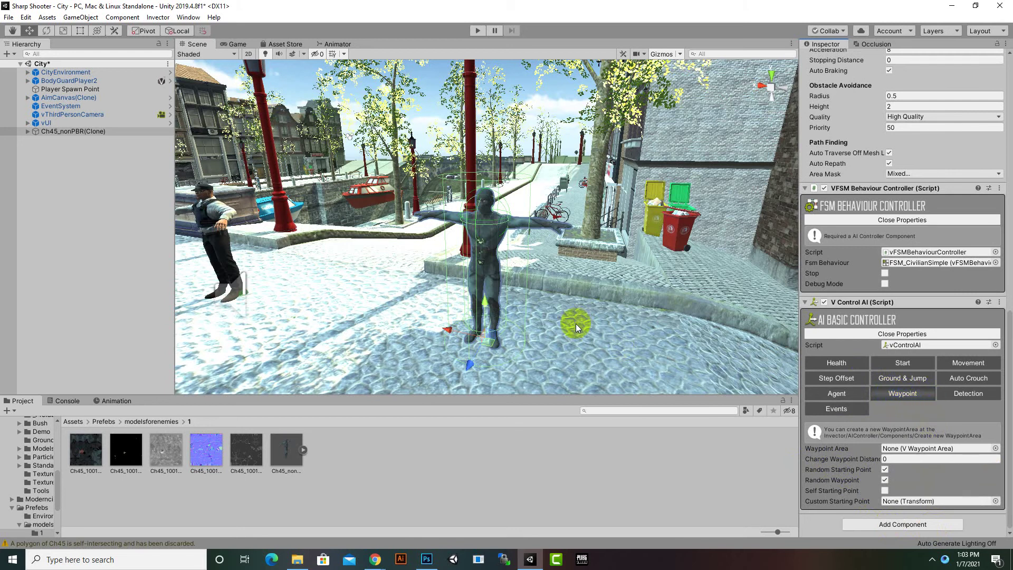
scroll(619, 344, down, 3)
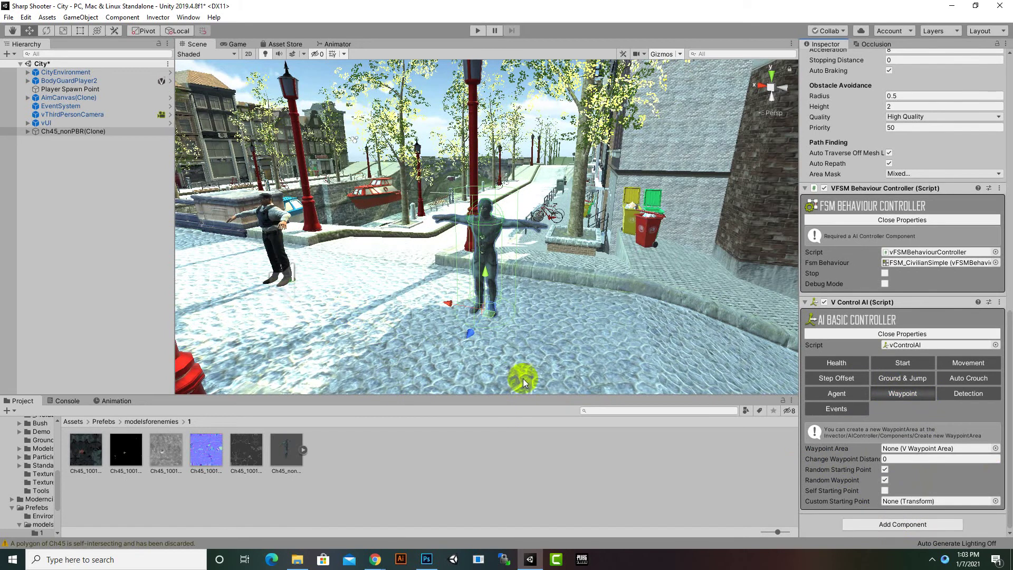
click(869, 385)
right_drag(528, 310, 525, 204)
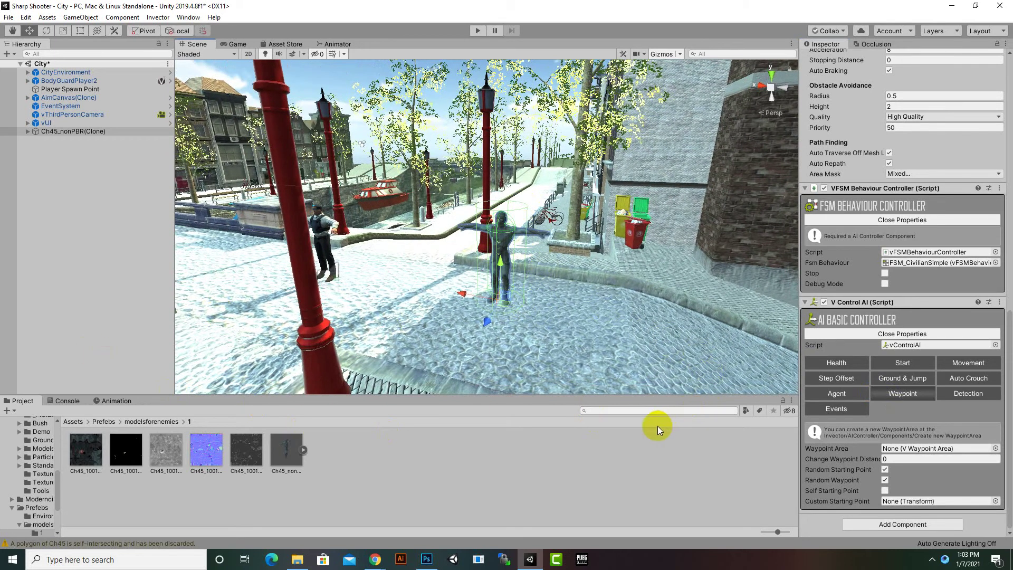
Review the Detection settings: Mixed sight, field of view 90, detect distance 3–6
scroll(686, 351, down, 1)
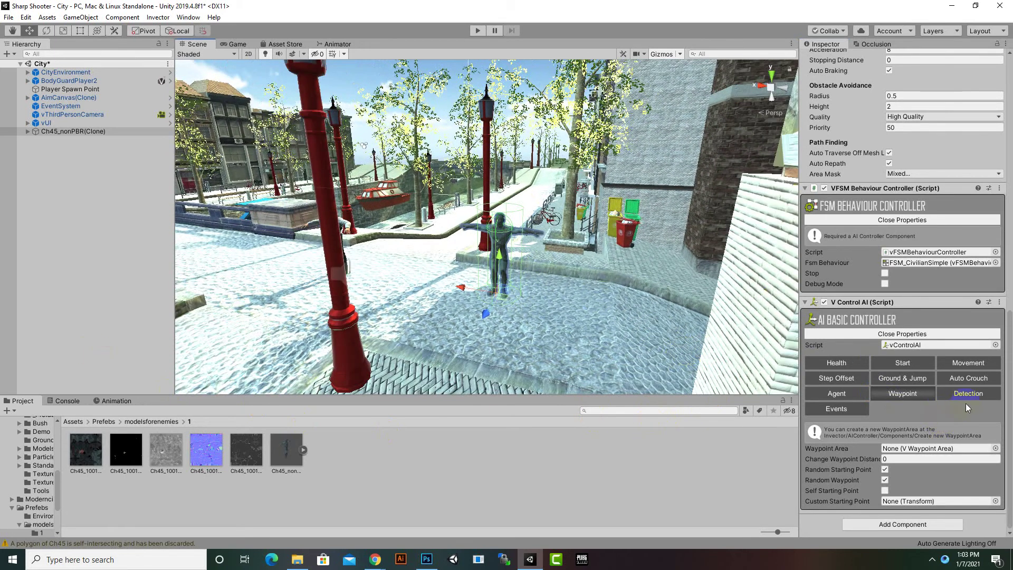
click(968, 396)
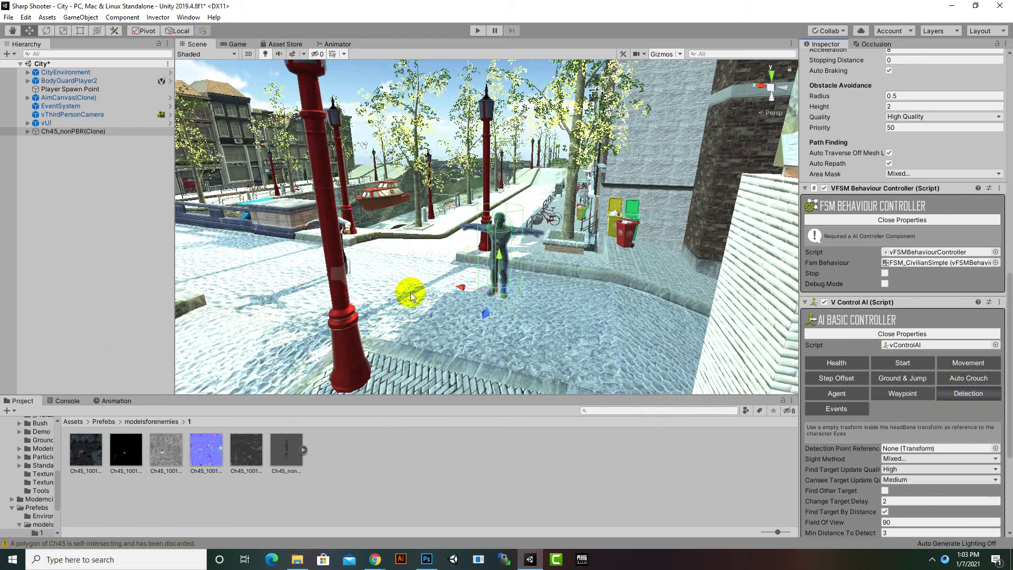
click(914, 378)
scroll(904, 404, down, 6)
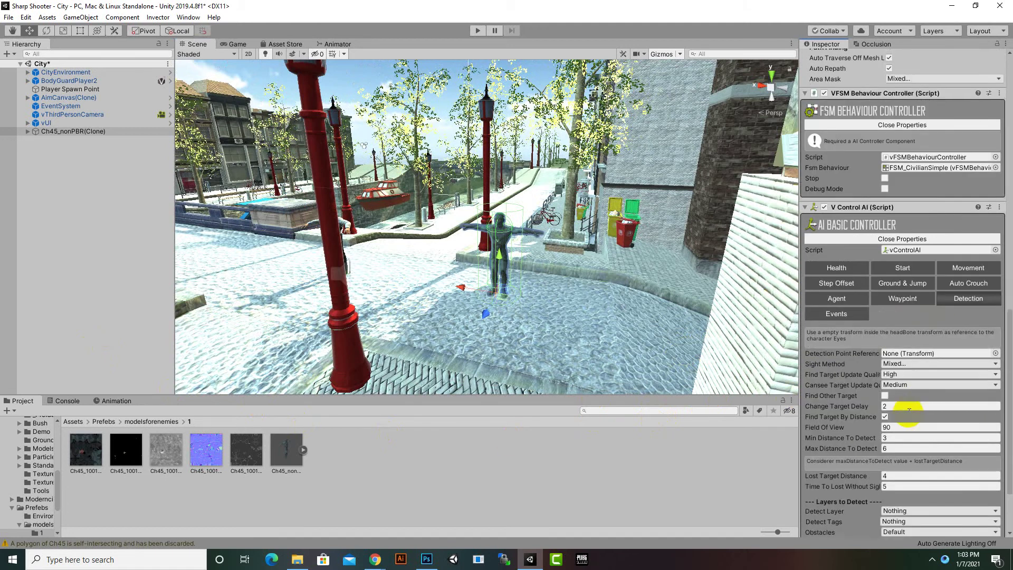
scroll(895, 309, up, 3)
scroll(906, 364, down, 3)
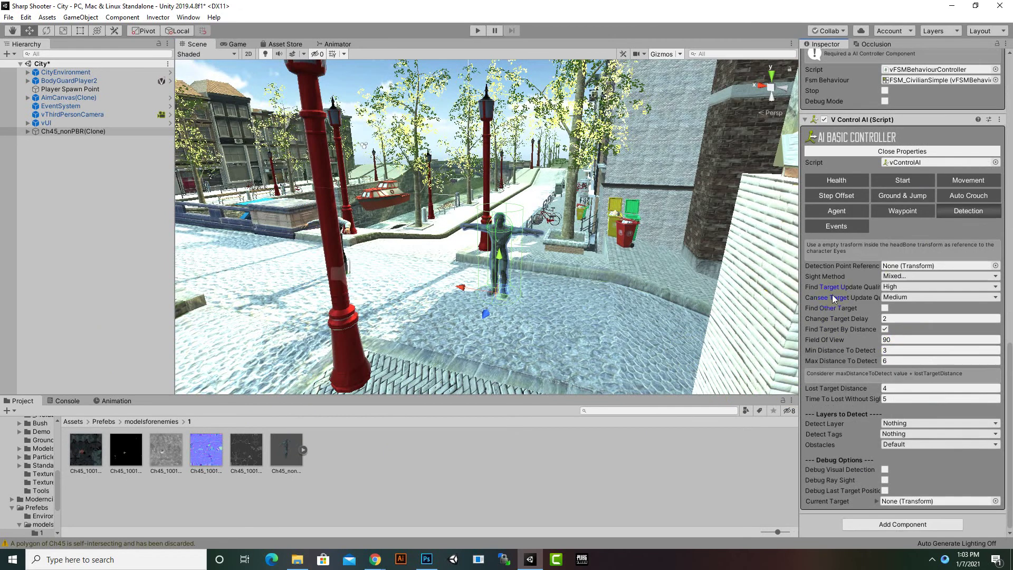
scroll(844, 317, up, 3)
scroll(876, 354, down, 3)
Inspect the empty Detection Point Reference and select the soldier in the Hierarchy
click(881, 354)
click(894, 265)
scroll(506, 227, down, 5)
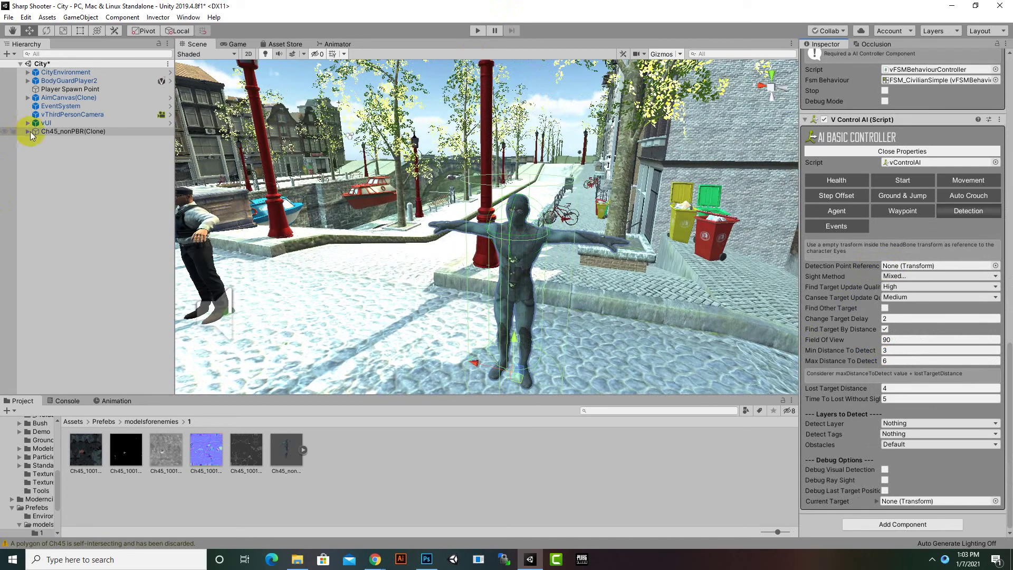
click(24, 130)
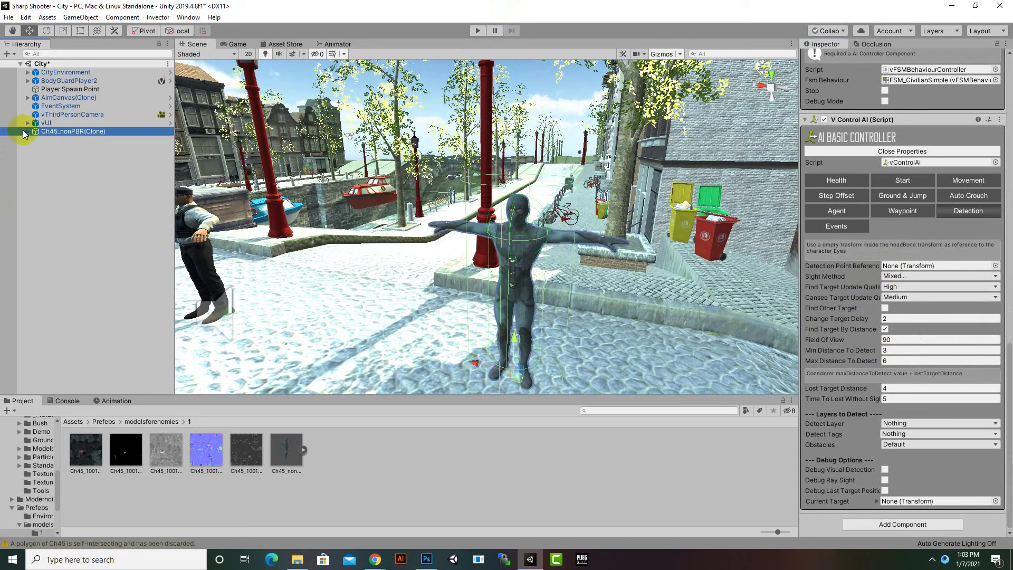
Create an empty child object under the soldier's mixamorig1:Spine bone
click(27, 131)
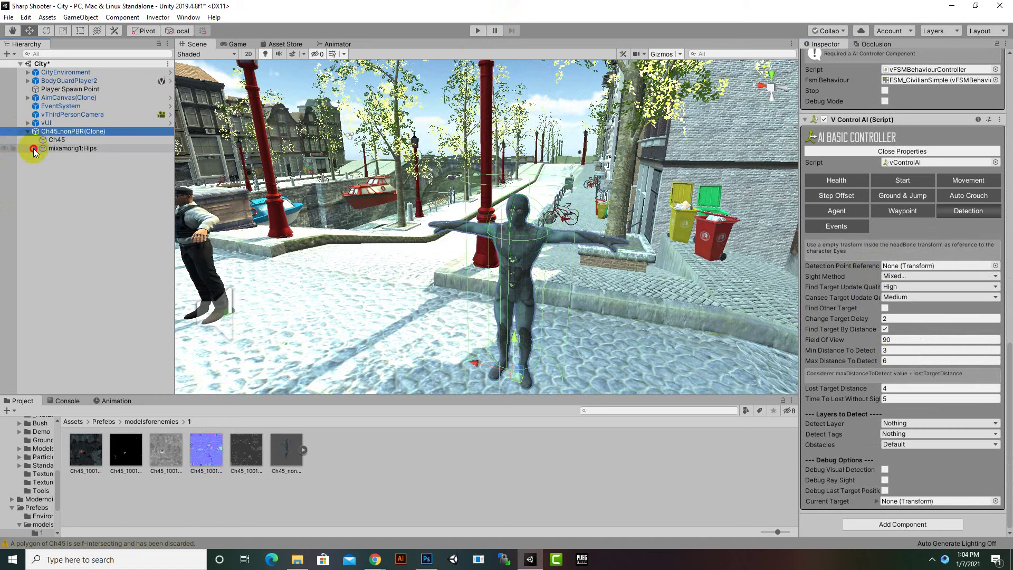
click(35, 148)
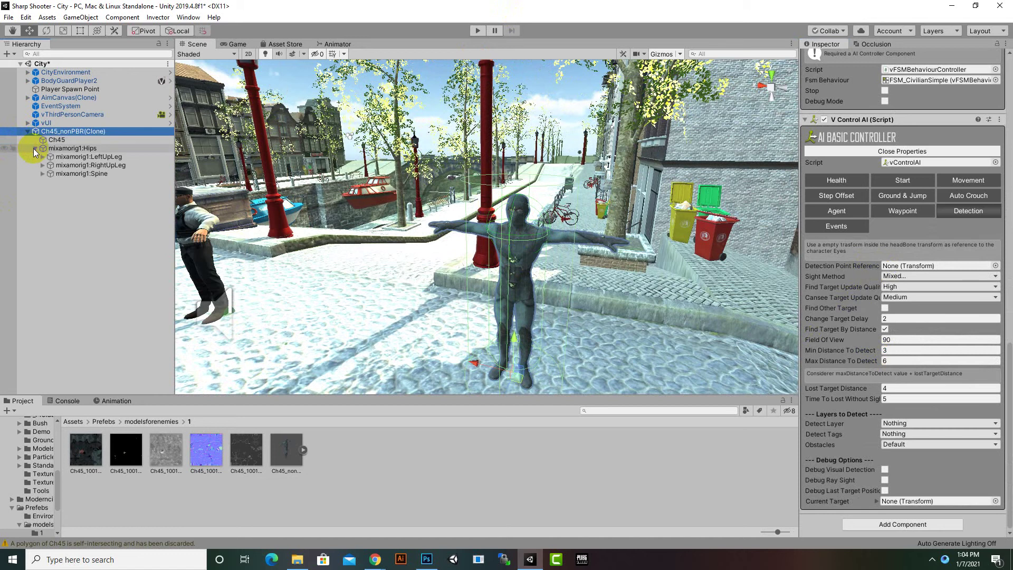
right_click(77, 174)
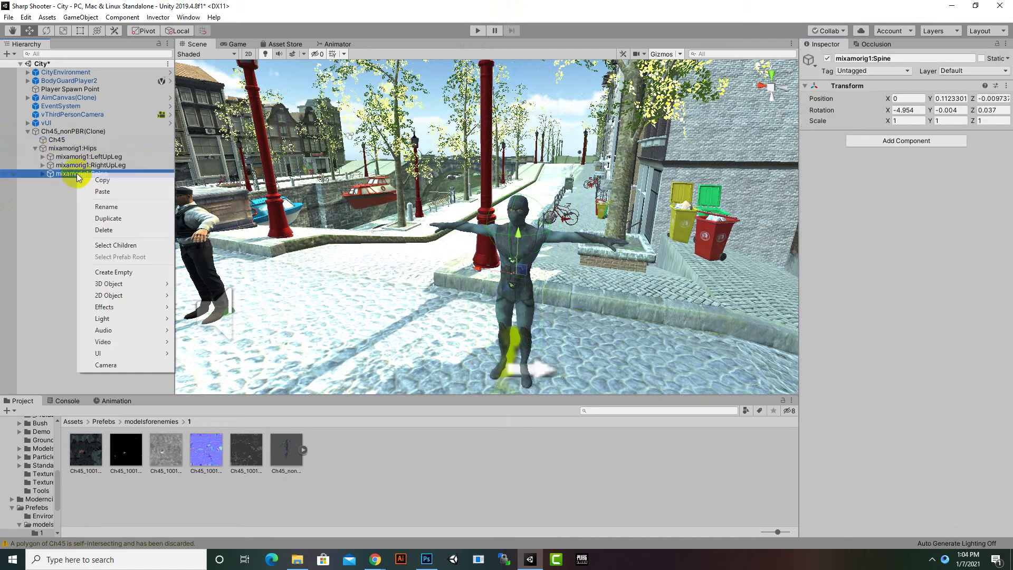
click(126, 272)
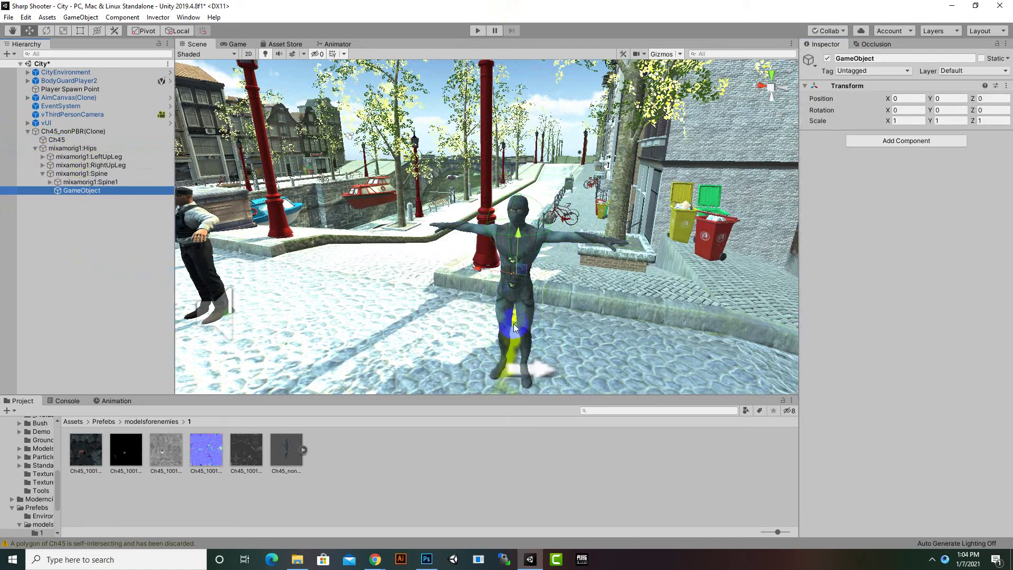
Rename the new object to detpoint and move it up toward the head
right_click(74, 192)
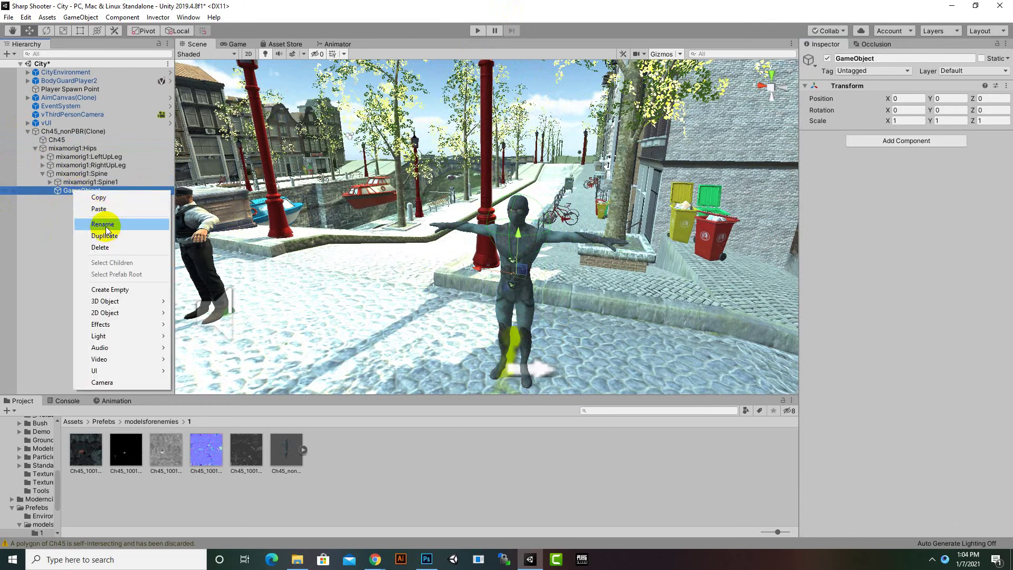
click(104, 225)
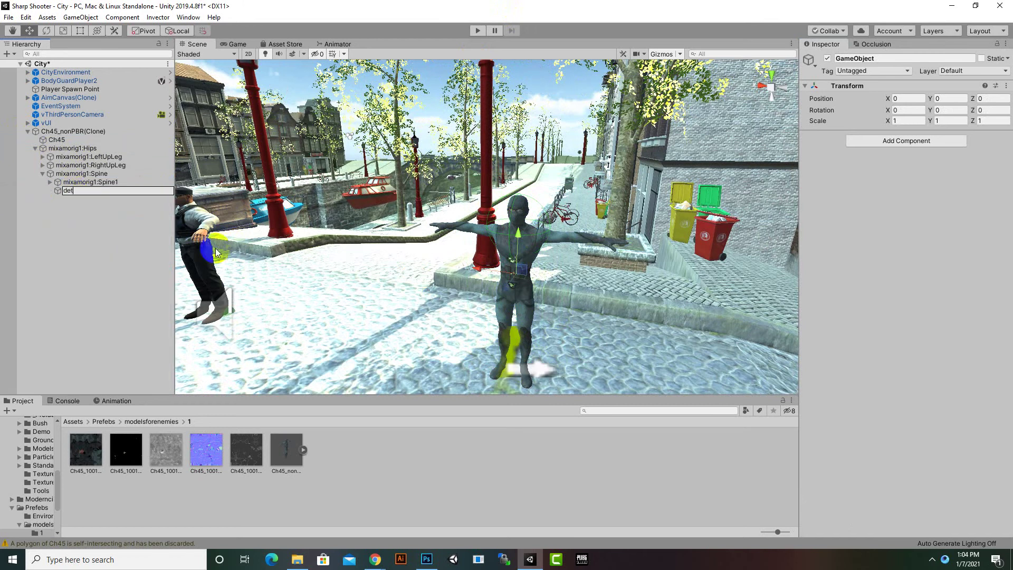
key(Return)
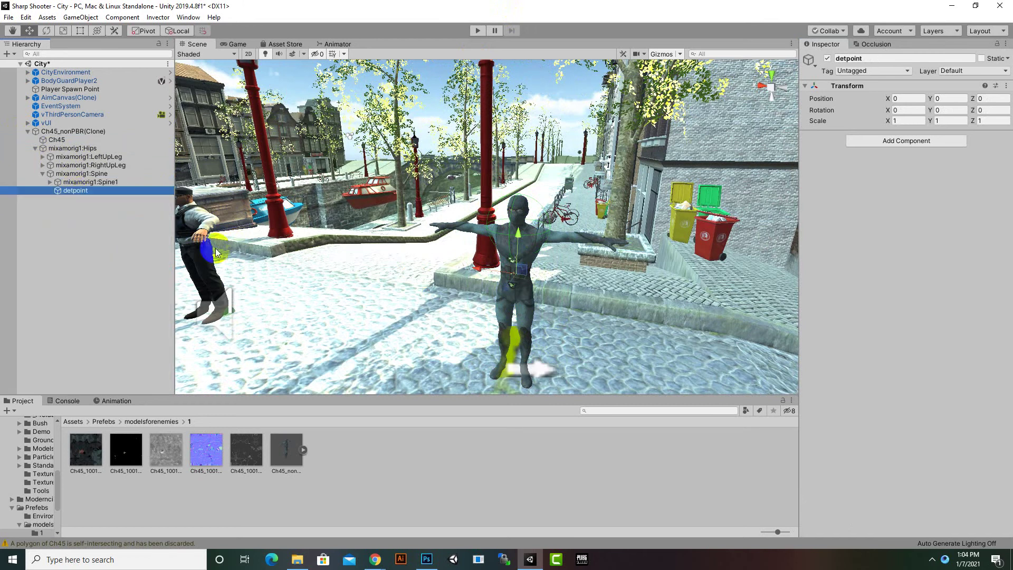
drag(520, 241, 364, 232)
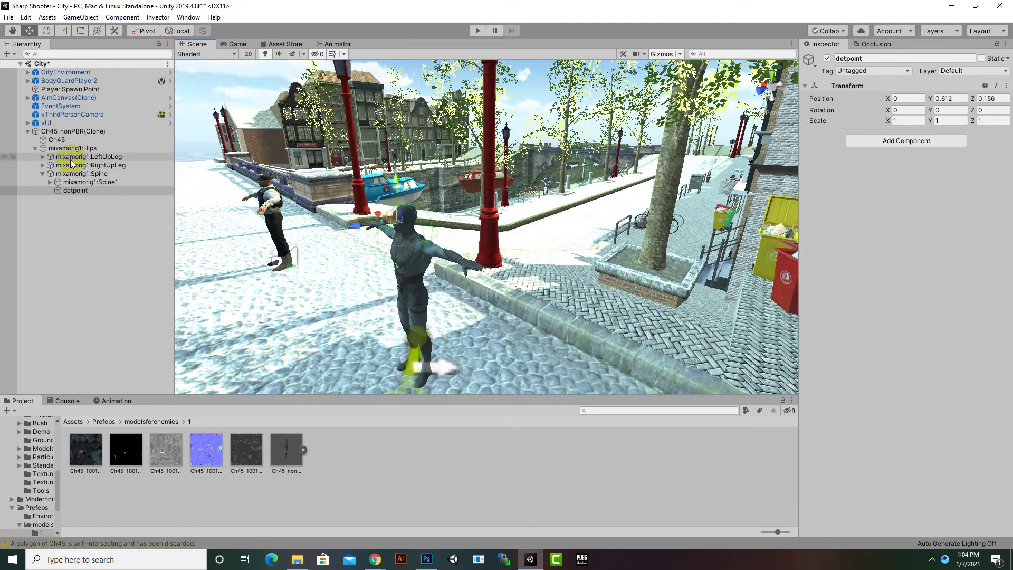
Assign detpoint as the Detection Point Reference in the soldier's V Control AI Detection settings
click(58, 131)
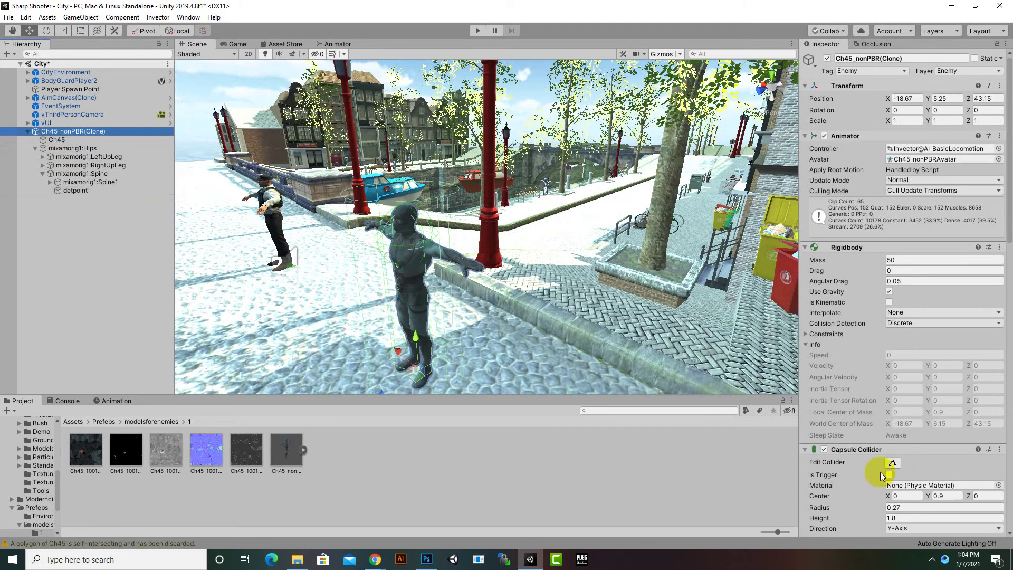
scroll(880, 471, down, 15)
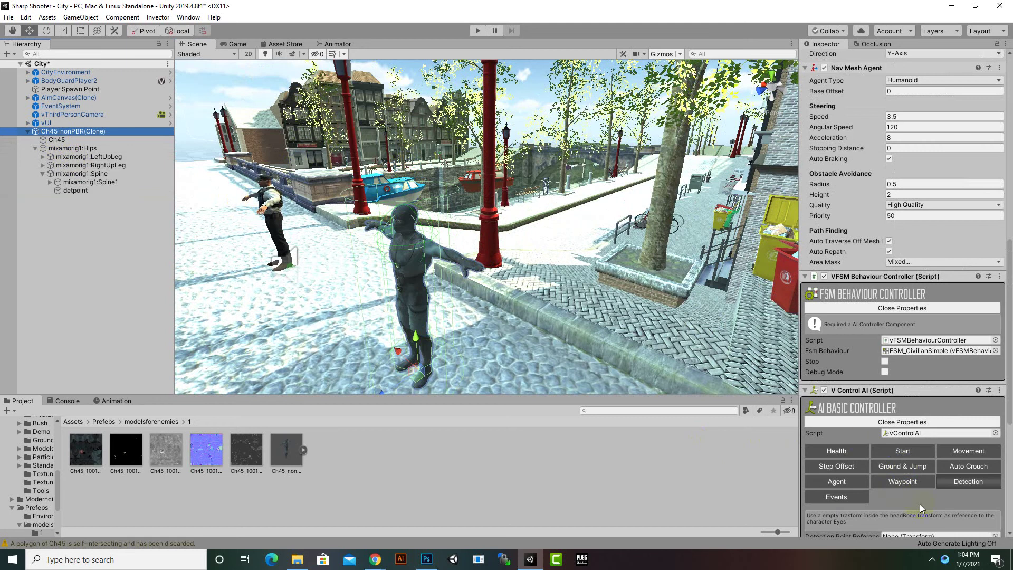
click(981, 482)
scroll(902, 433, down, 5)
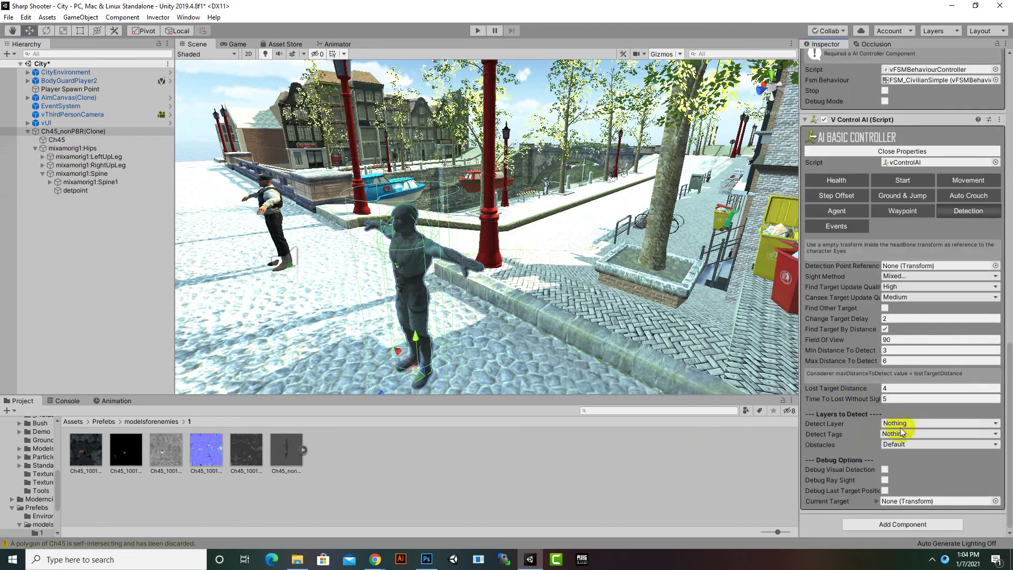
drag(66, 190, 906, 267)
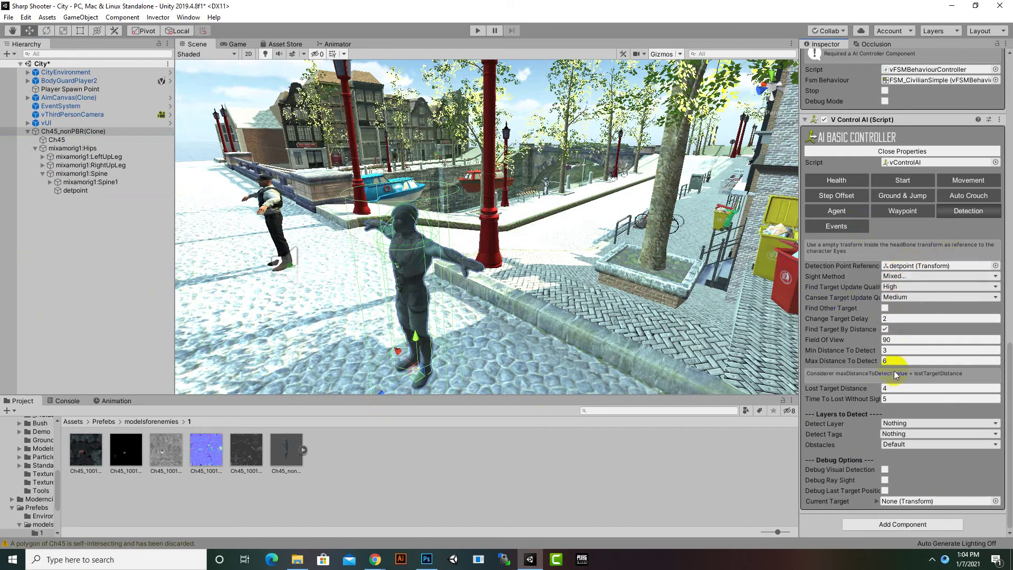
Turn on Debug Visual Detection and Debug Ray Sight in V Control AI's debug options
click(884, 470)
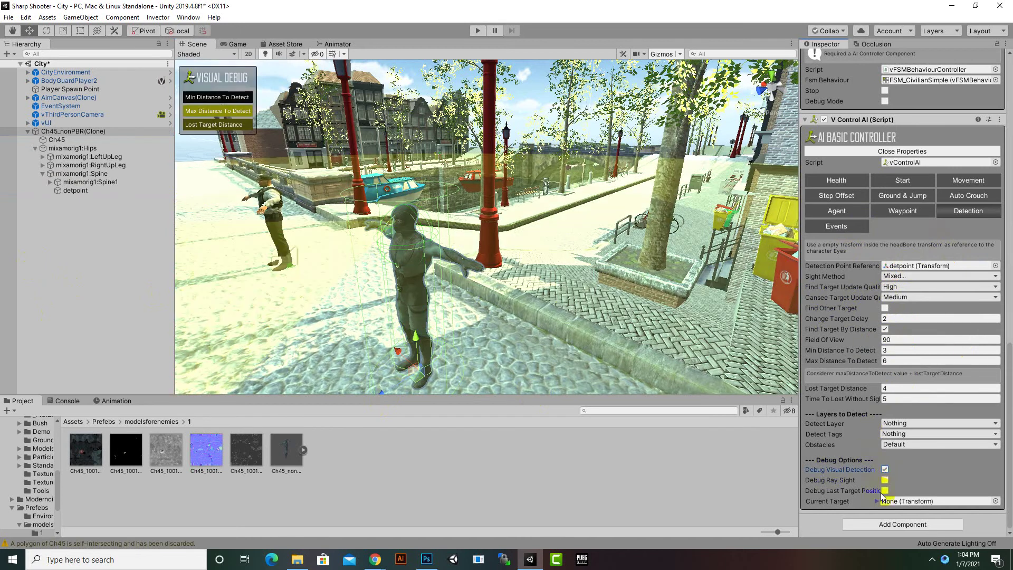
click(884, 480)
scroll(414, 191, down, 5)
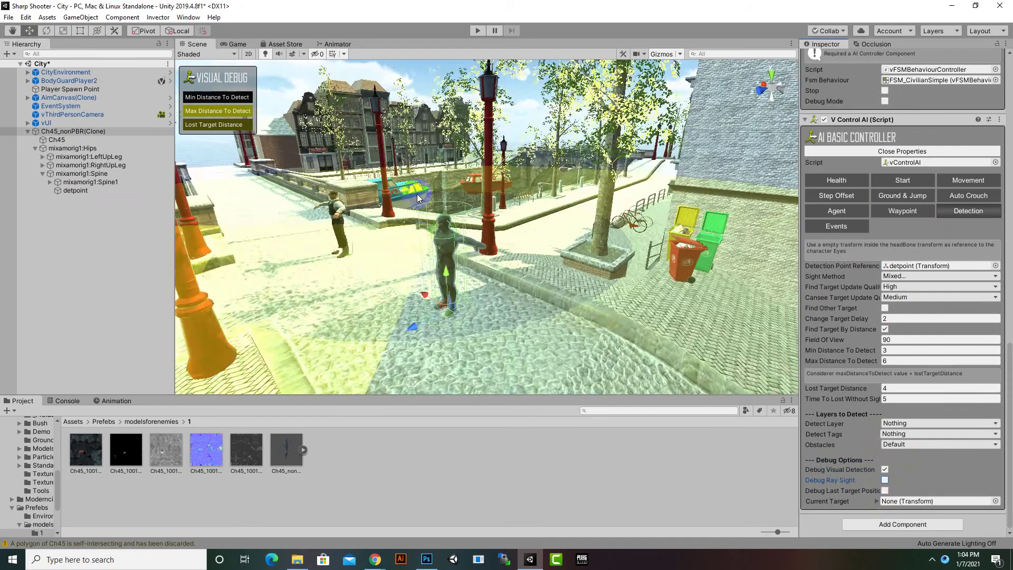
Orbit the Scene view down onto the soldier and select detpoint in the Hierarchy
middle_drag(415, 280, 433, 205)
alt+drag(433, 204, 431, 334)
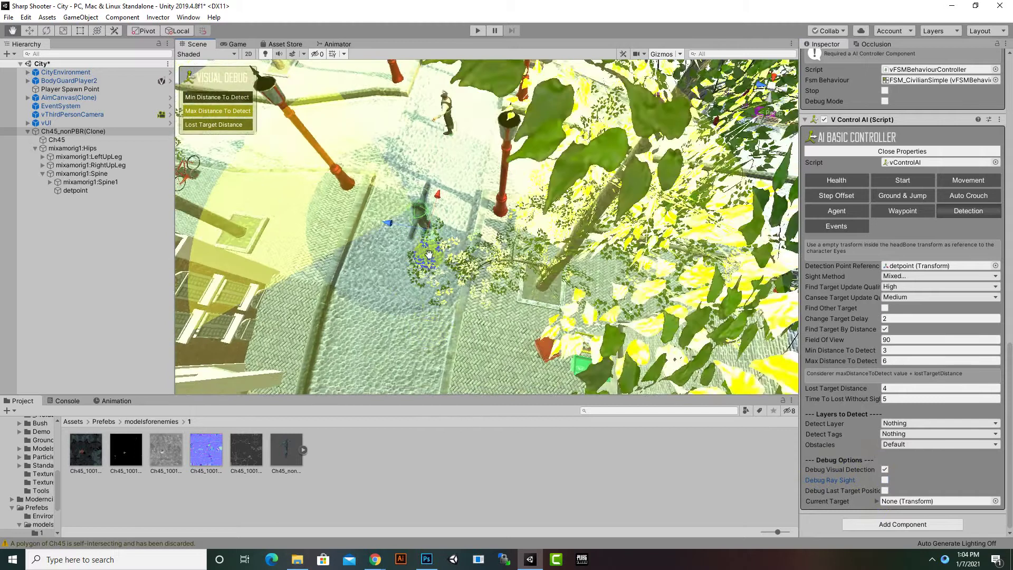
middle_drag(426, 245, 550, 238)
scroll(550, 238, up, 2)
scroll(616, 202, up, 1)
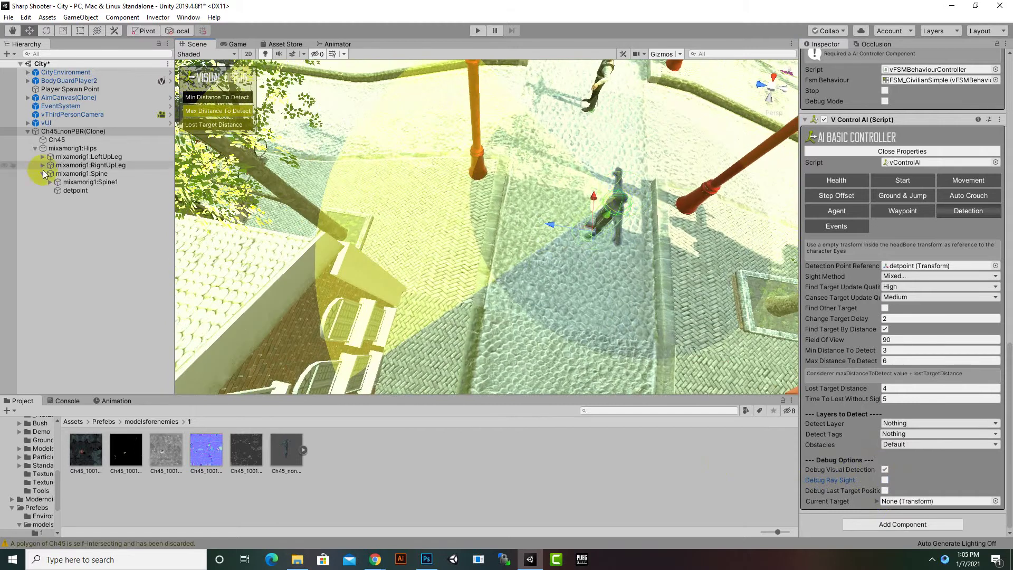
click(86, 191)
alt+drag(525, 242, 593, 157)
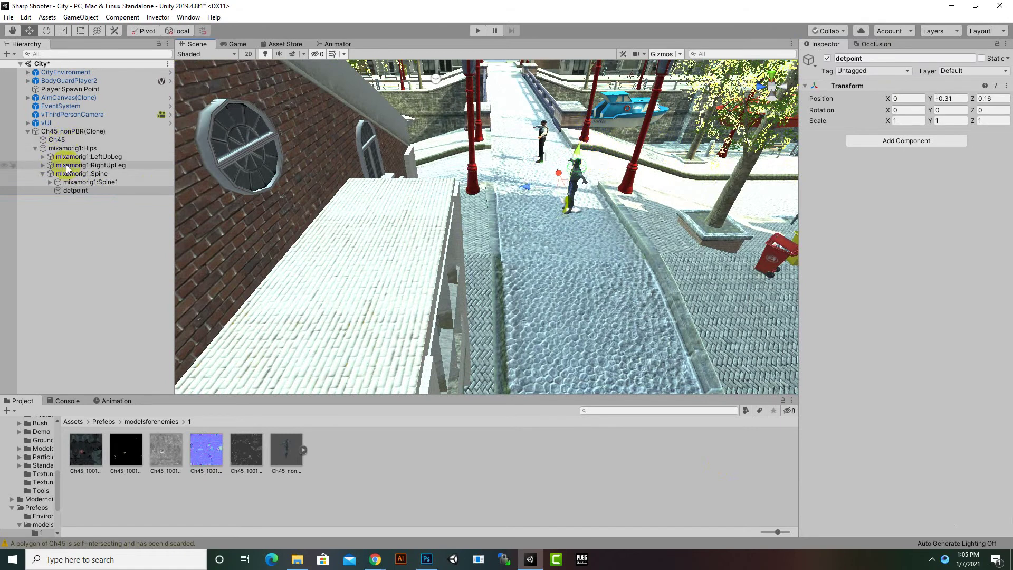
Select the soldier and bring the Scene view down to street level
click(74, 132)
scroll(578, 227, down, 5)
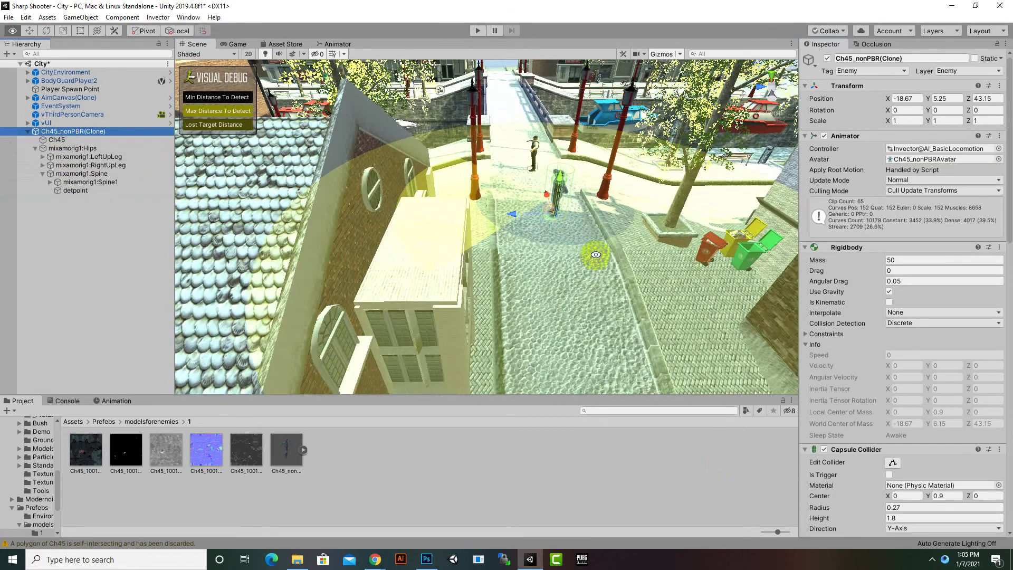
alt+drag(566, 251, 478, 215)
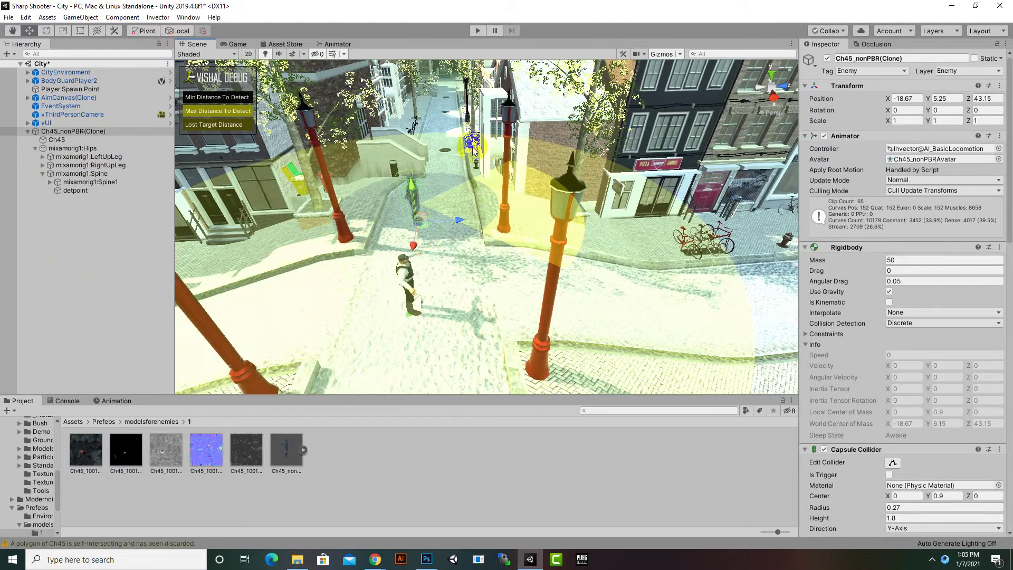
alt+drag(559, 235, 414, 303)
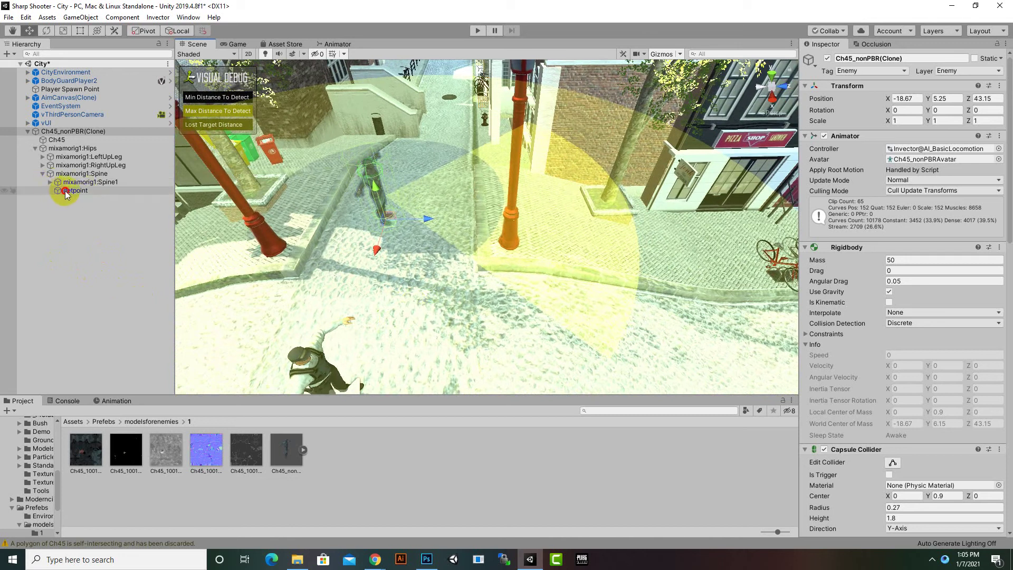
Raise detpoint on the soldier and tilt it to 51.169° on X
click(65, 191)
drag(367, 159, 366, 131)
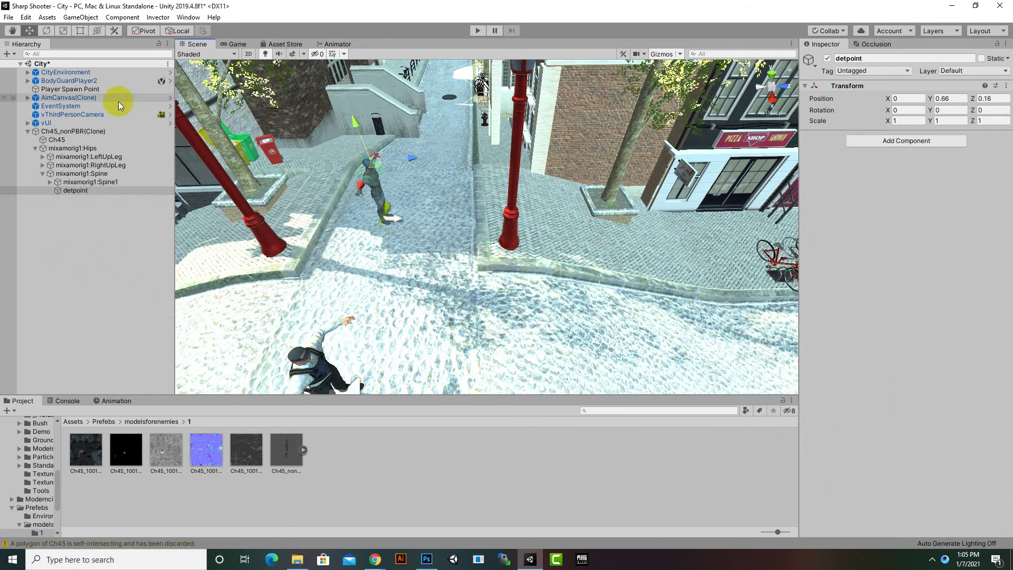
click(51, 32)
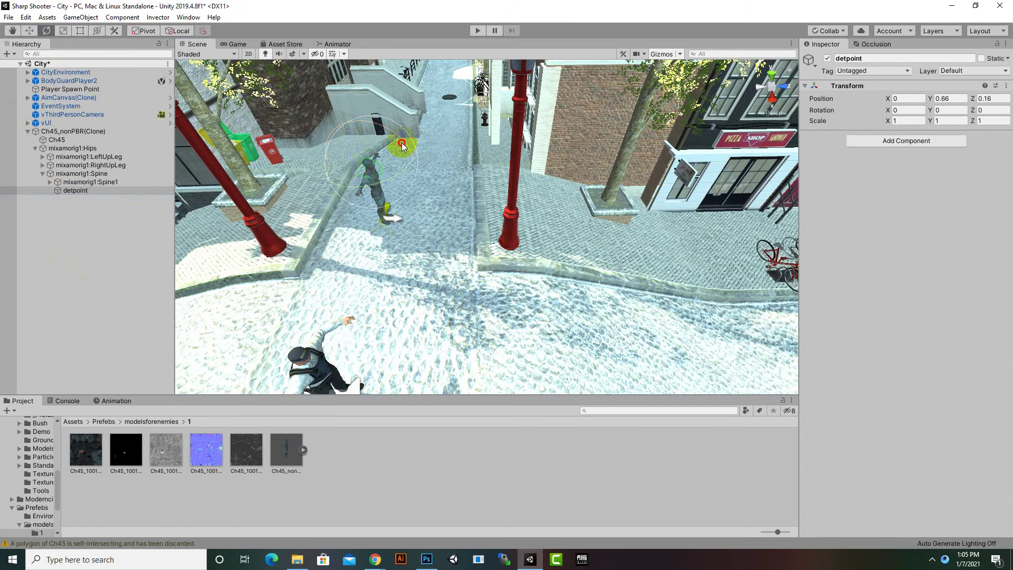
drag(402, 146, 294, 159)
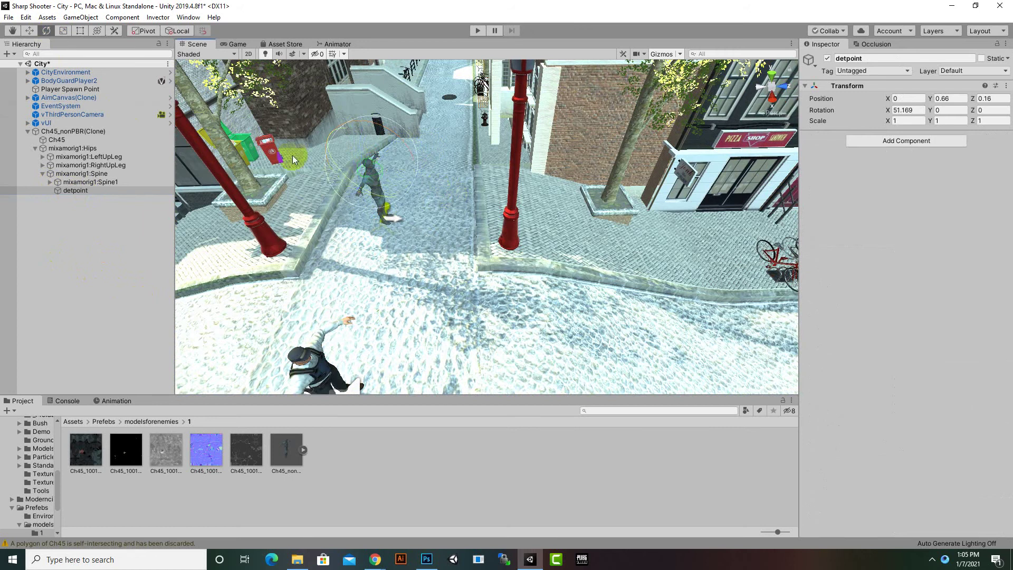
Frame the Ch45_nonPBR(Clone) enemy and scroll to its V Control AI Detection settings
double_click(66, 132)
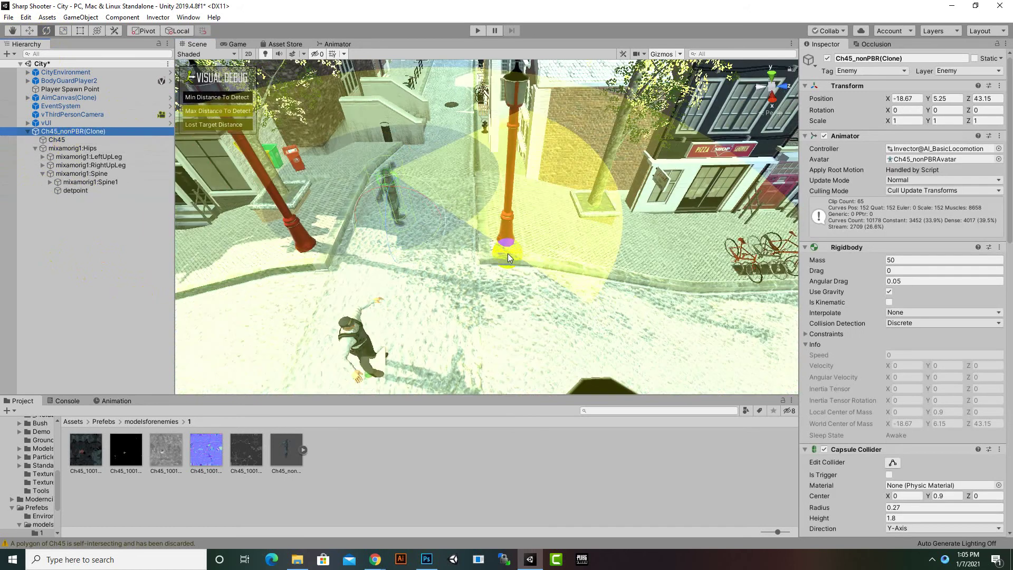
alt+drag(508, 254, 691, 182)
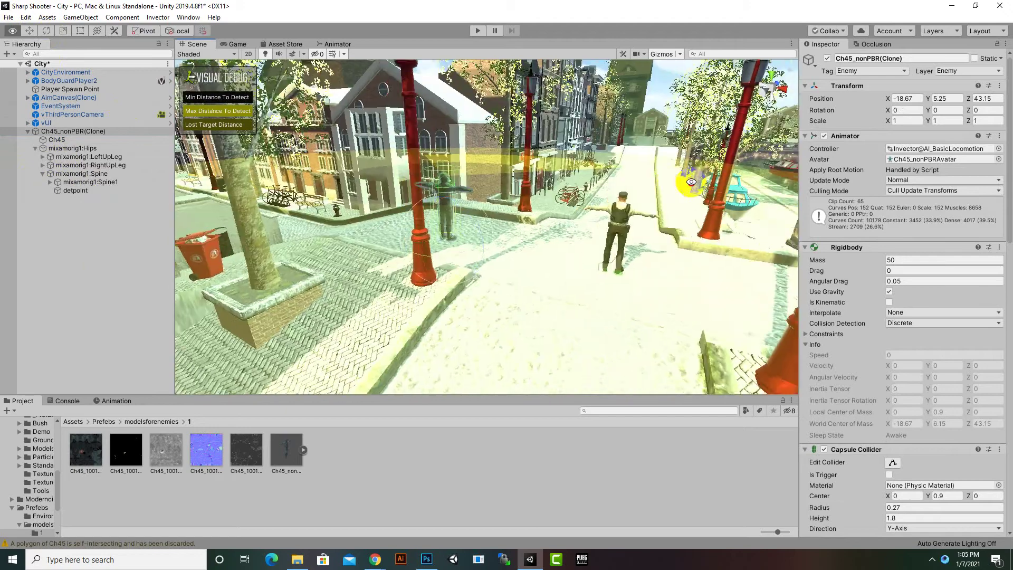
right_drag(691, 182, 465, 227)
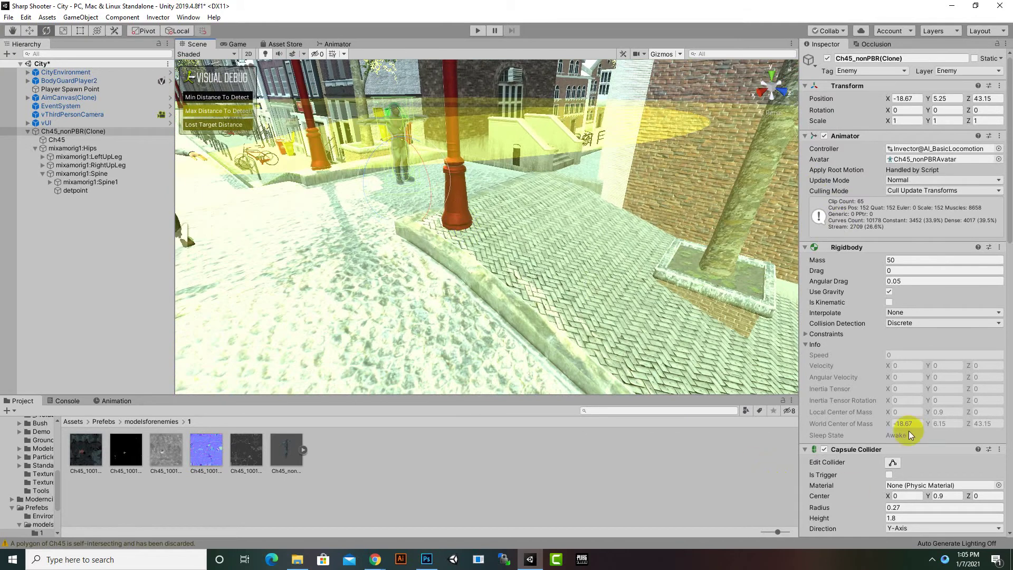
scroll(909, 431, down, 15)
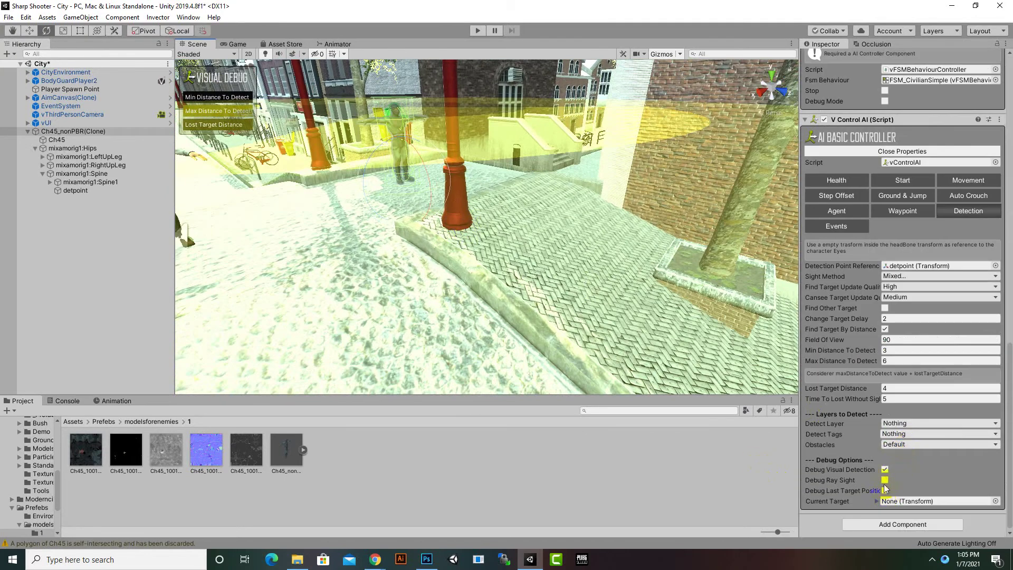
Orbit the Scene view around the soldier for a closer, higher viewpoint
right_drag(463, 331, 224, 180)
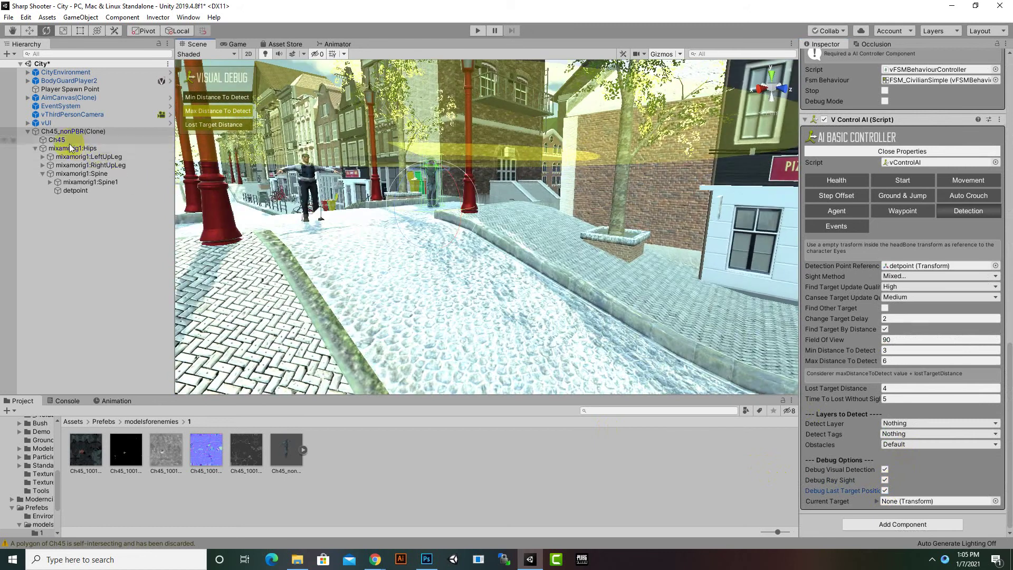
scroll(416, 192, up, 3)
alt+drag(417, 193, 683, 195)
right_drag(327, 206, 615, 249)
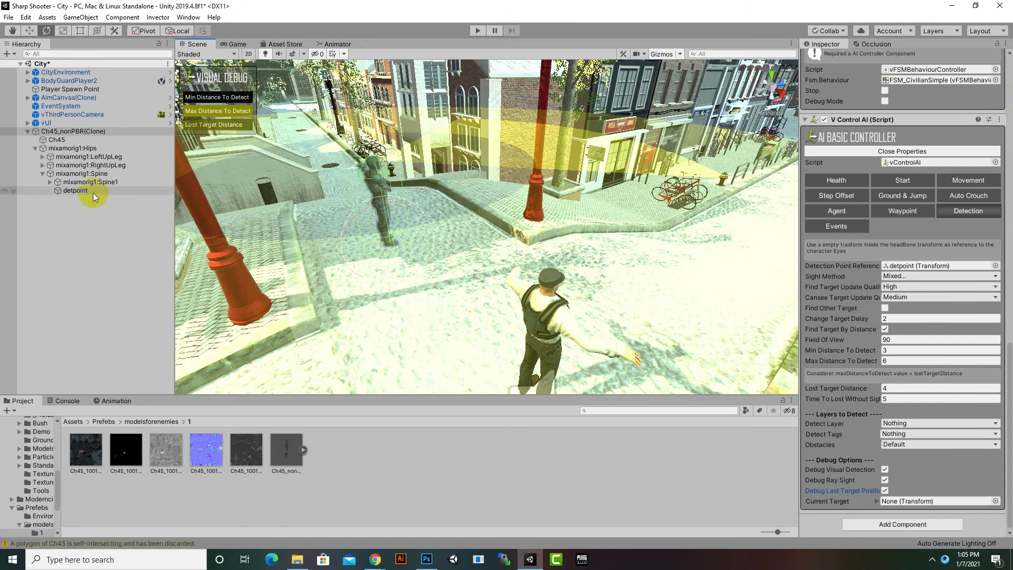
scroll(554, 123, down, 4)
alt+drag(572, 234, 426, 164)
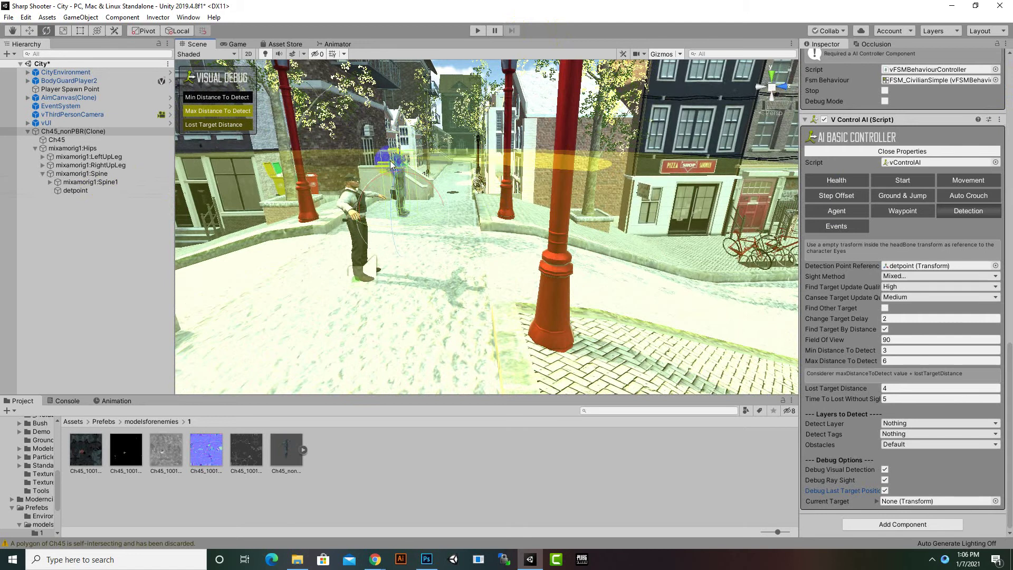
Select detpoint, frame it with F, and drag it with the Move gizmo
click(77, 192)
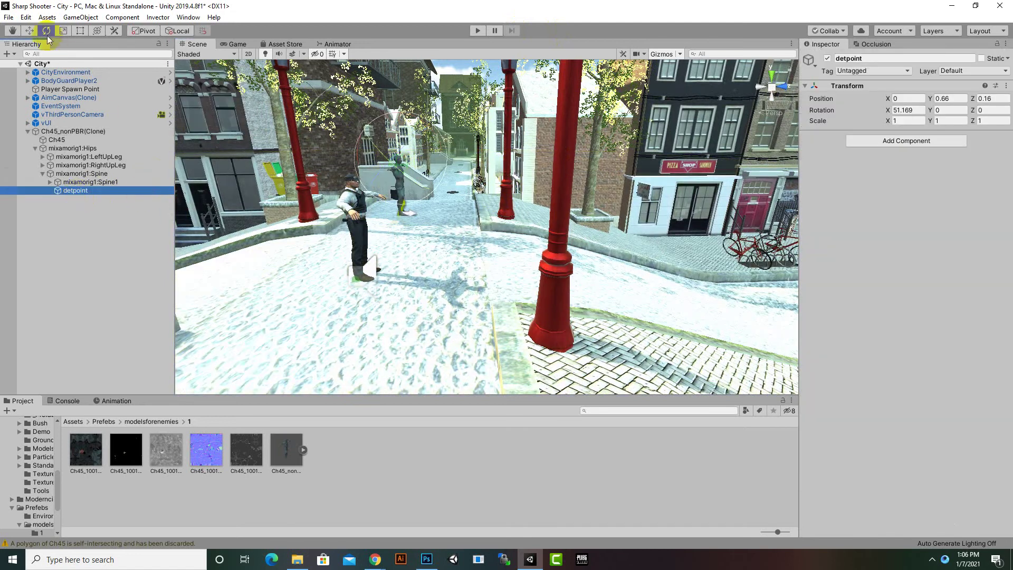
click(31, 32)
key(f)
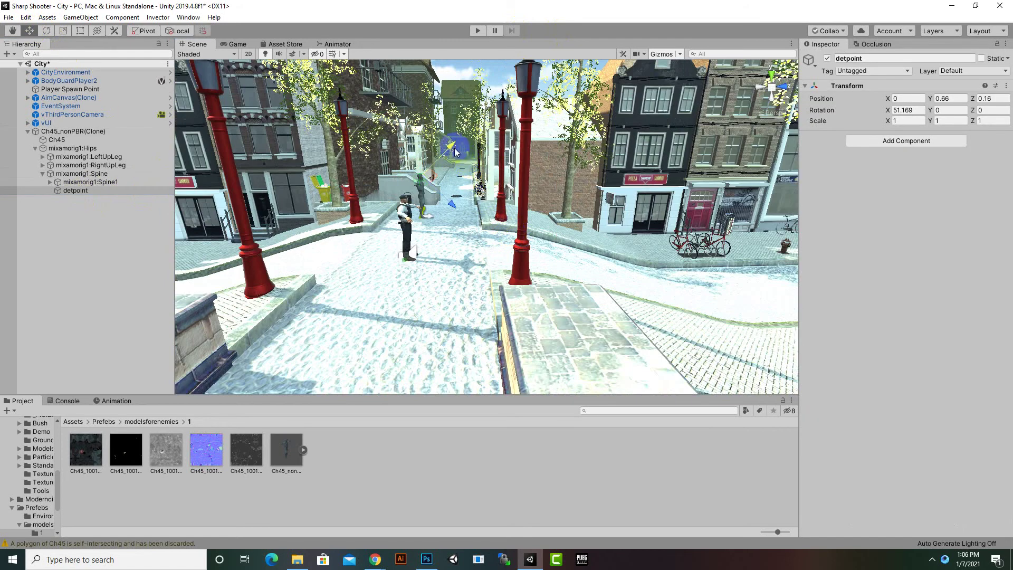
drag(463, 143, 811, 16)
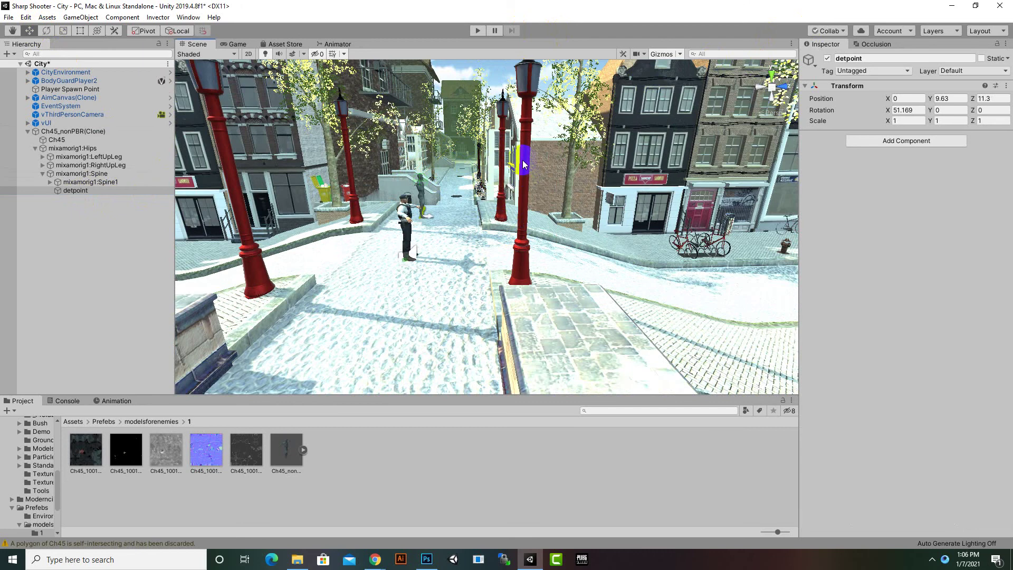
scroll(520, 158, down, 5)
middle_drag(516, 209, 461, 310)
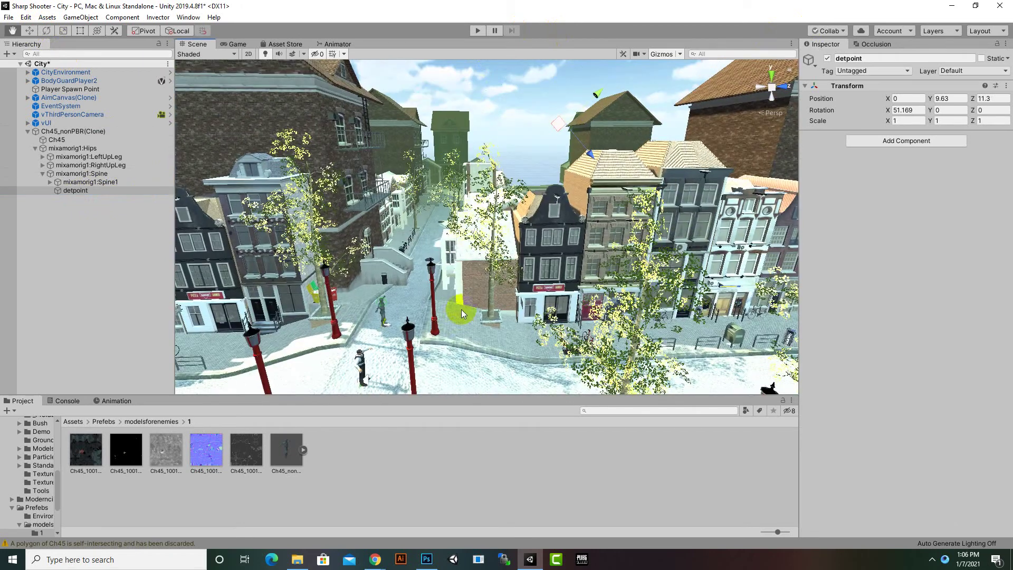
Select the Ch45_nonPBR(Clone) enemy and pan the view back toward street level
click(79, 132)
scroll(487, 260, down, 5)
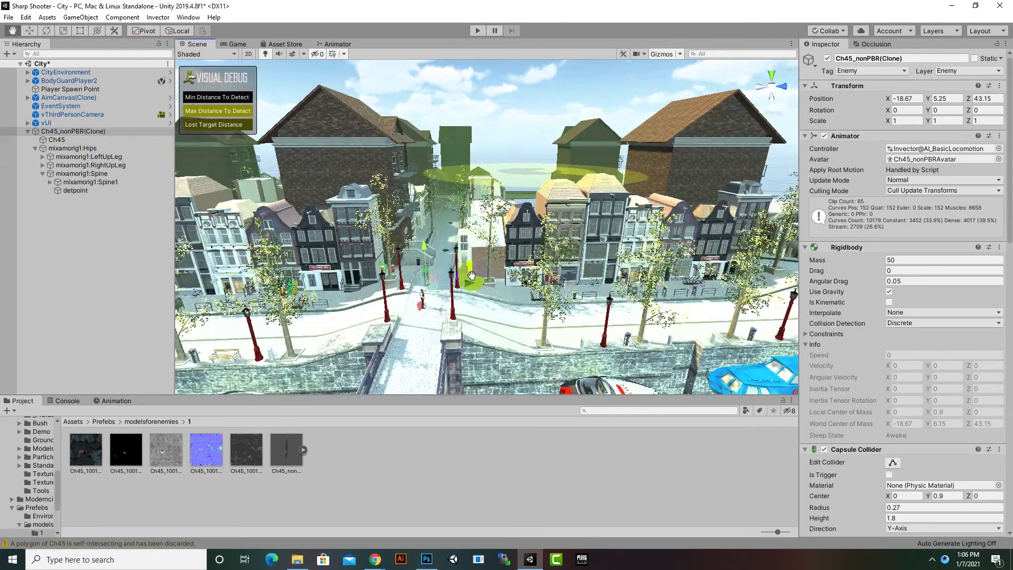
middle_drag(470, 279, 457, 344)
scroll(464, 332, up, 4)
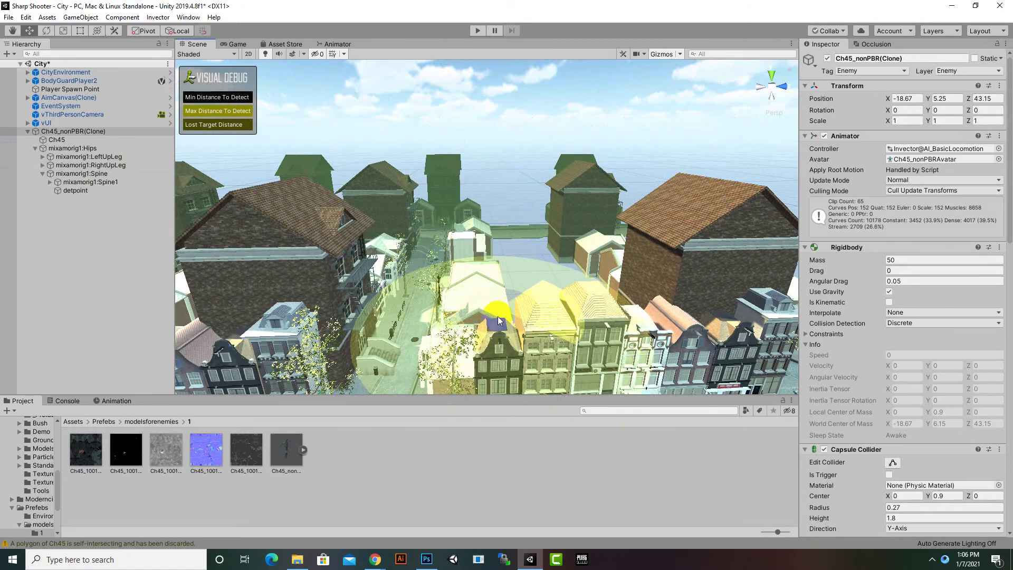
middle_drag(469, 327, 587, 202)
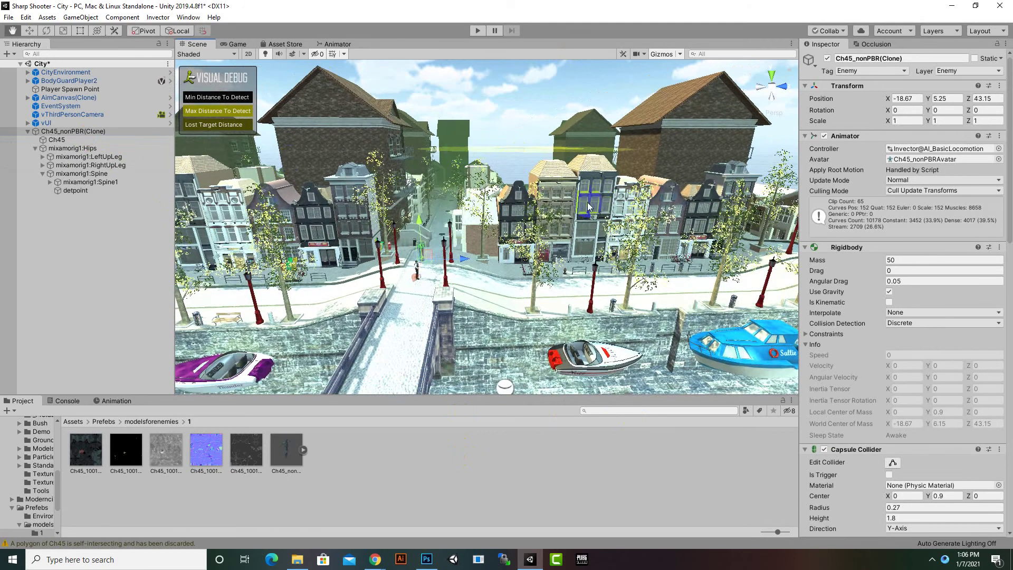
Reset detpoint's X rotation to 0 and lower it to Y 2.04
click(66, 183)
click(67, 190)
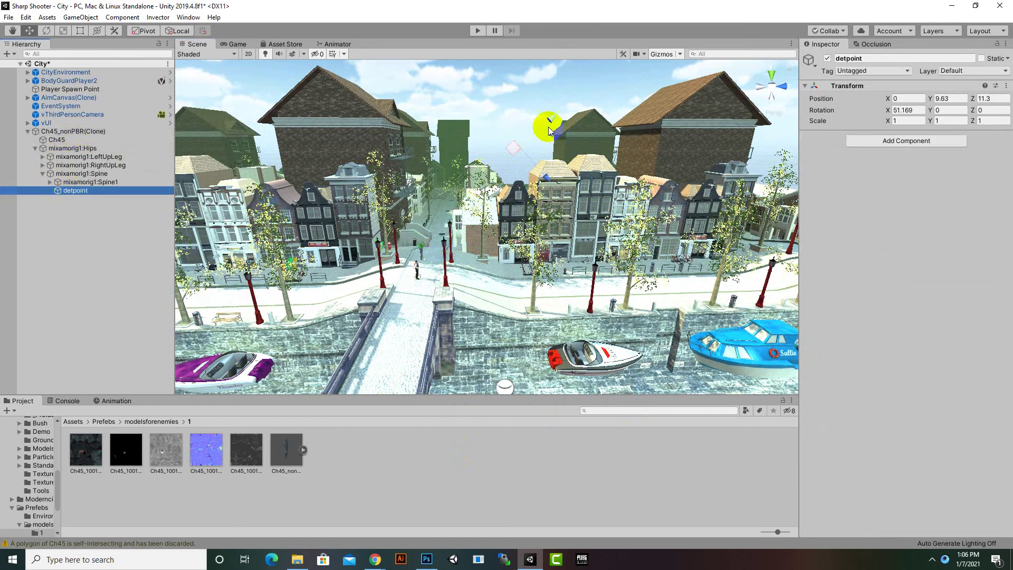
click(893, 111)
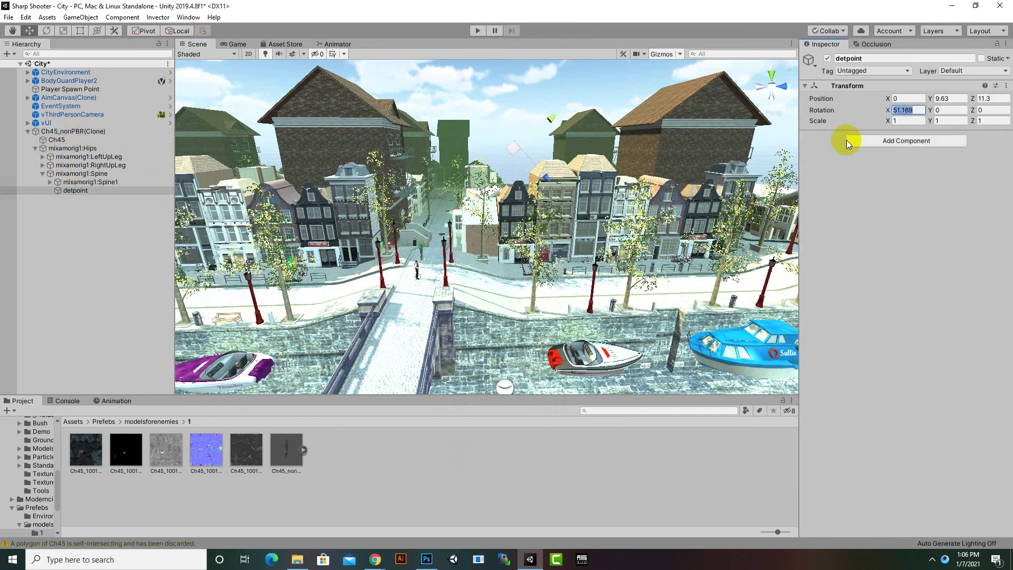
text(0)
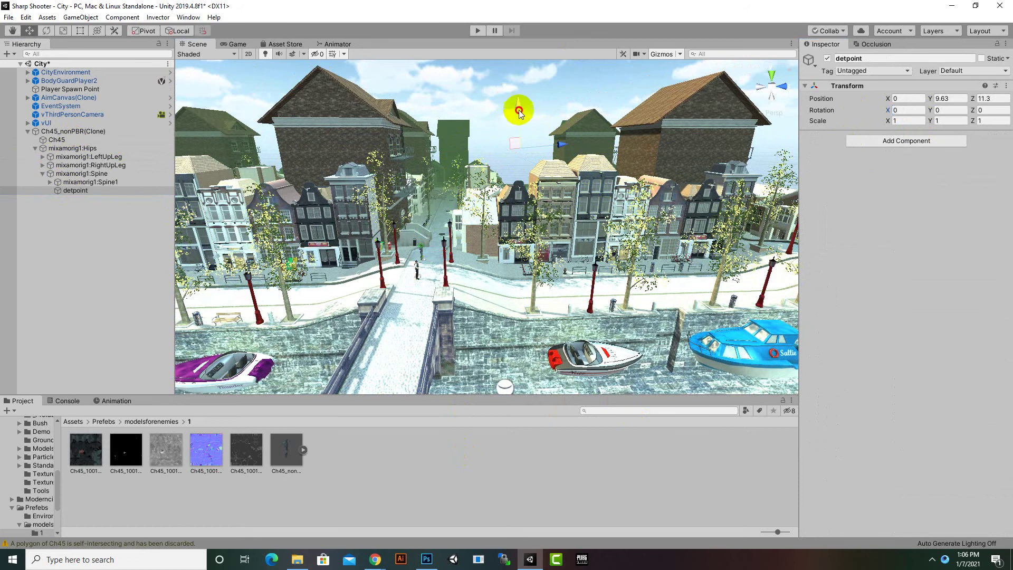
drag(520, 112, 467, 284)
Zoom in on the enemy and reselect Ch45_nonPBR(Clone)
scroll(428, 268, up, 3)
middle_drag(425, 270, 512, 260)
scroll(513, 260, up, 8)
alt+drag(524, 256, 406, 298)
click(83, 131)
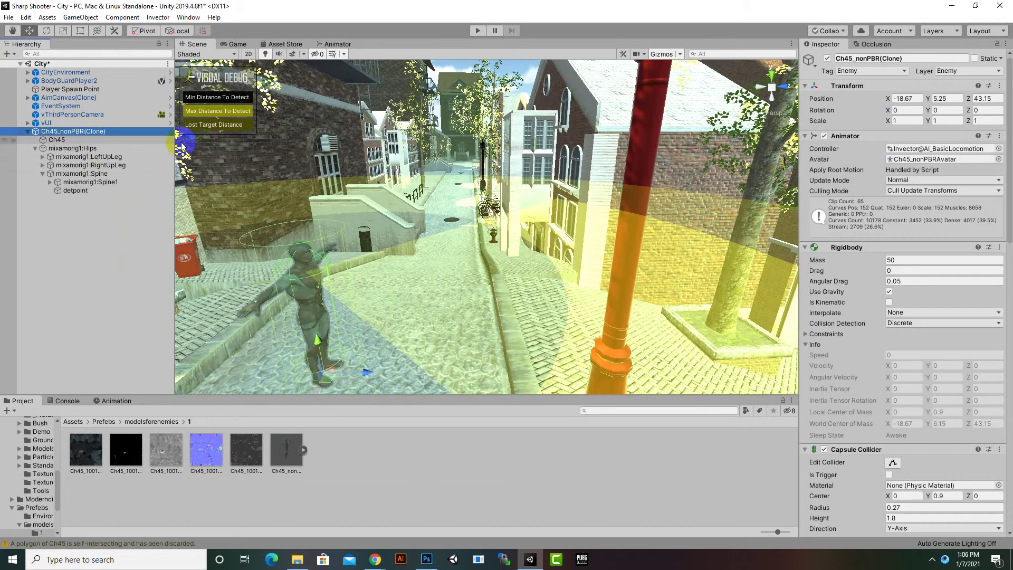
Pan and orbit the Scene view to a steeper angle on the soldier
scroll(707, 210, down, 5)
mouse_move(708, 211)
middle_down()
mouse_move(466, 277)
mouse_move(567, 283)
middle_up()
scroll(568, 283, down, 3)
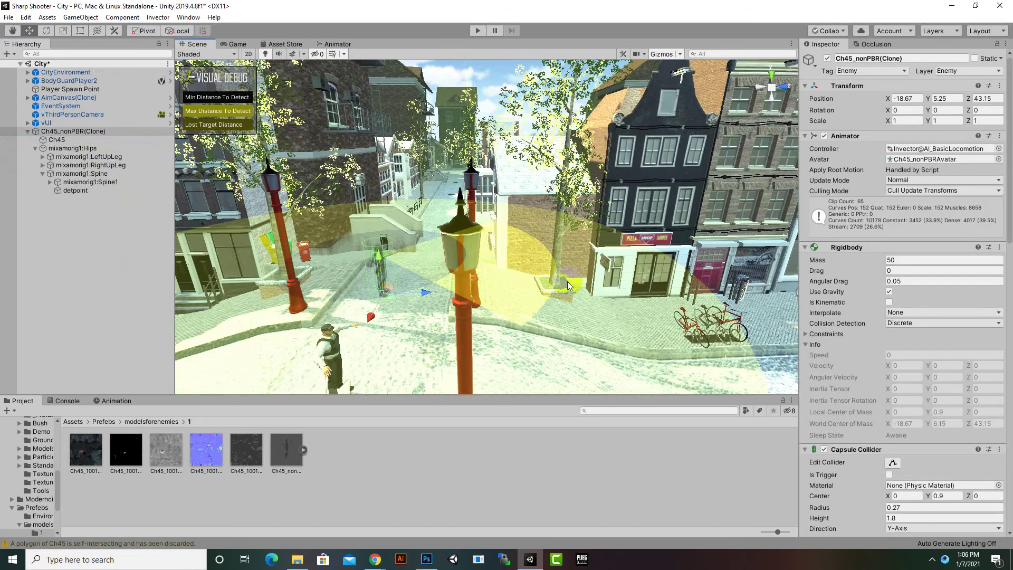
scroll(570, 333, up, 2)
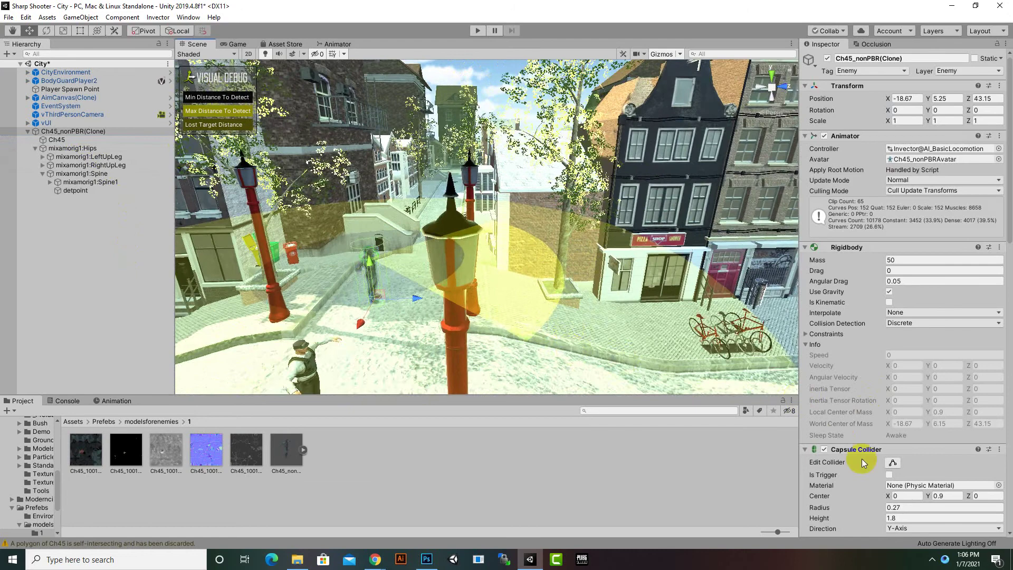
scroll(653, 329, up, 3)
scroll(716, 356, down, 3)
alt+drag(715, 357, 779, 391)
scroll(620, 204, down, 1)
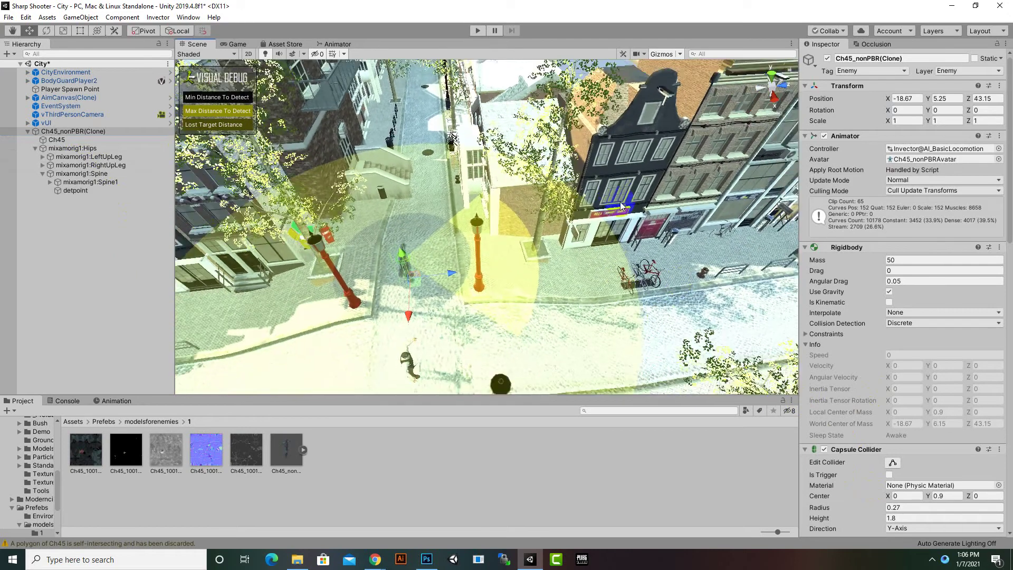
alt+drag(603, 292, 637, 323)
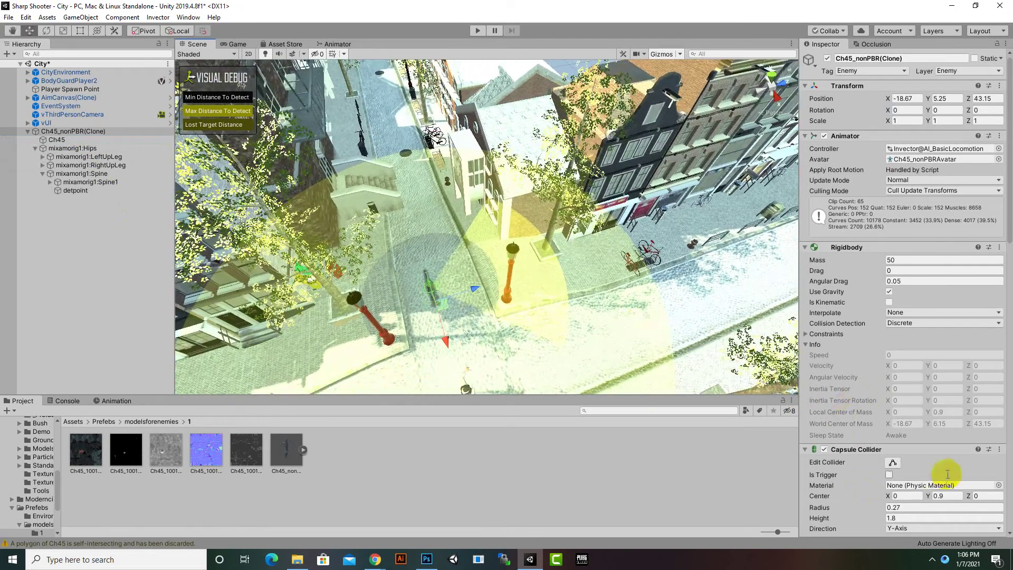
scroll(945, 475, down, 5)
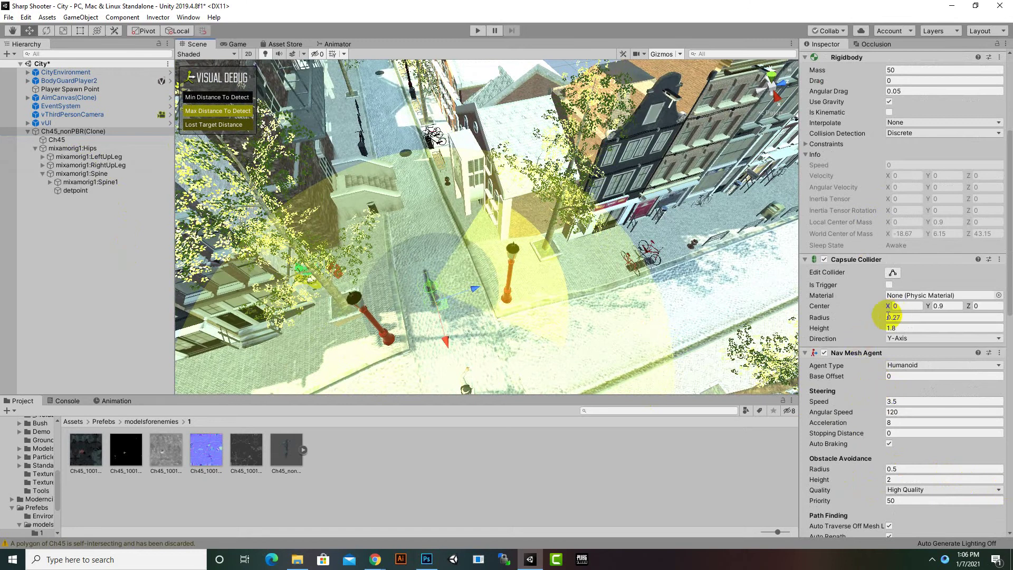
Trial-enlarge the Capsule Collider radius, undo back to 0.27, and scroll to AI Detection
drag(881, 321, 814, 341)
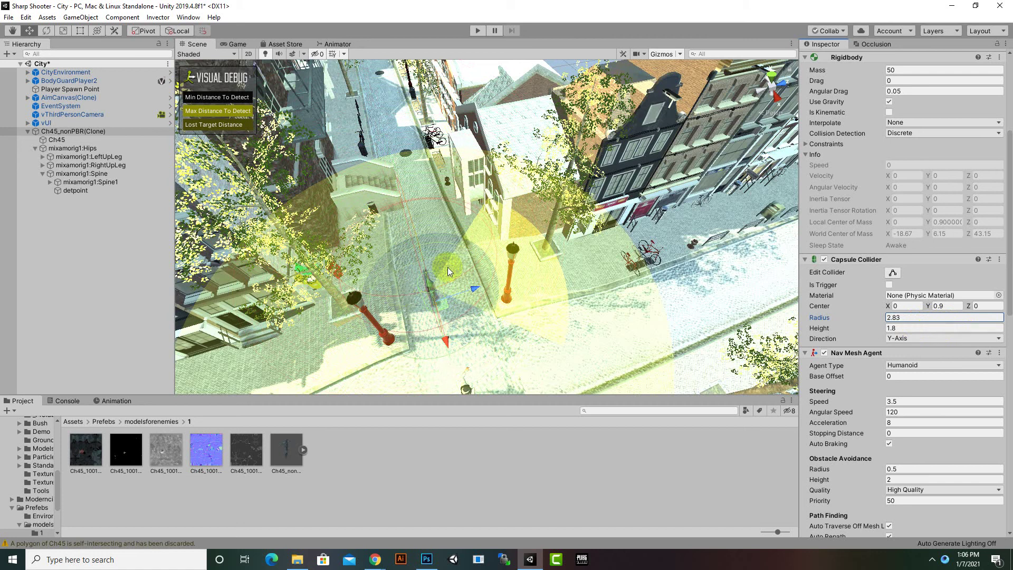
key(ctrl+z)
scroll(890, 401, down, 6)
scroll(890, 401, down, 7)
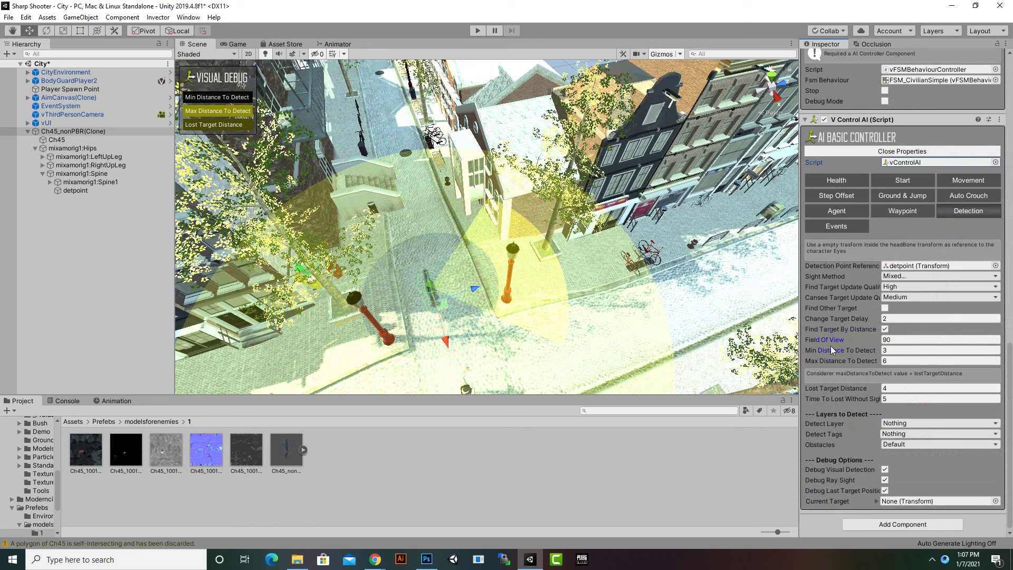
Set field of view to 360.17 and detect distance to 2.9 minimum, 21.75 maximum
click(880, 341)
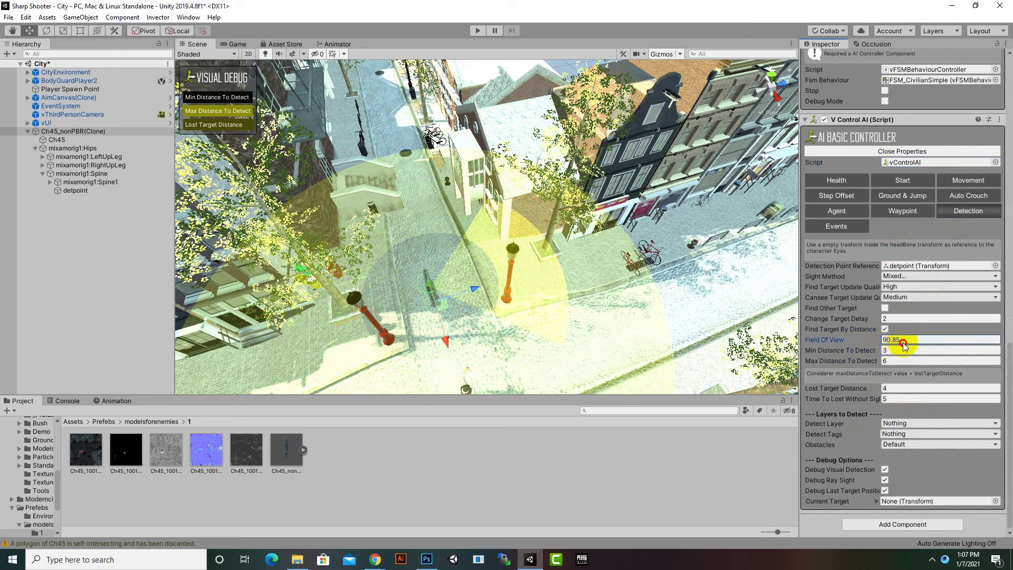
drag(904, 345, 540, 351)
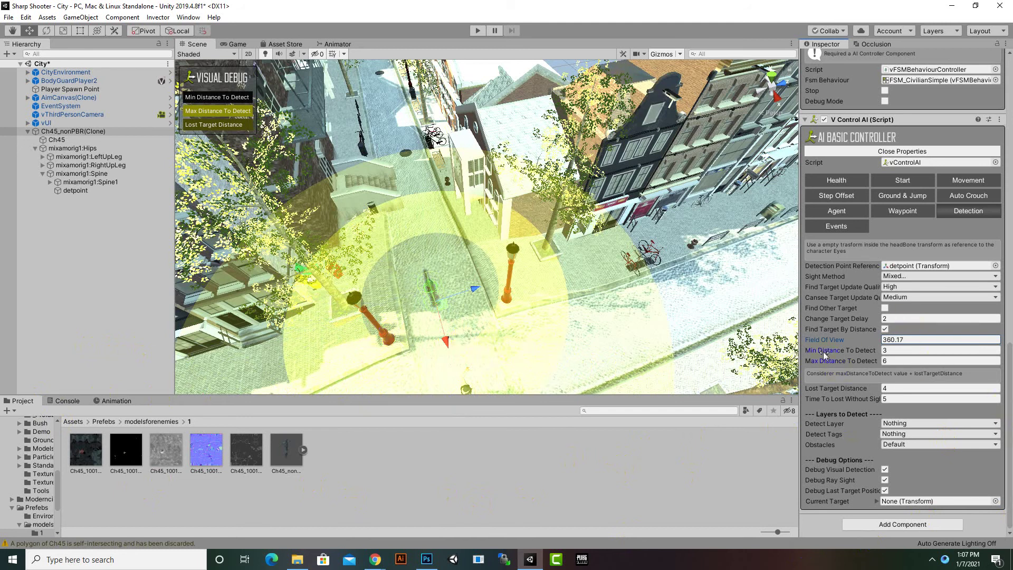
mouse_move(870, 352)
mouse_down()
mouse_move(887, 351)
mouse_move(873, 359)
mouse_up()
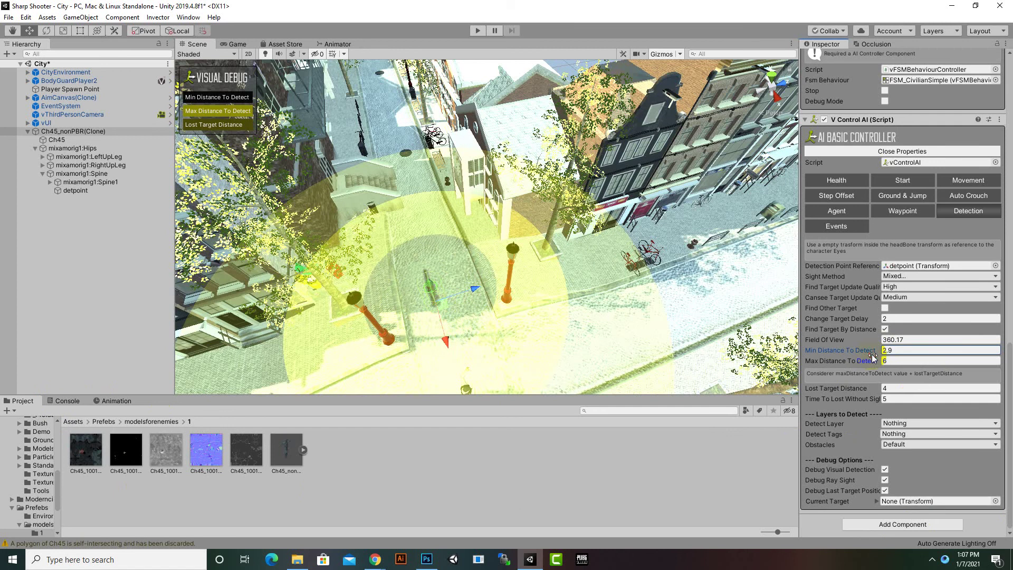
click(866, 361)
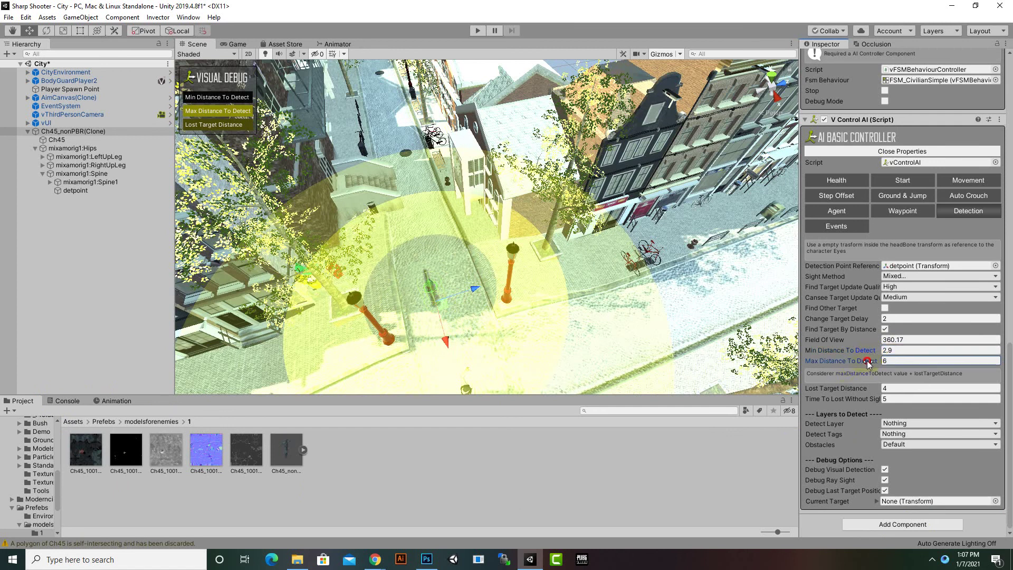
drag(868, 362, 298, 271)
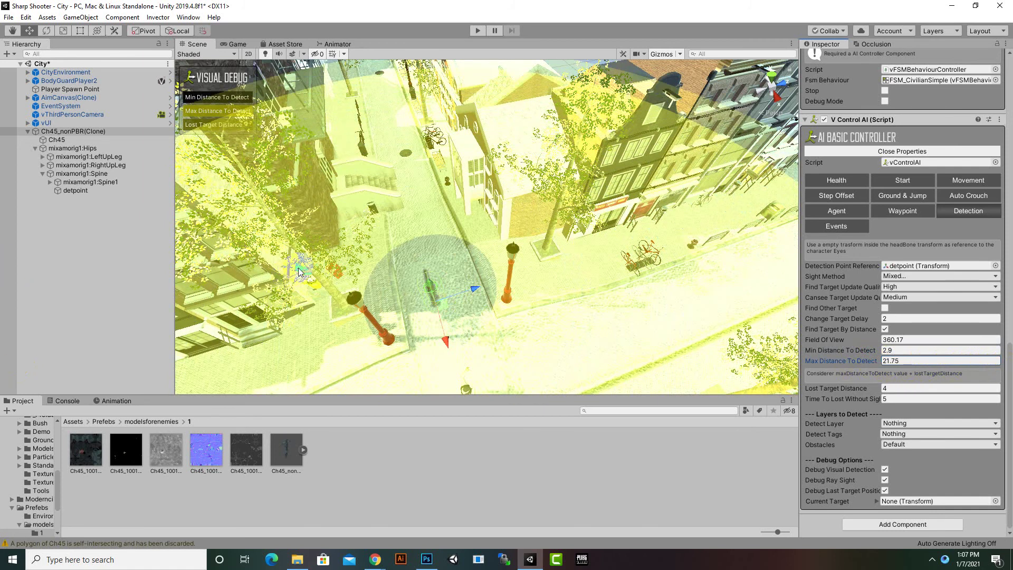
scroll(373, 261, down, 10)
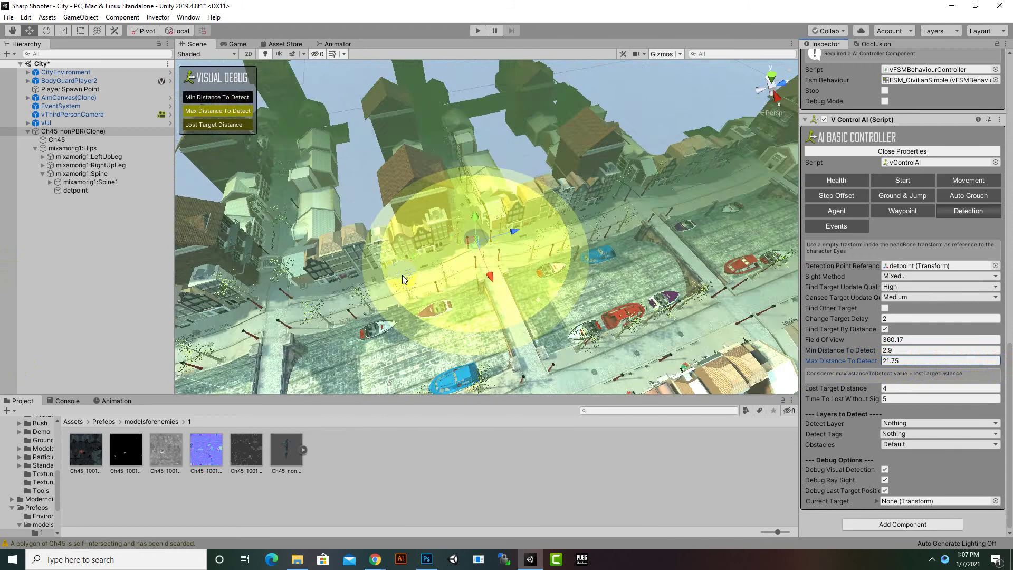
scroll(402, 275, up, 6)
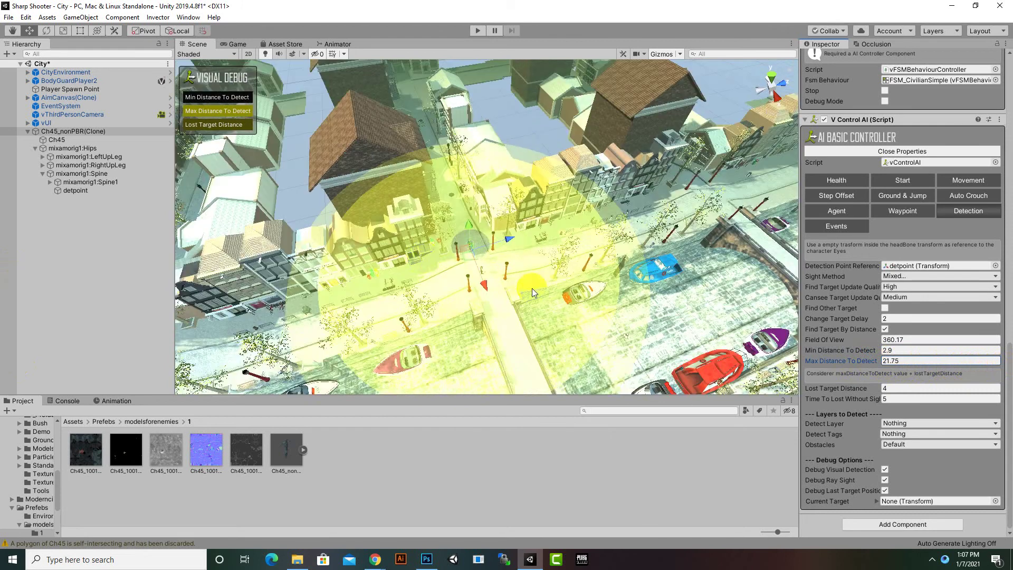
middle_drag(621, 263, 562, 157)
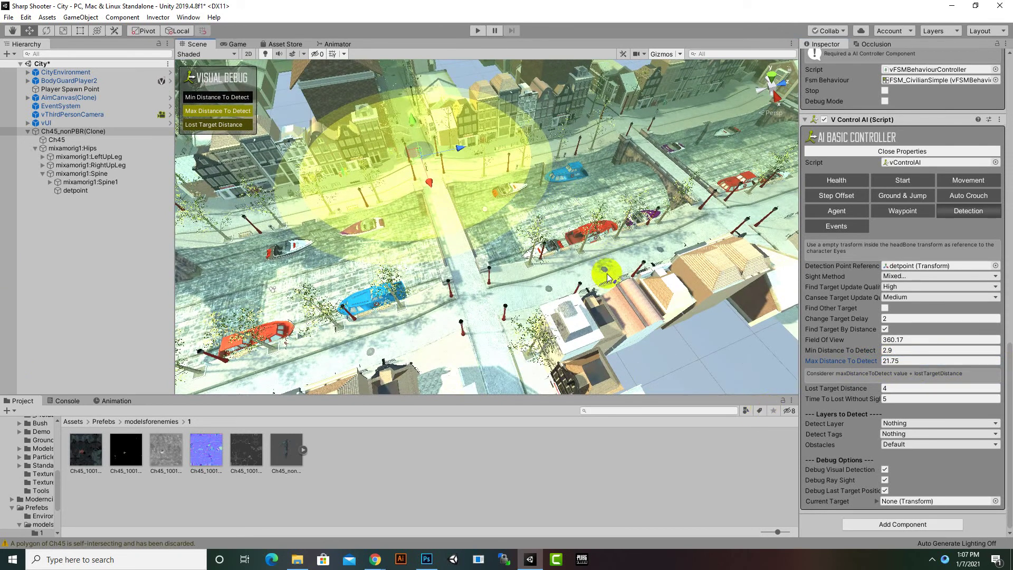
scroll(529, 288, down, 3)
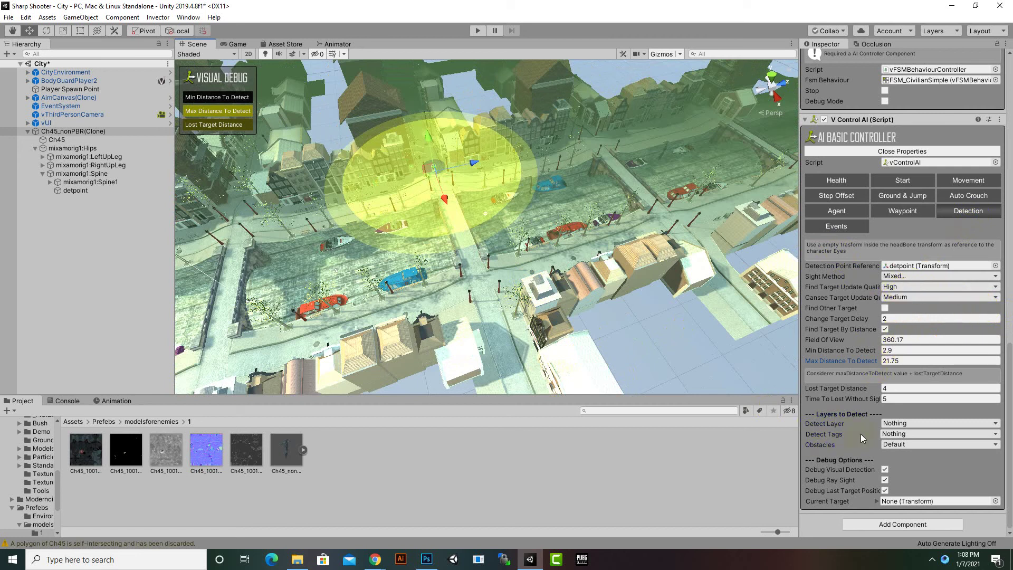
Set the AI's Detect Layer and Detect Tags to Player
click(891, 424)
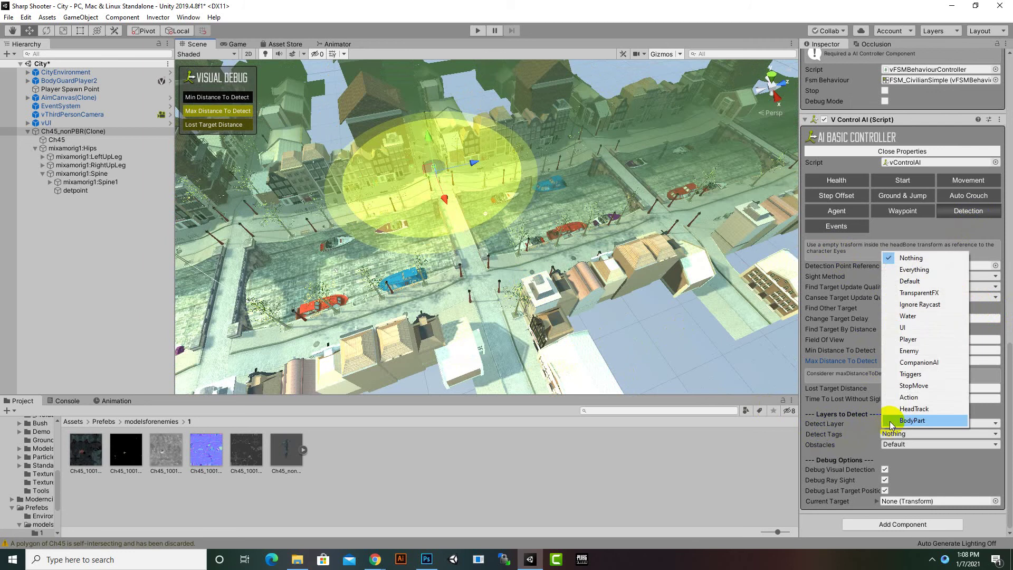
click(908, 339)
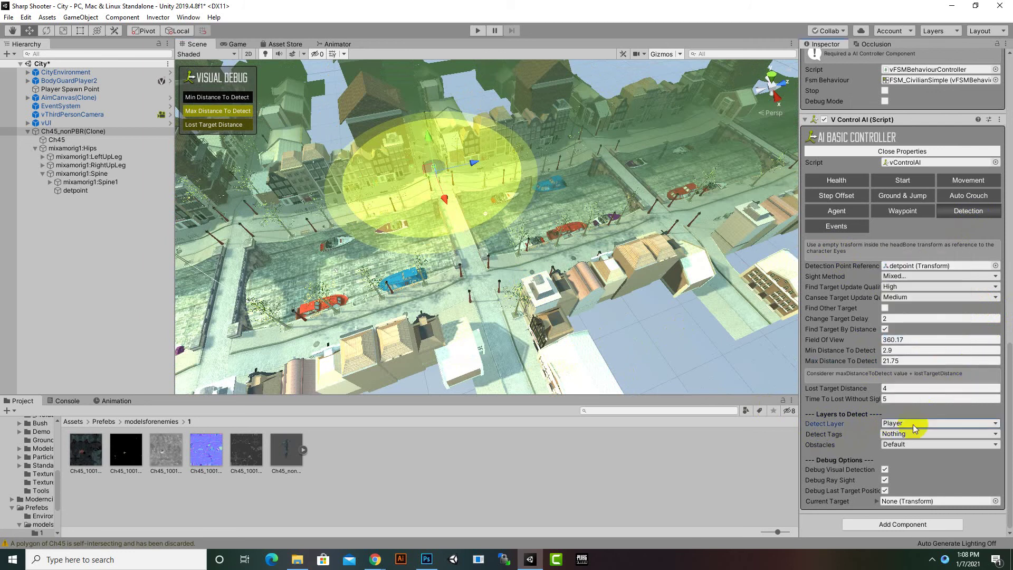
click(897, 433)
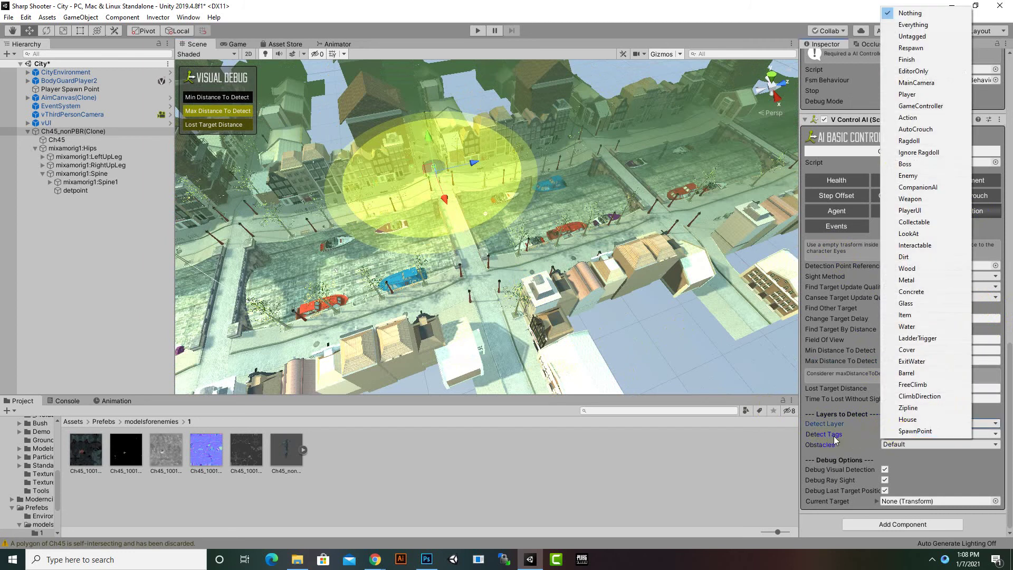
click(909, 95)
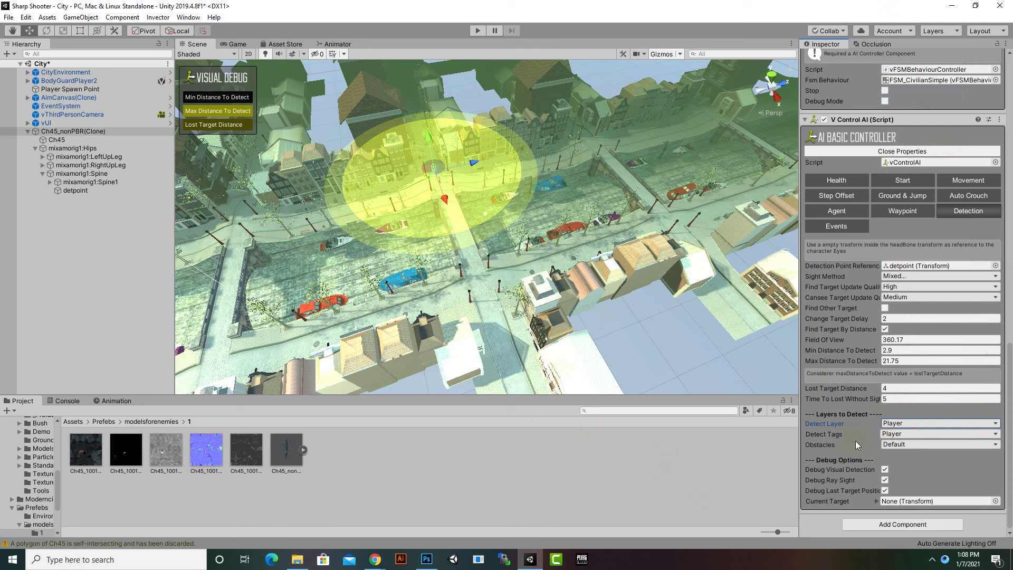
Uncheck Debug Visual Detection, Debug Ray Sight and Debug Last Target Position
click(885, 469)
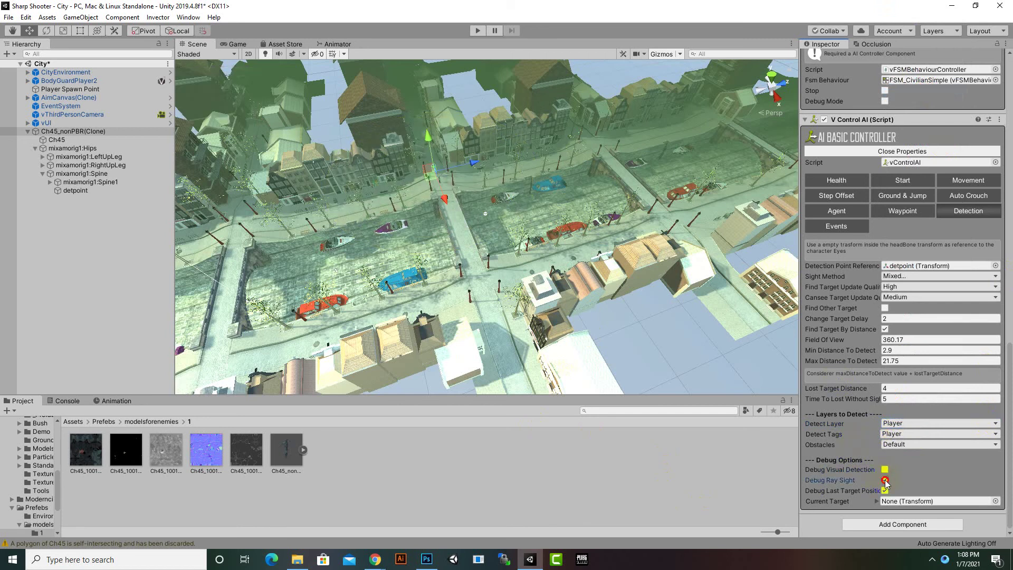
click(885, 480)
click(885, 490)
scroll(819, 431, up, 20)
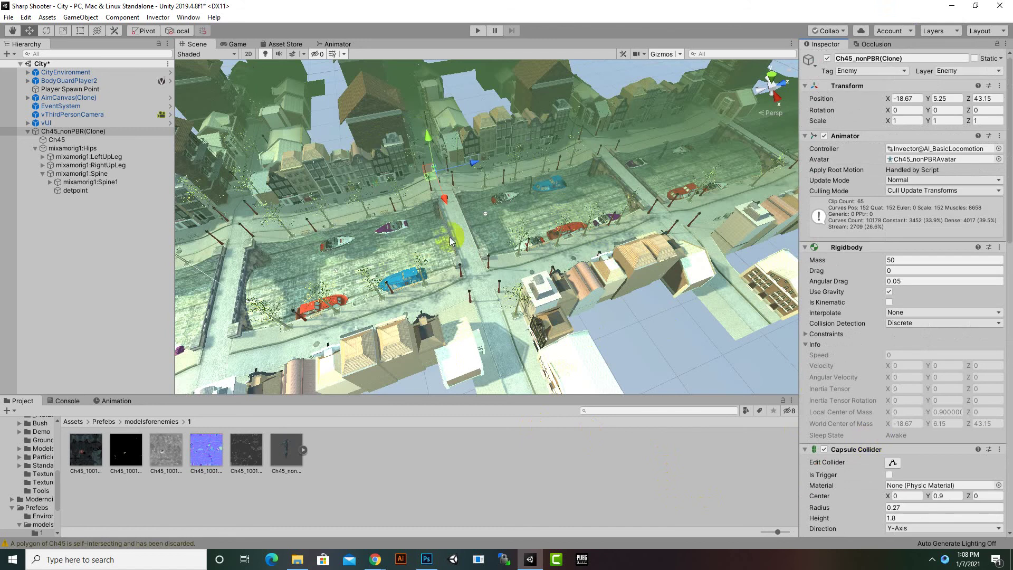
Start Play mode to test the soldier enemy in the city scene
click(478, 31)
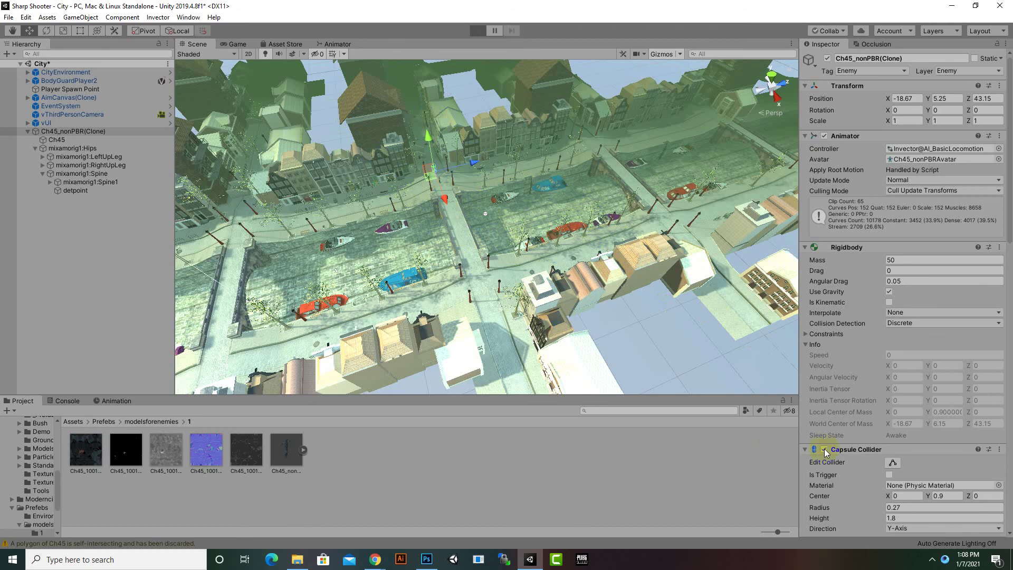
Refocus Unity, run the player down the street and fire the pistol at the soldier
click(931, 559)
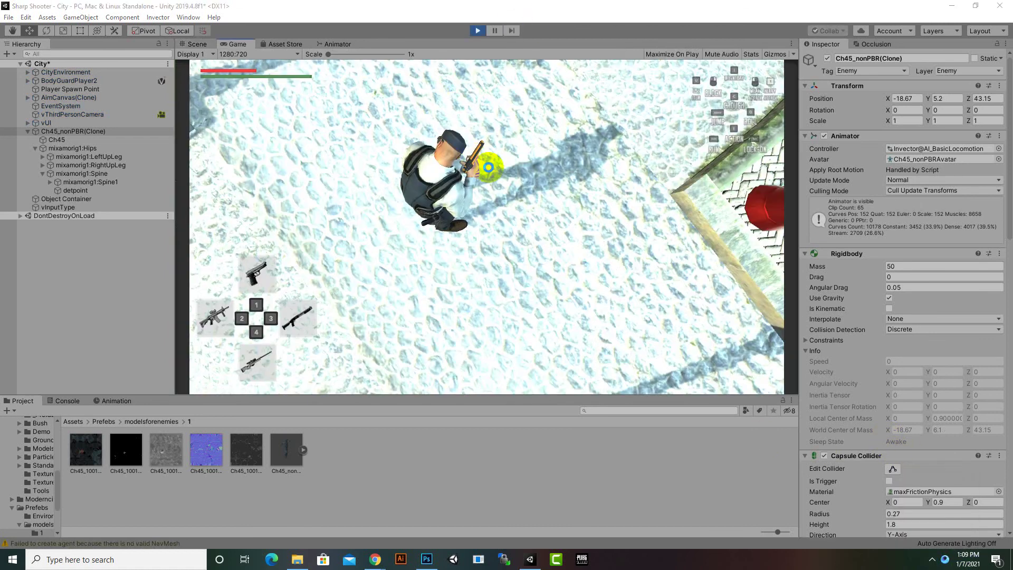
click(348, 4)
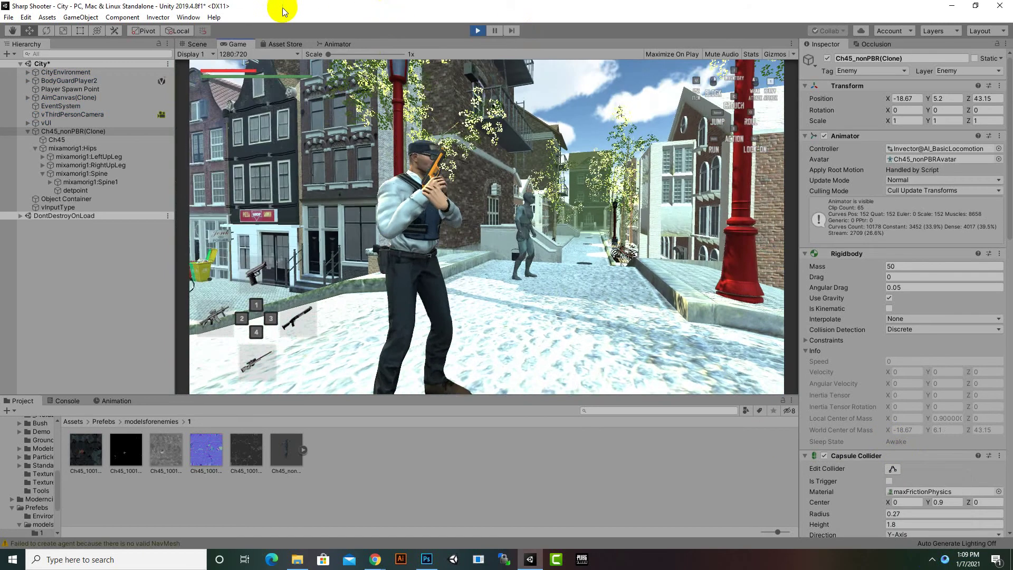
key(w)
click(377, 68)
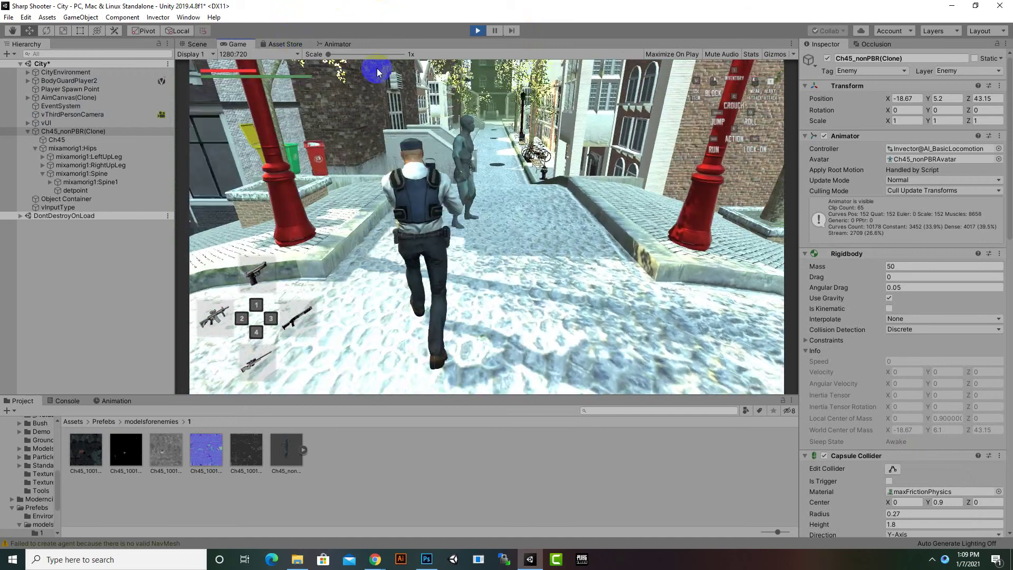
click(330, 71)
click(374, 109)
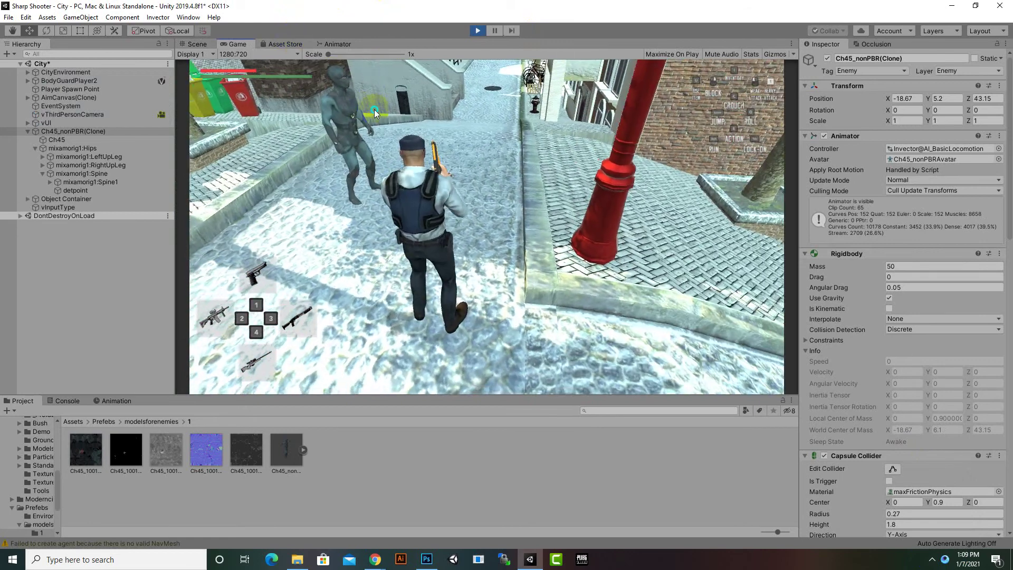
Swing the game camera around the player, then stop Play mode
right_drag(375, 110, 328, 5)
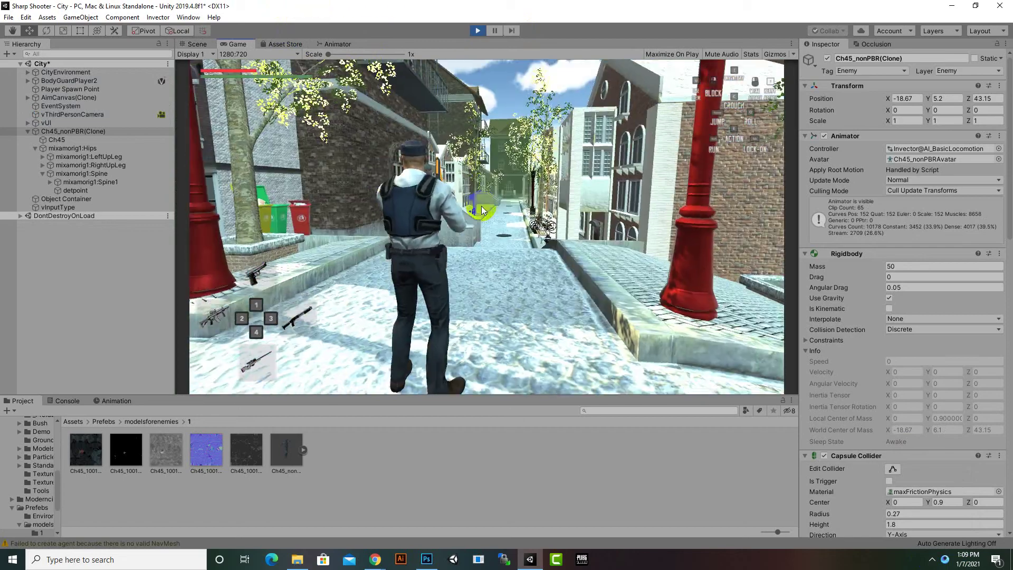
right_drag(482, 209, 425, 235)
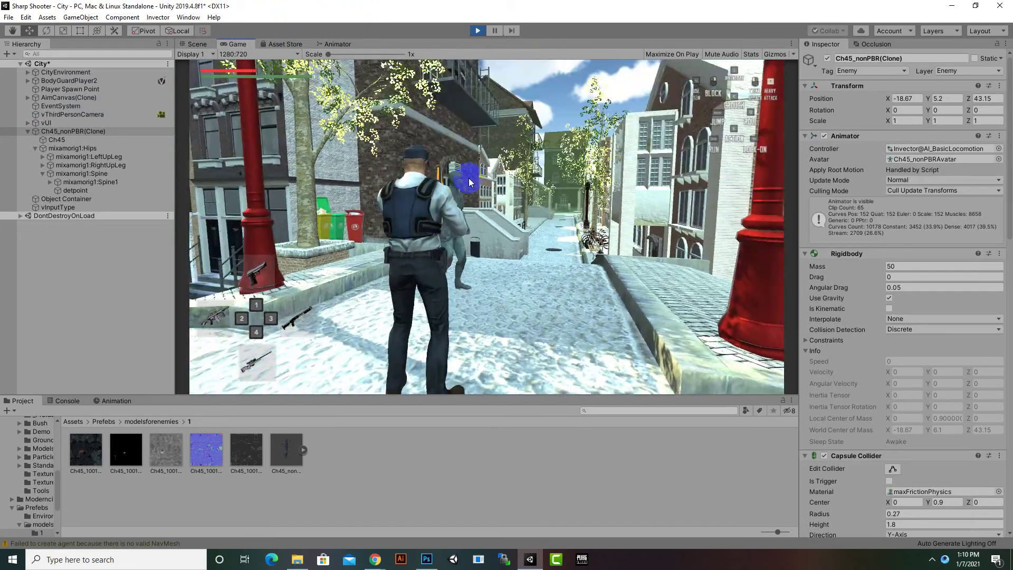
right_drag(469, 178, 450, 160)
click(477, 31)
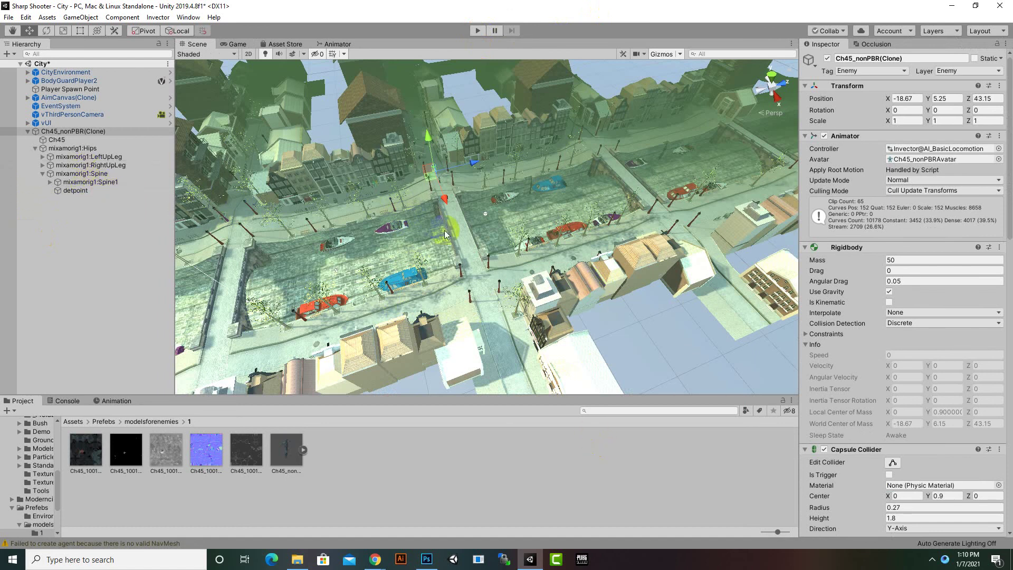
scroll(638, 287, down, 10)
scroll(637, 287, up, 11)
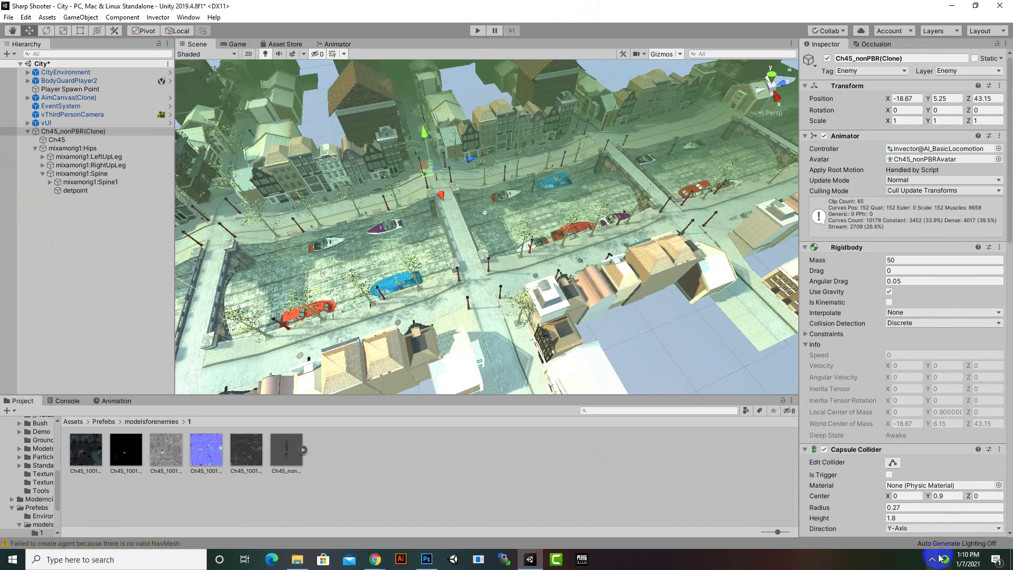